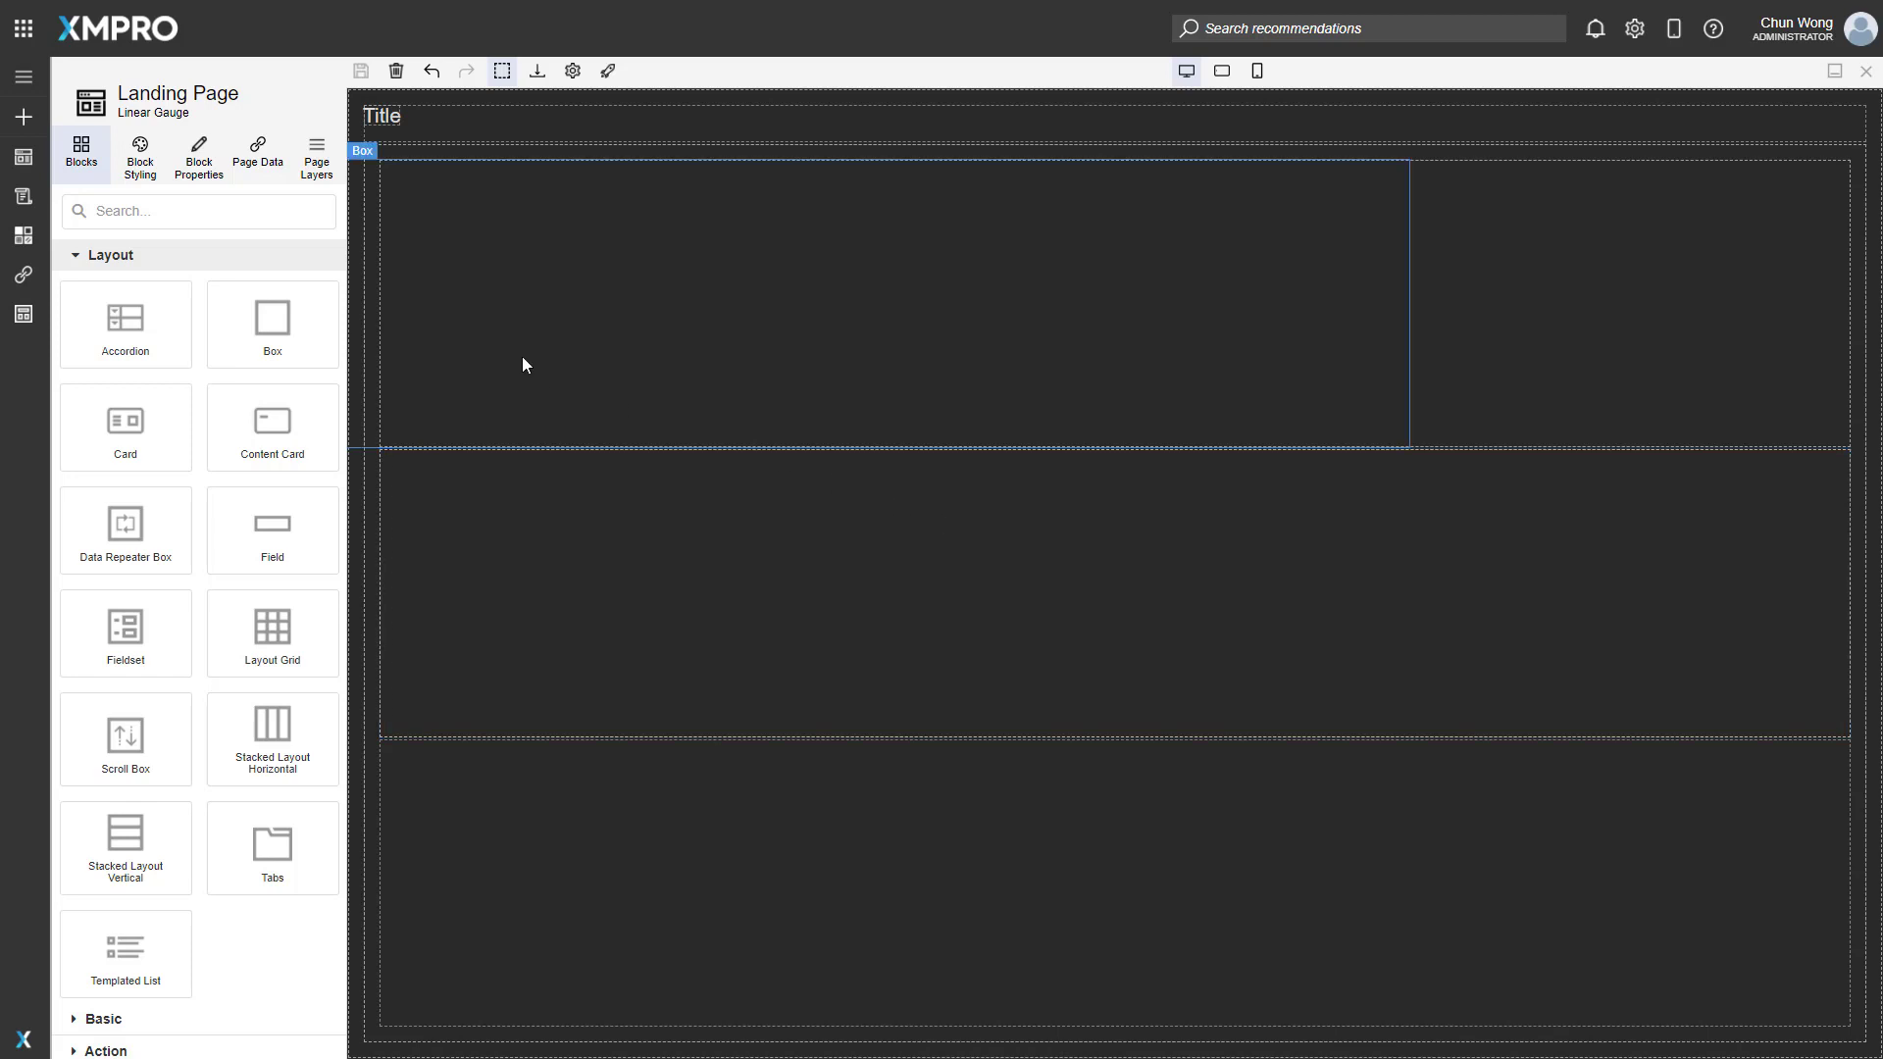
Find the Linear Gauge block and place it in the first box below the page title.
{"action": "left_click", "coordinate": [263, 217]}
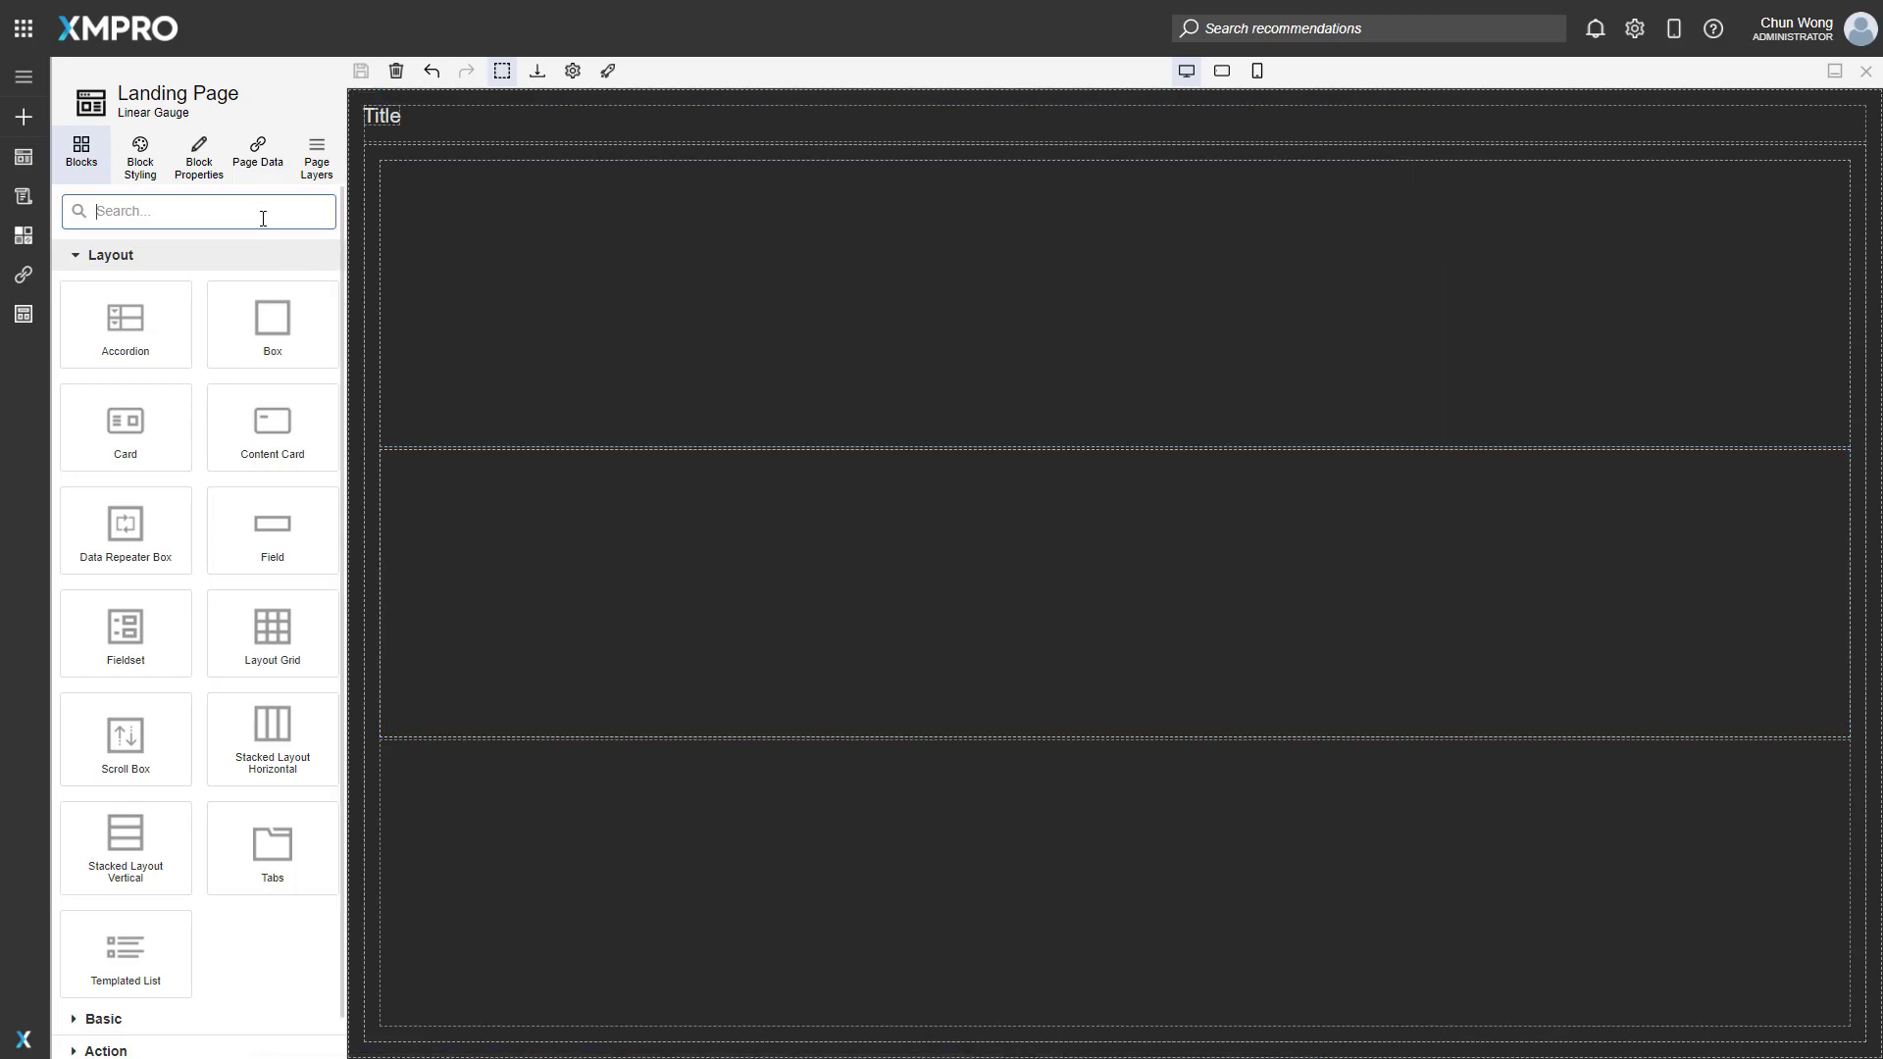
{"action": "type", "text": "linear"}
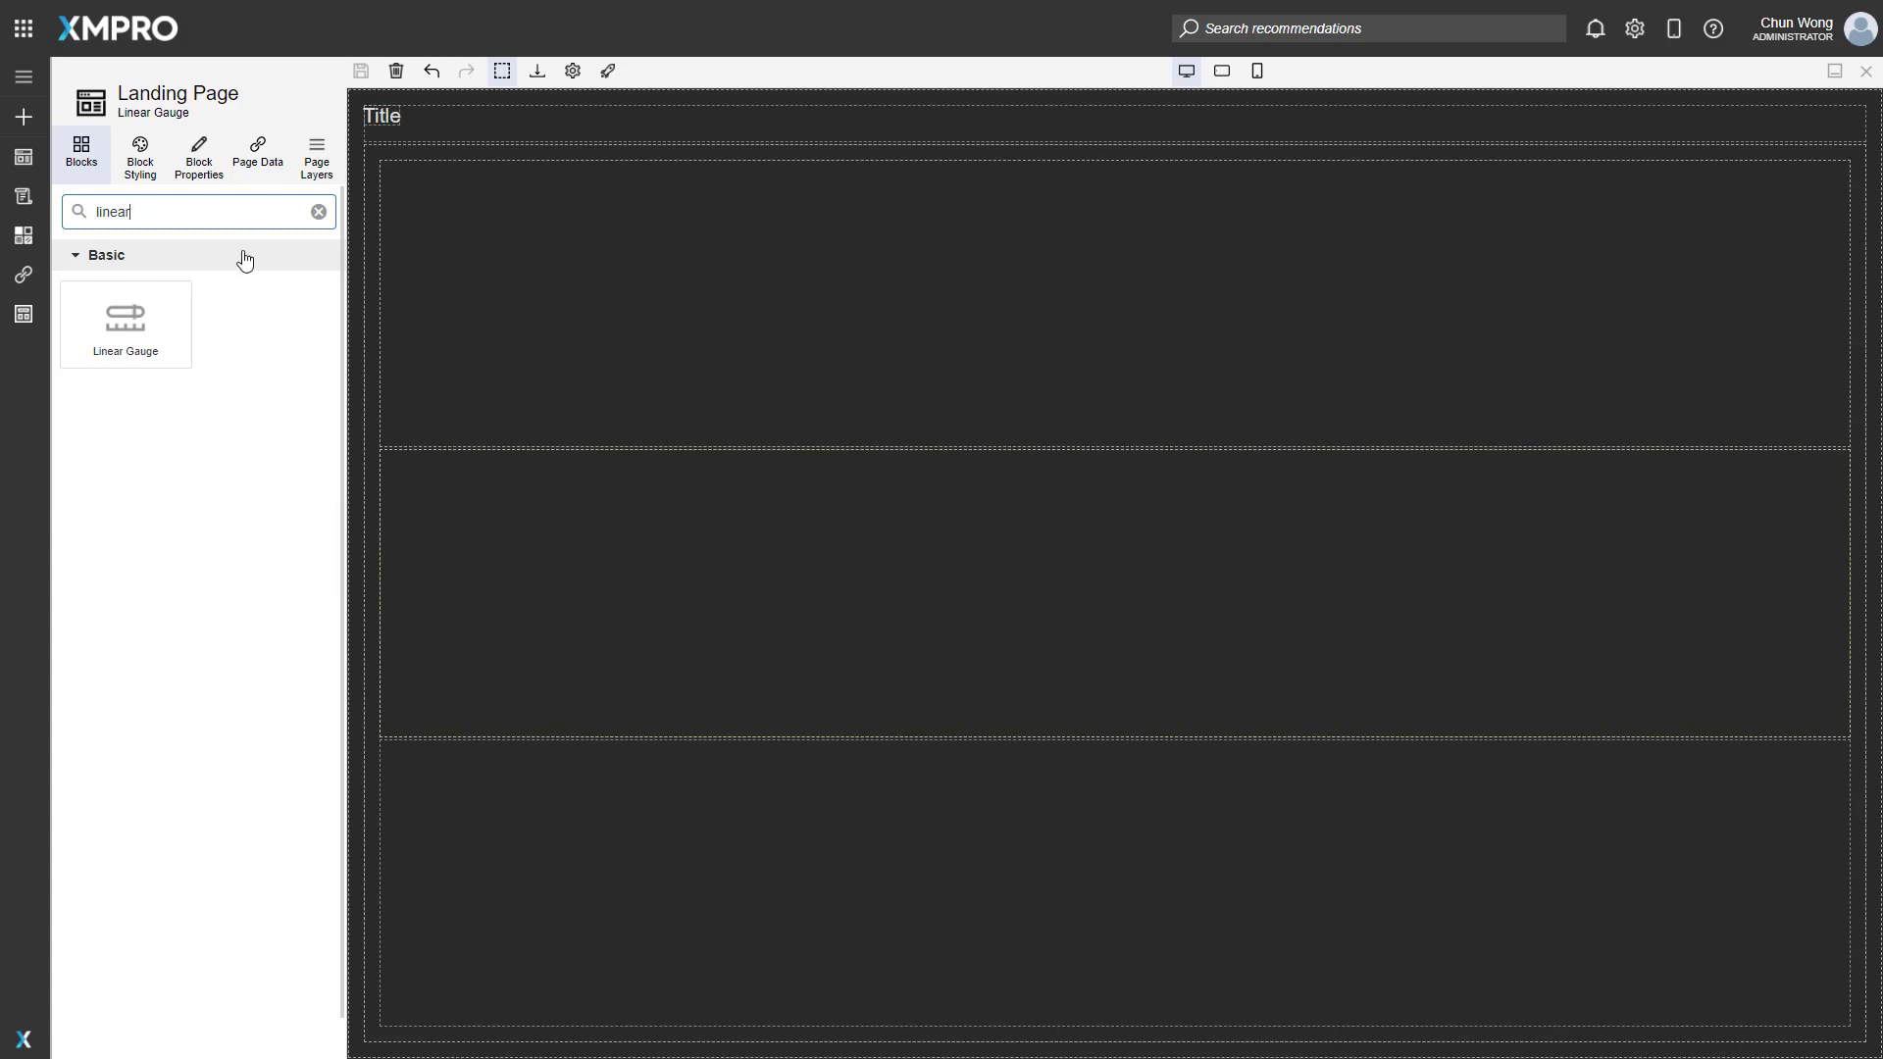
{"action": "left_click_drag", "start_coordinate": [124, 308], "coordinate": [793, 341]}
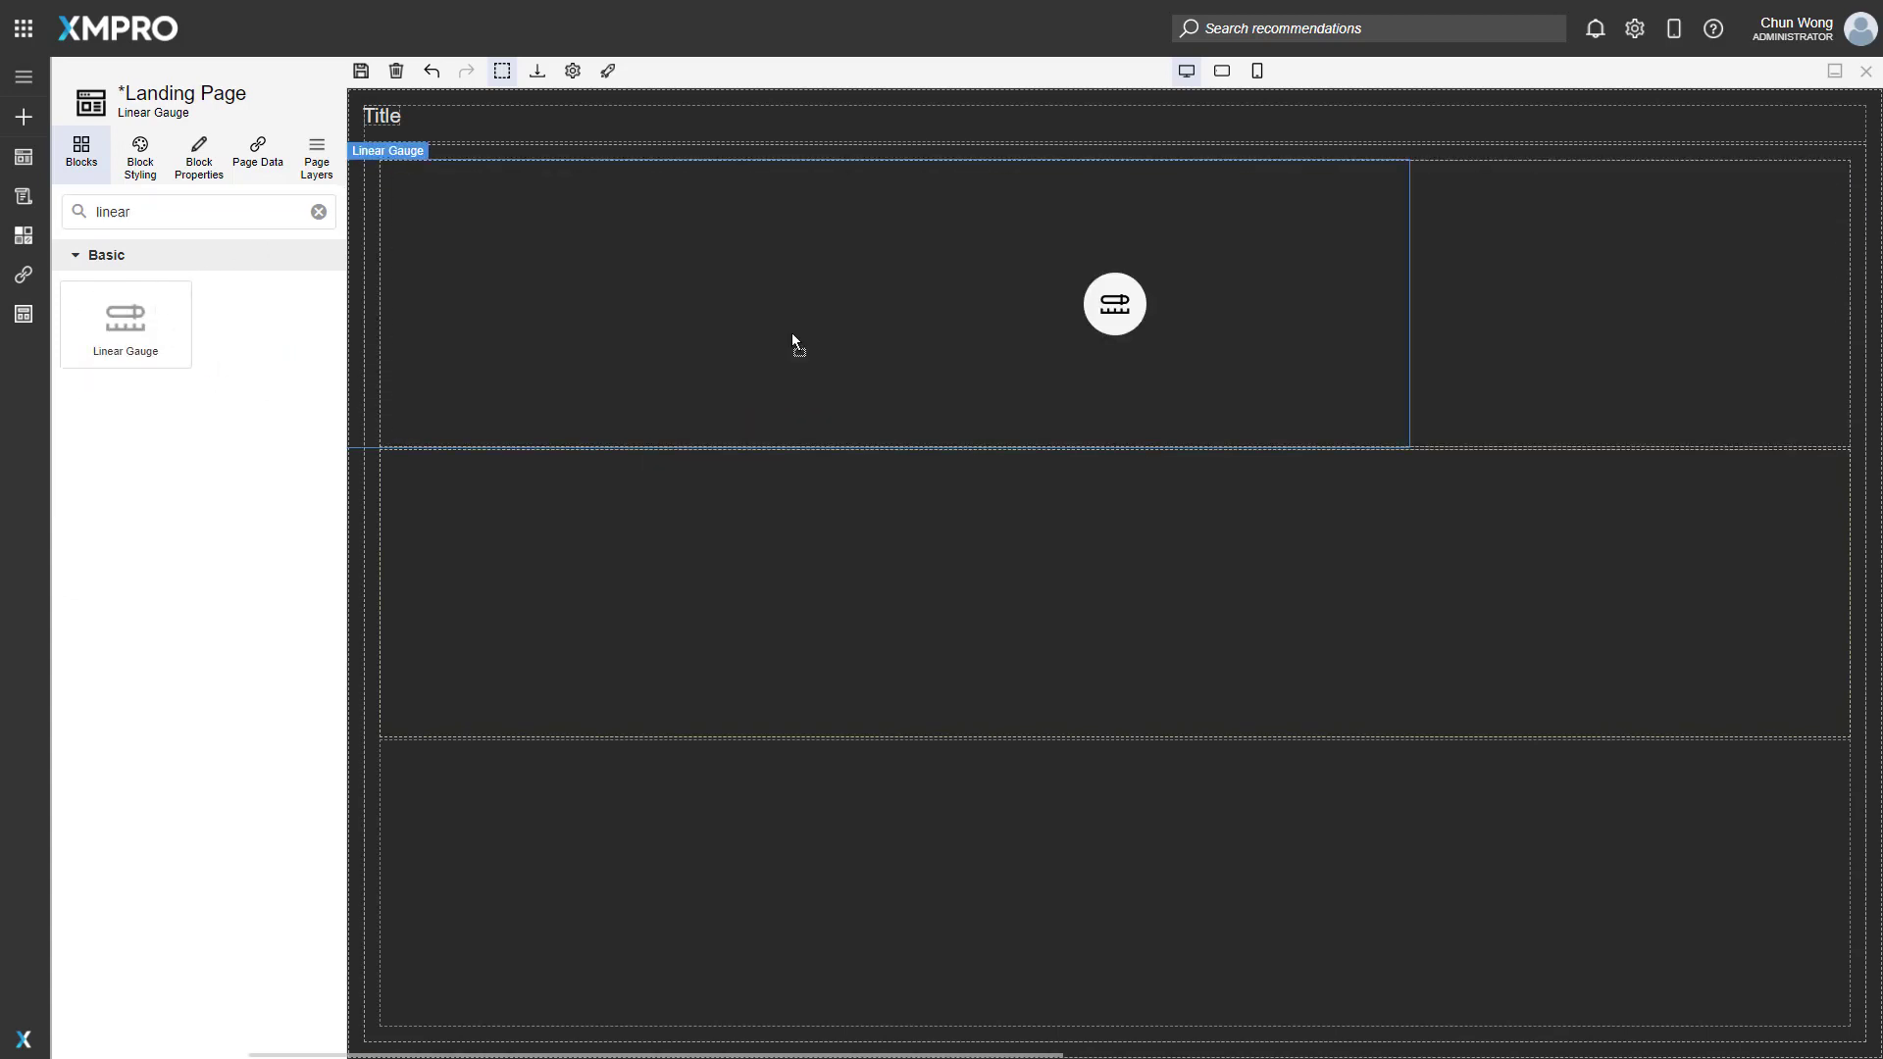
Save the page, launch it to preview the default linear gauge, and return to the page editor.
{"action": "left_click", "coordinate": [359, 75]}
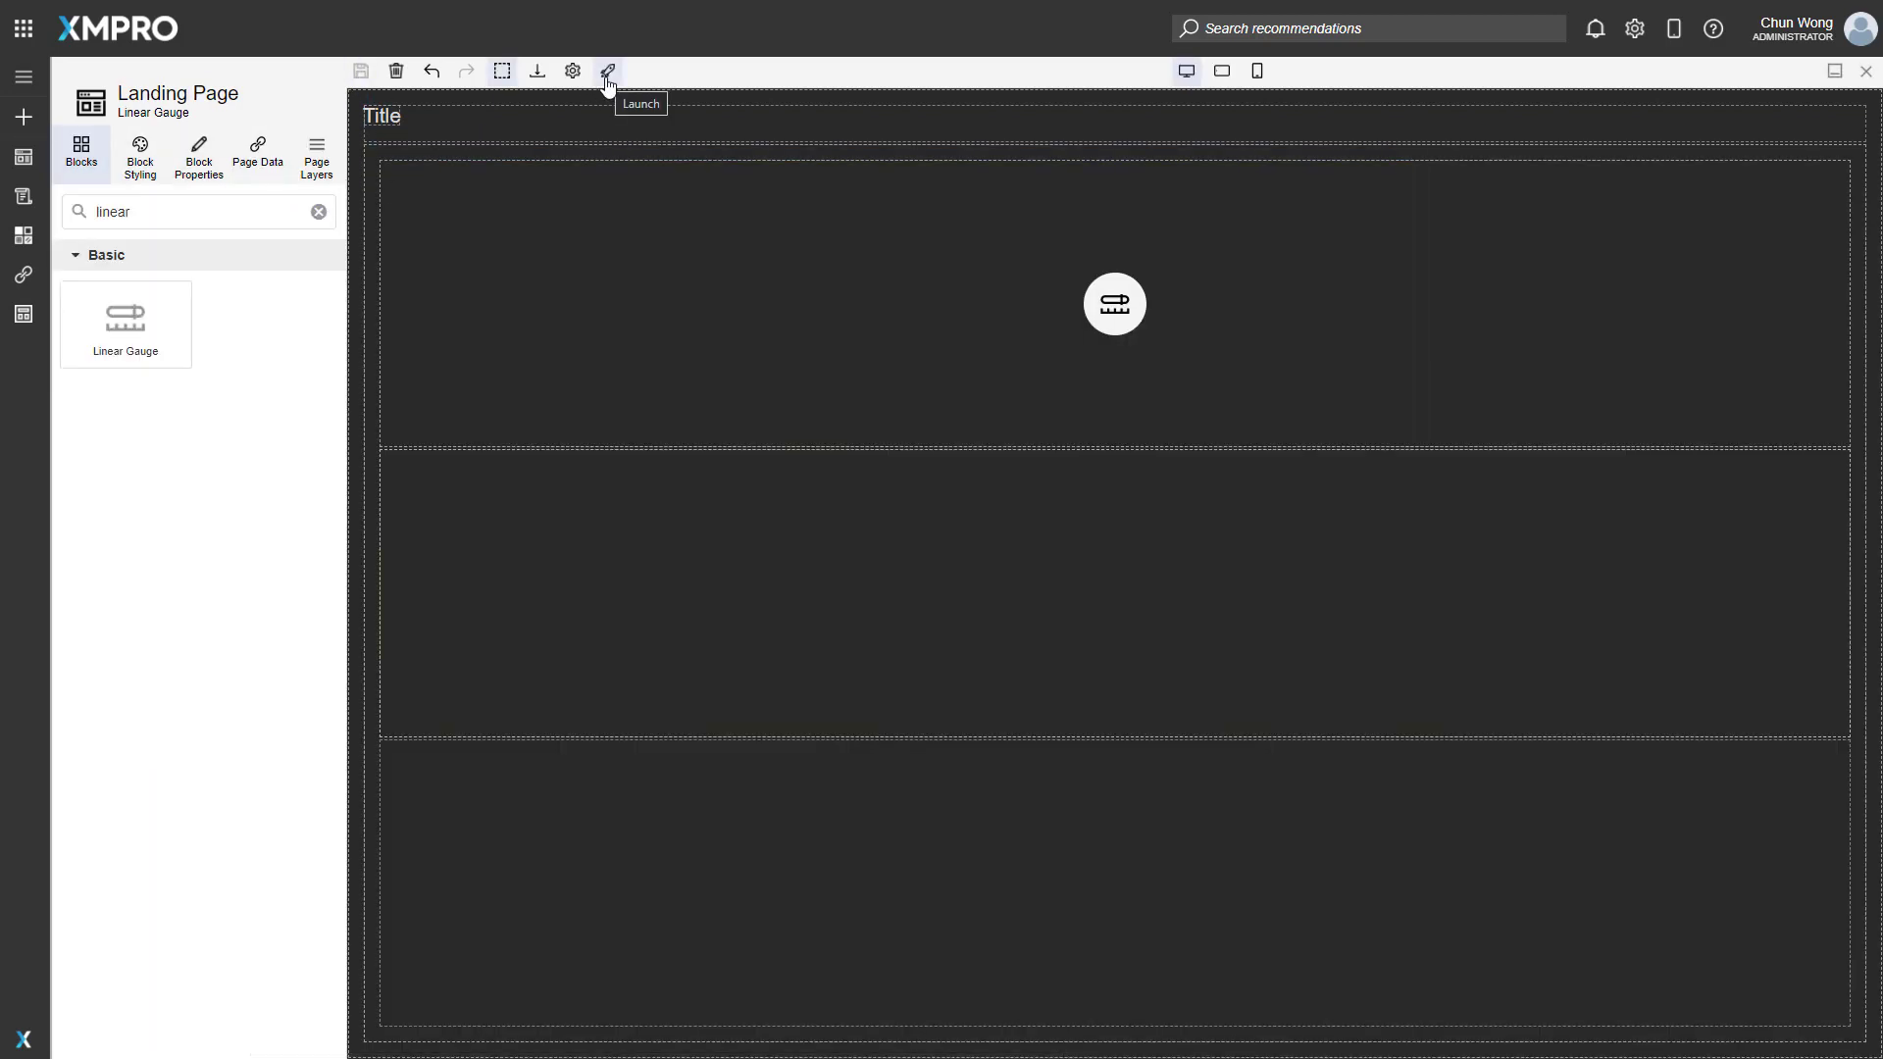
{"action": "left_click", "coordinate": [608, 86]}
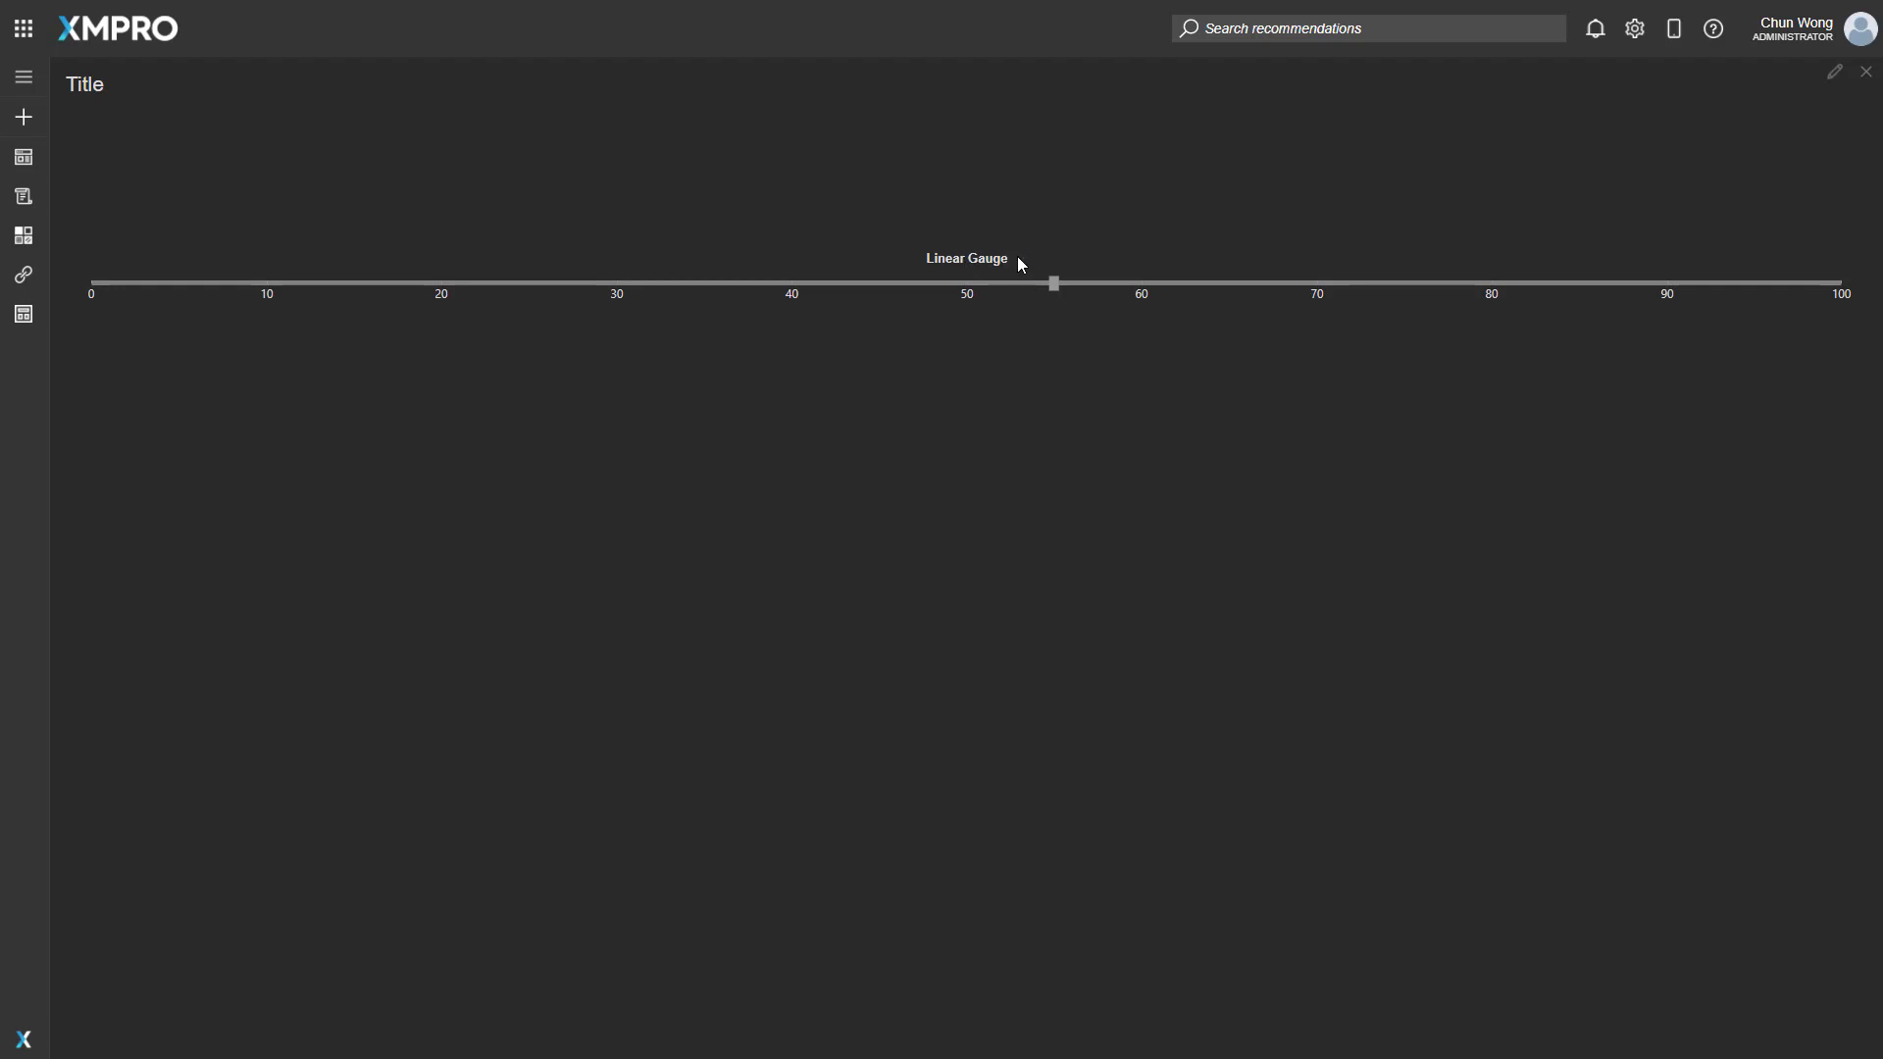
{"action": "left_click", "coordinate": [1834, 74]}
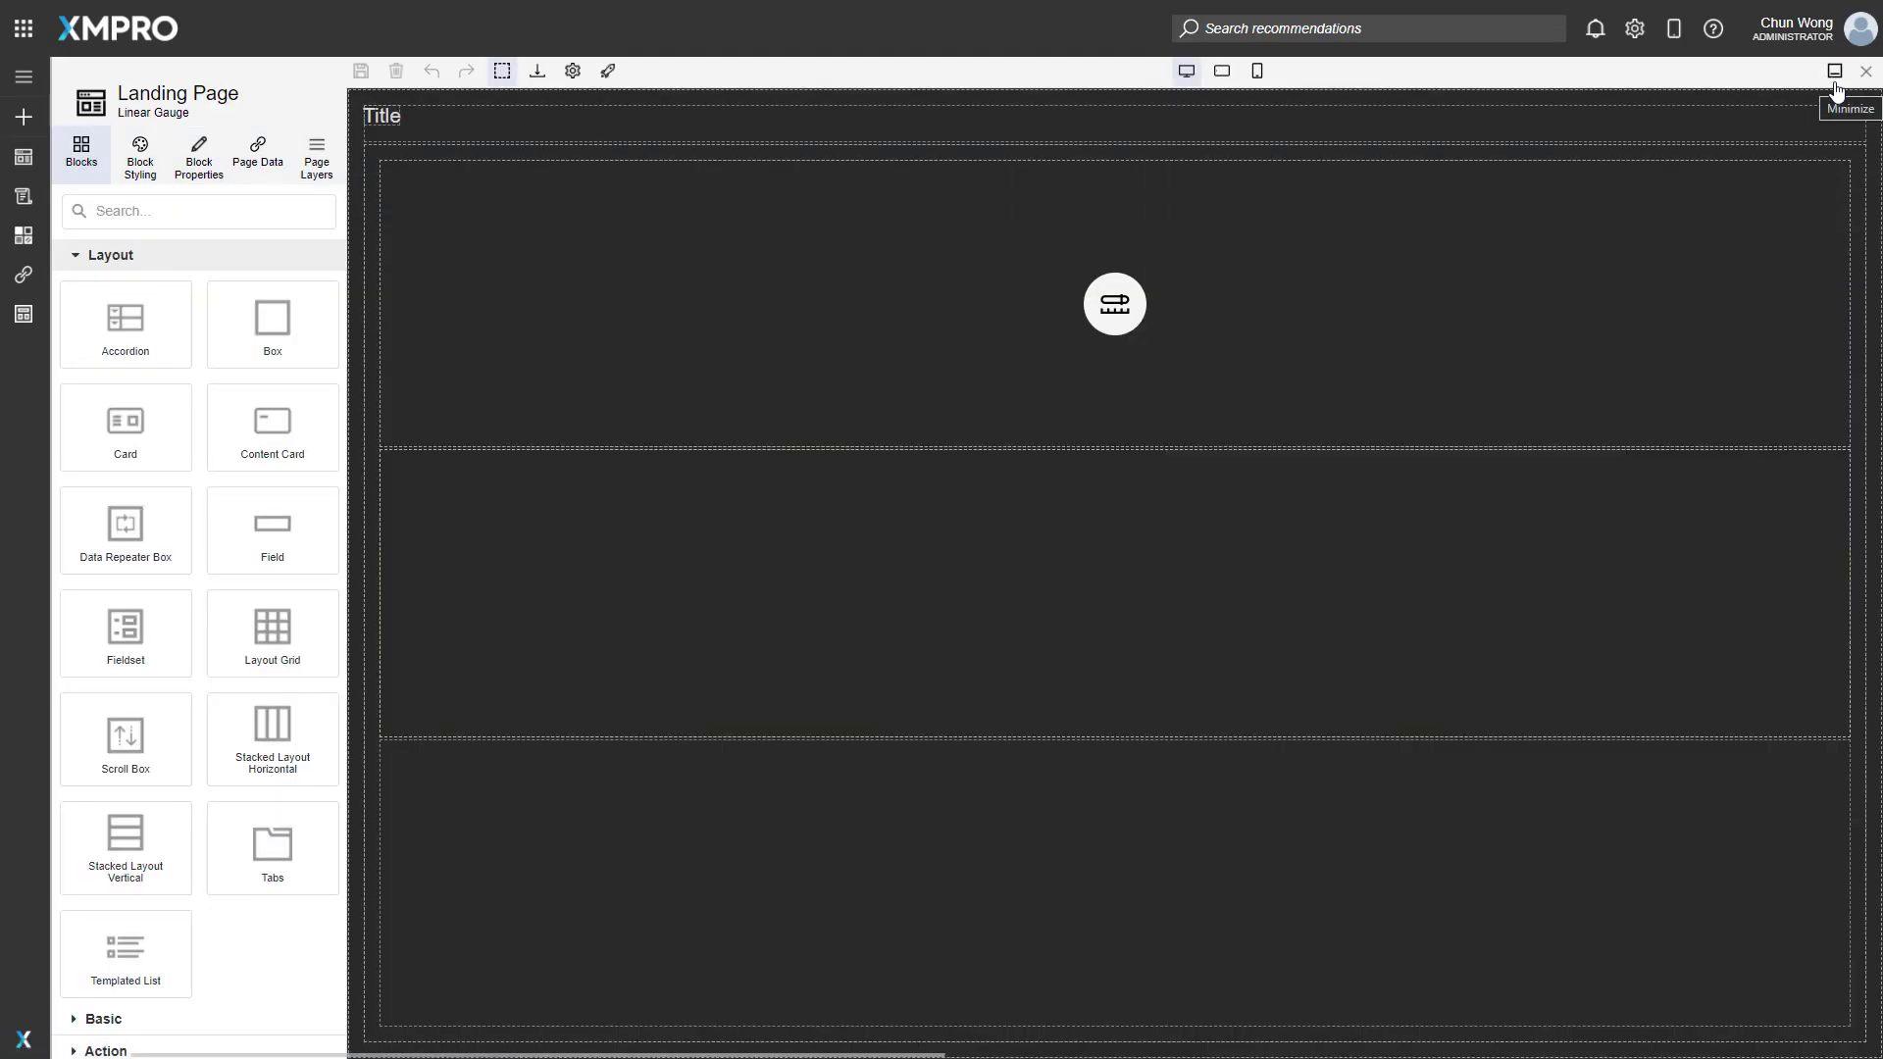
Set the linear gauge's title to Temperature and its orientation to Vertical.
{"action": "left_click", "coordinate": [1145, 245]}
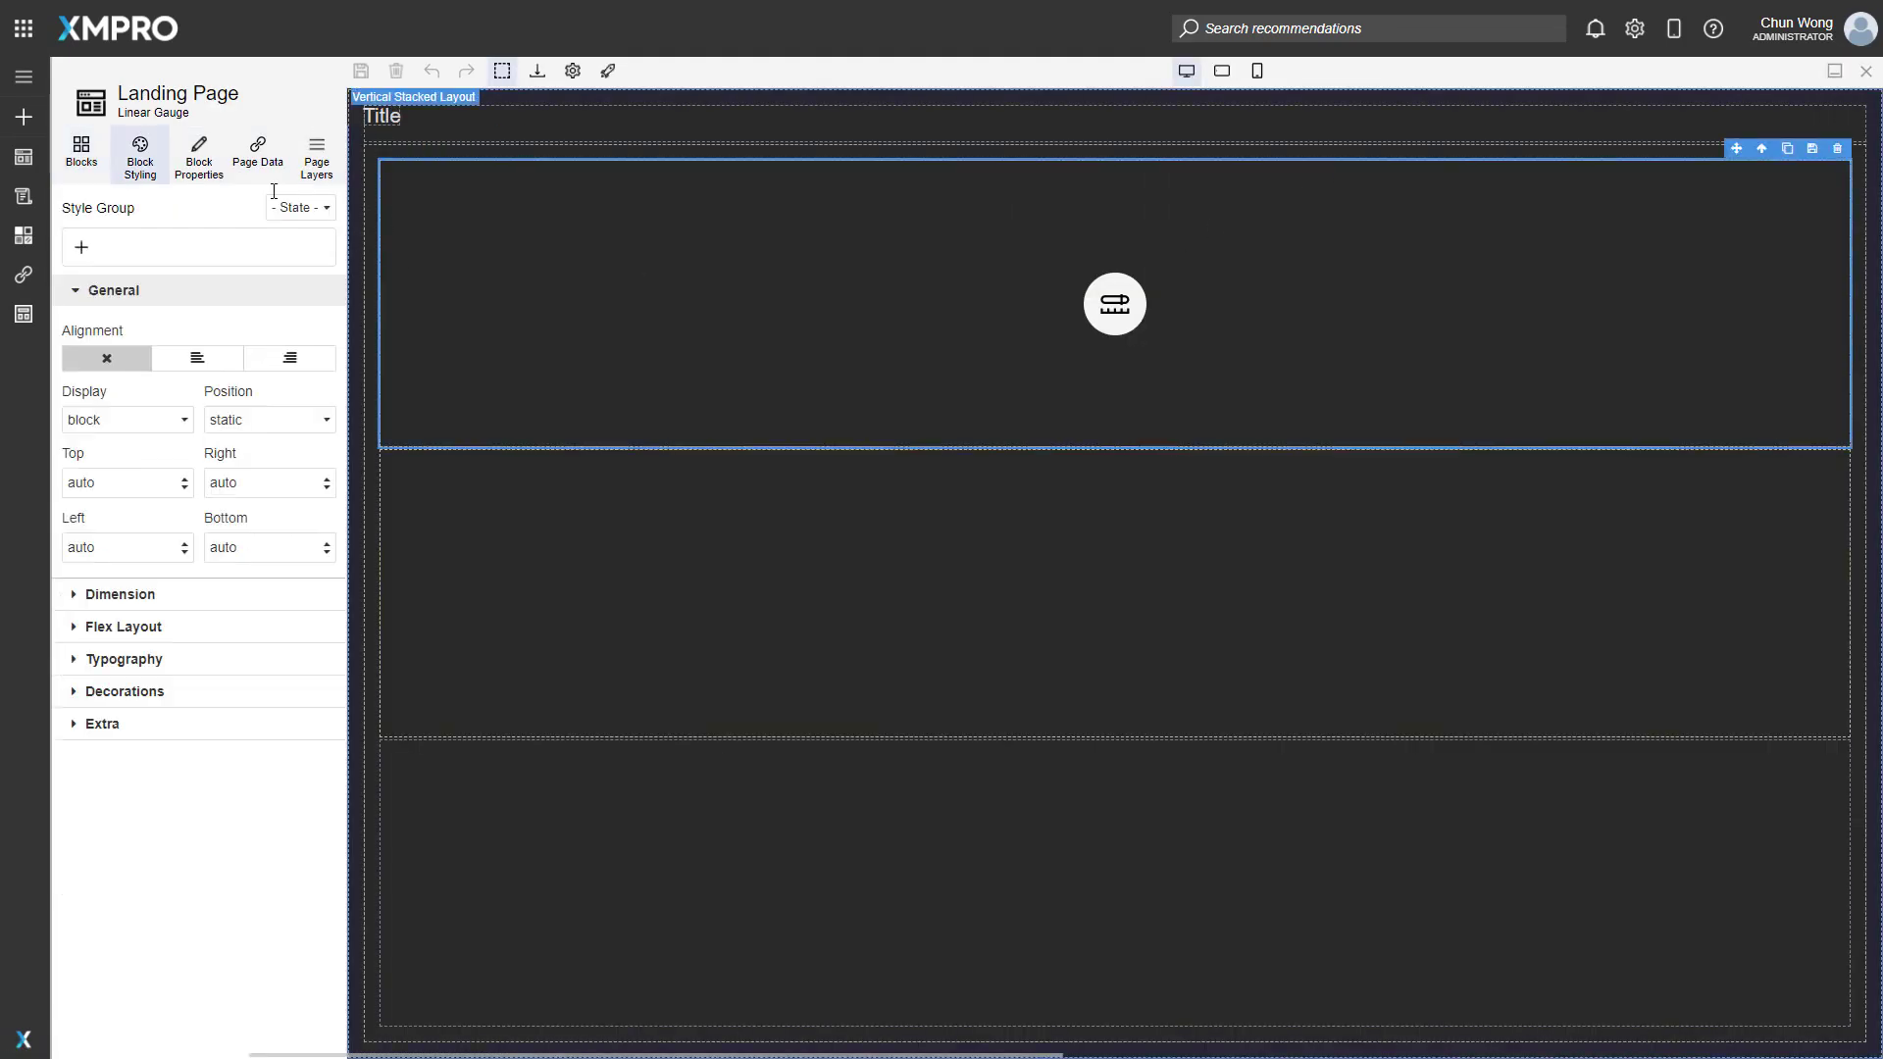
{"action": "left_click", "coordinate": [199, 157]}
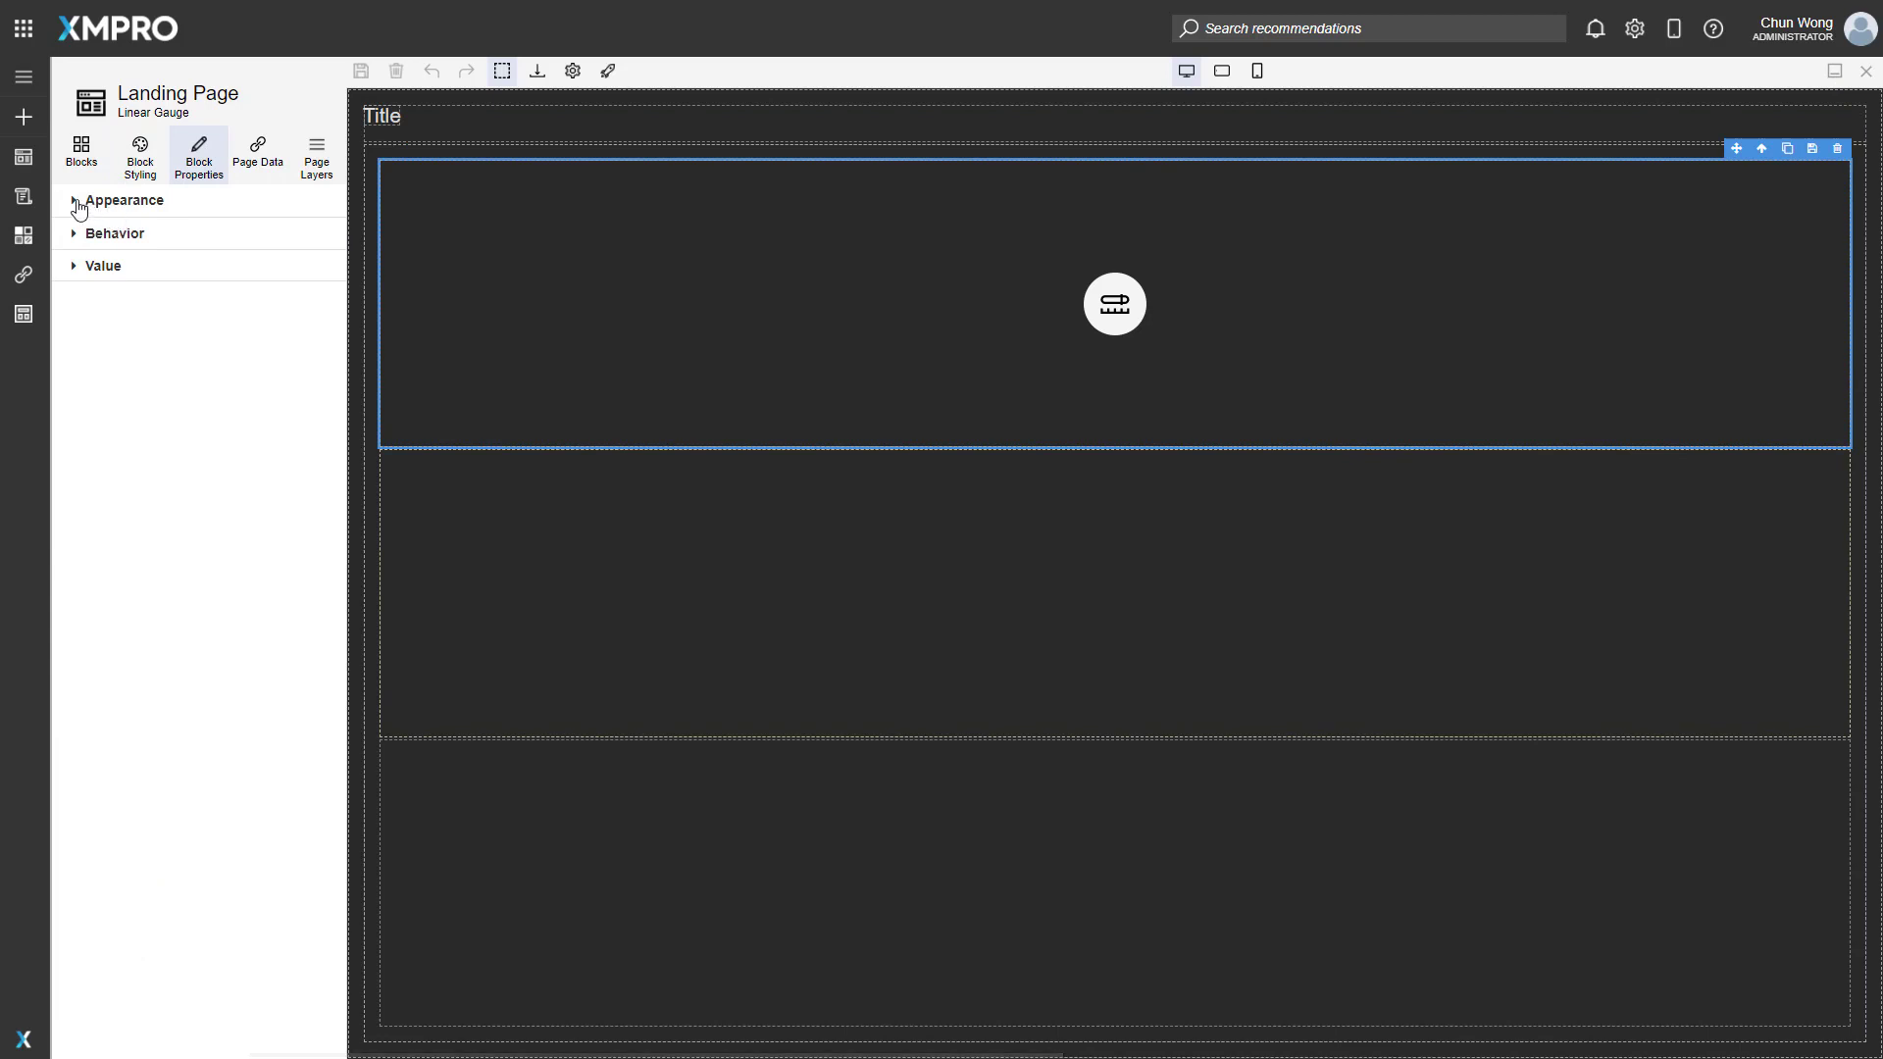
{"action": "left_click", "coordinate": [79, 206]}
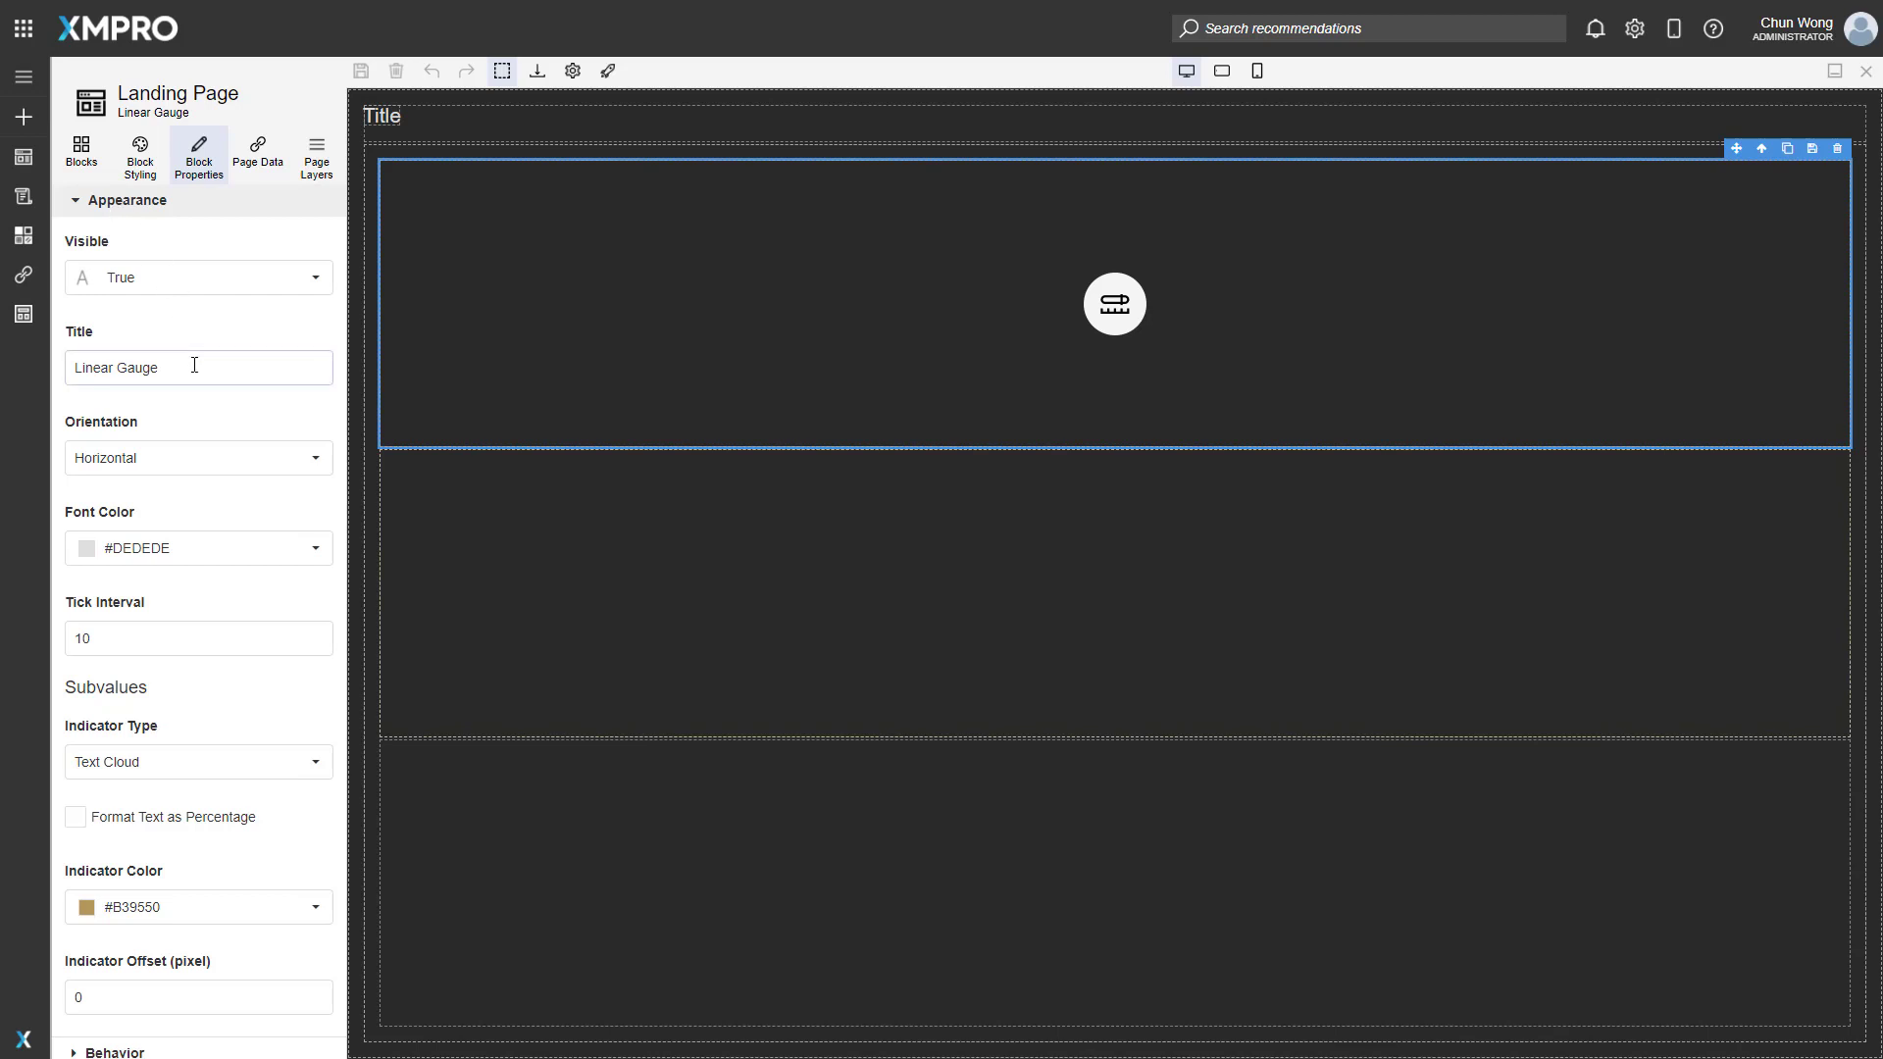
{"action": "left_click_drag", "start_coordinate": [191, 365], "coordinate": [63, 368]}
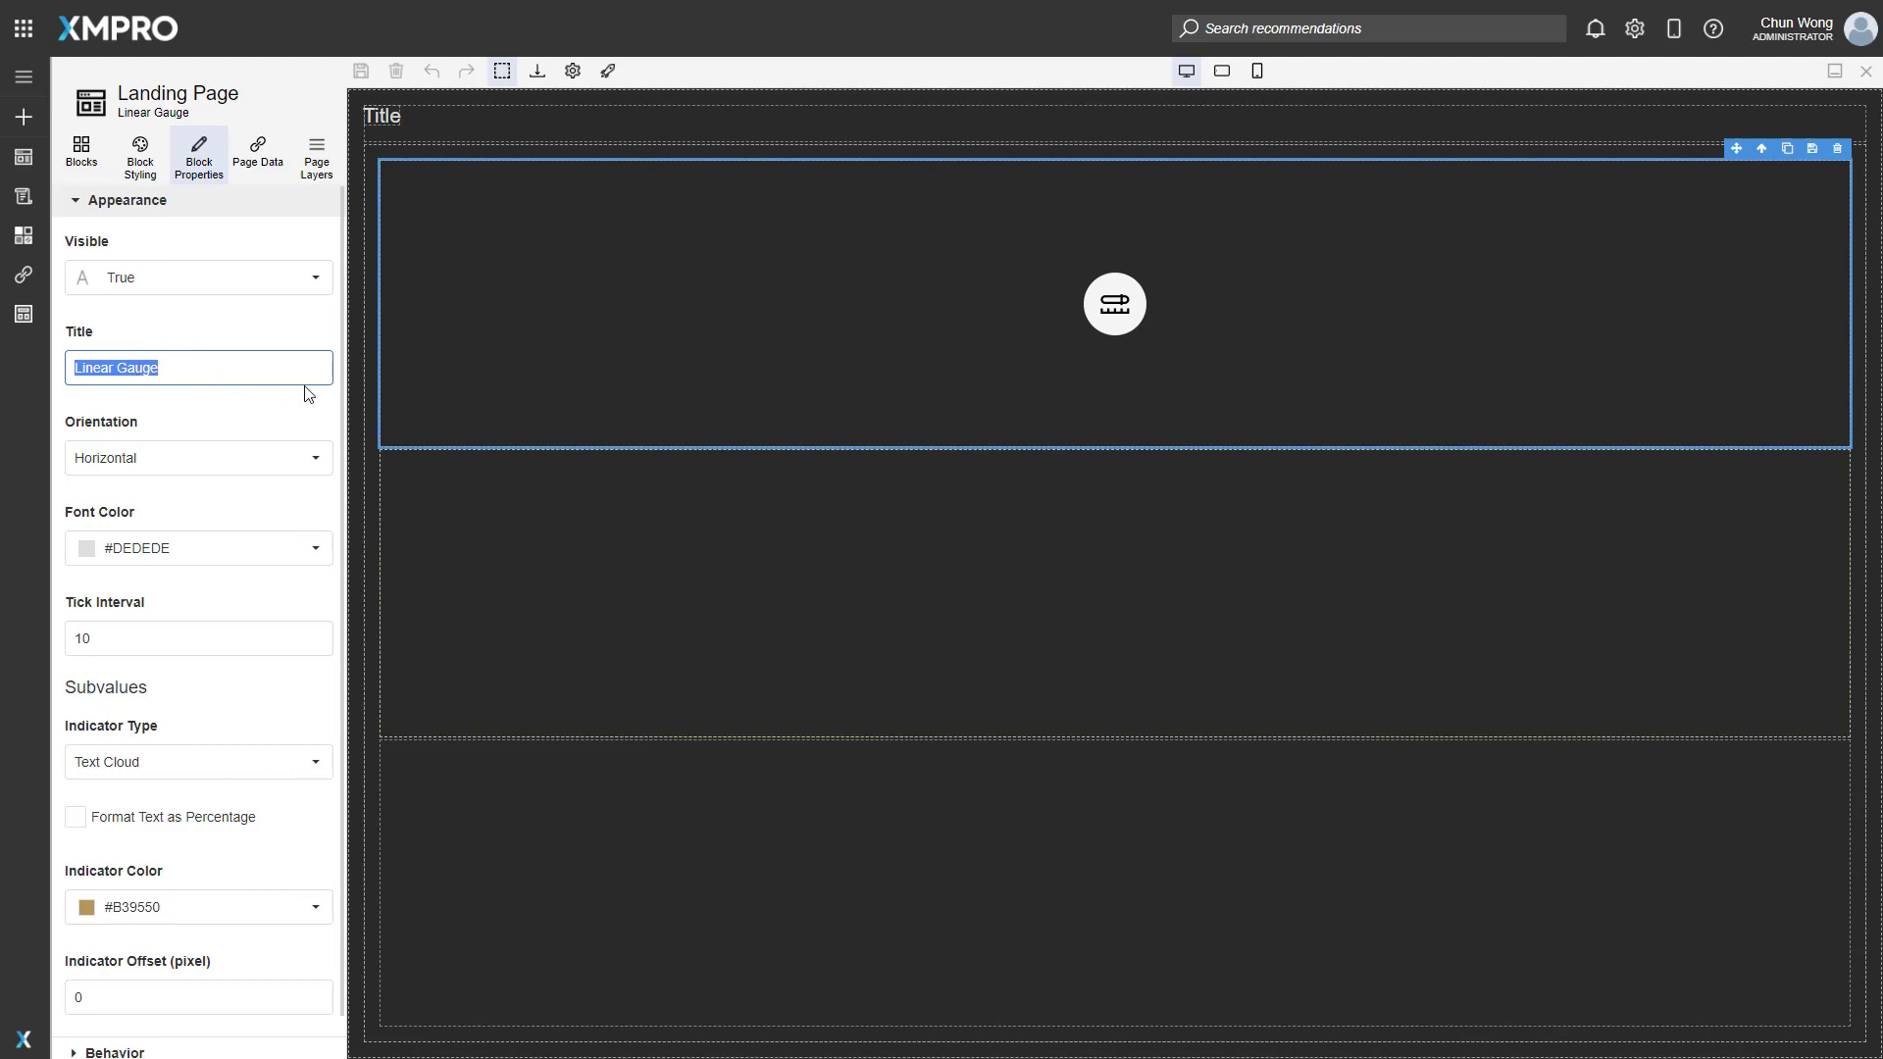
{"action": "type", "text": "Temperature"}
{"action": "left_click", "coordinate": [307, 461]}
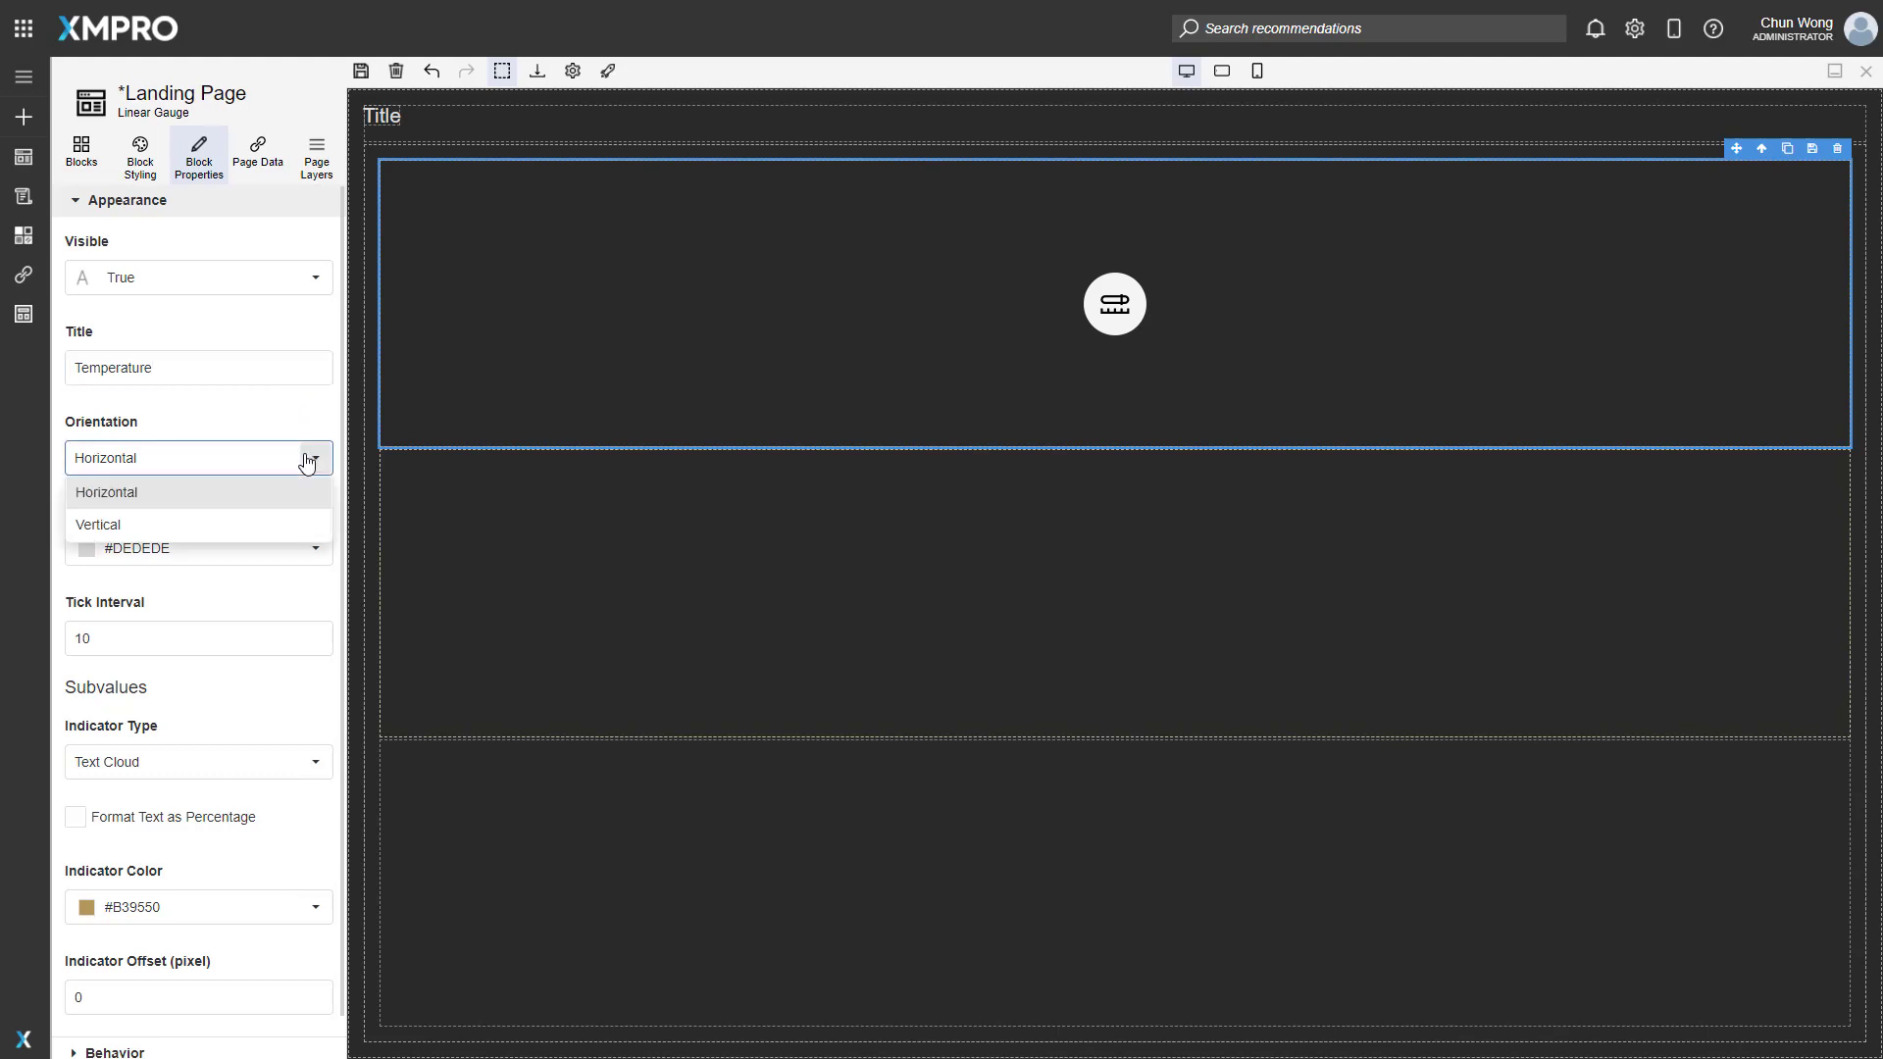
{"action": "left_click", "coordinate": [202, 530]}
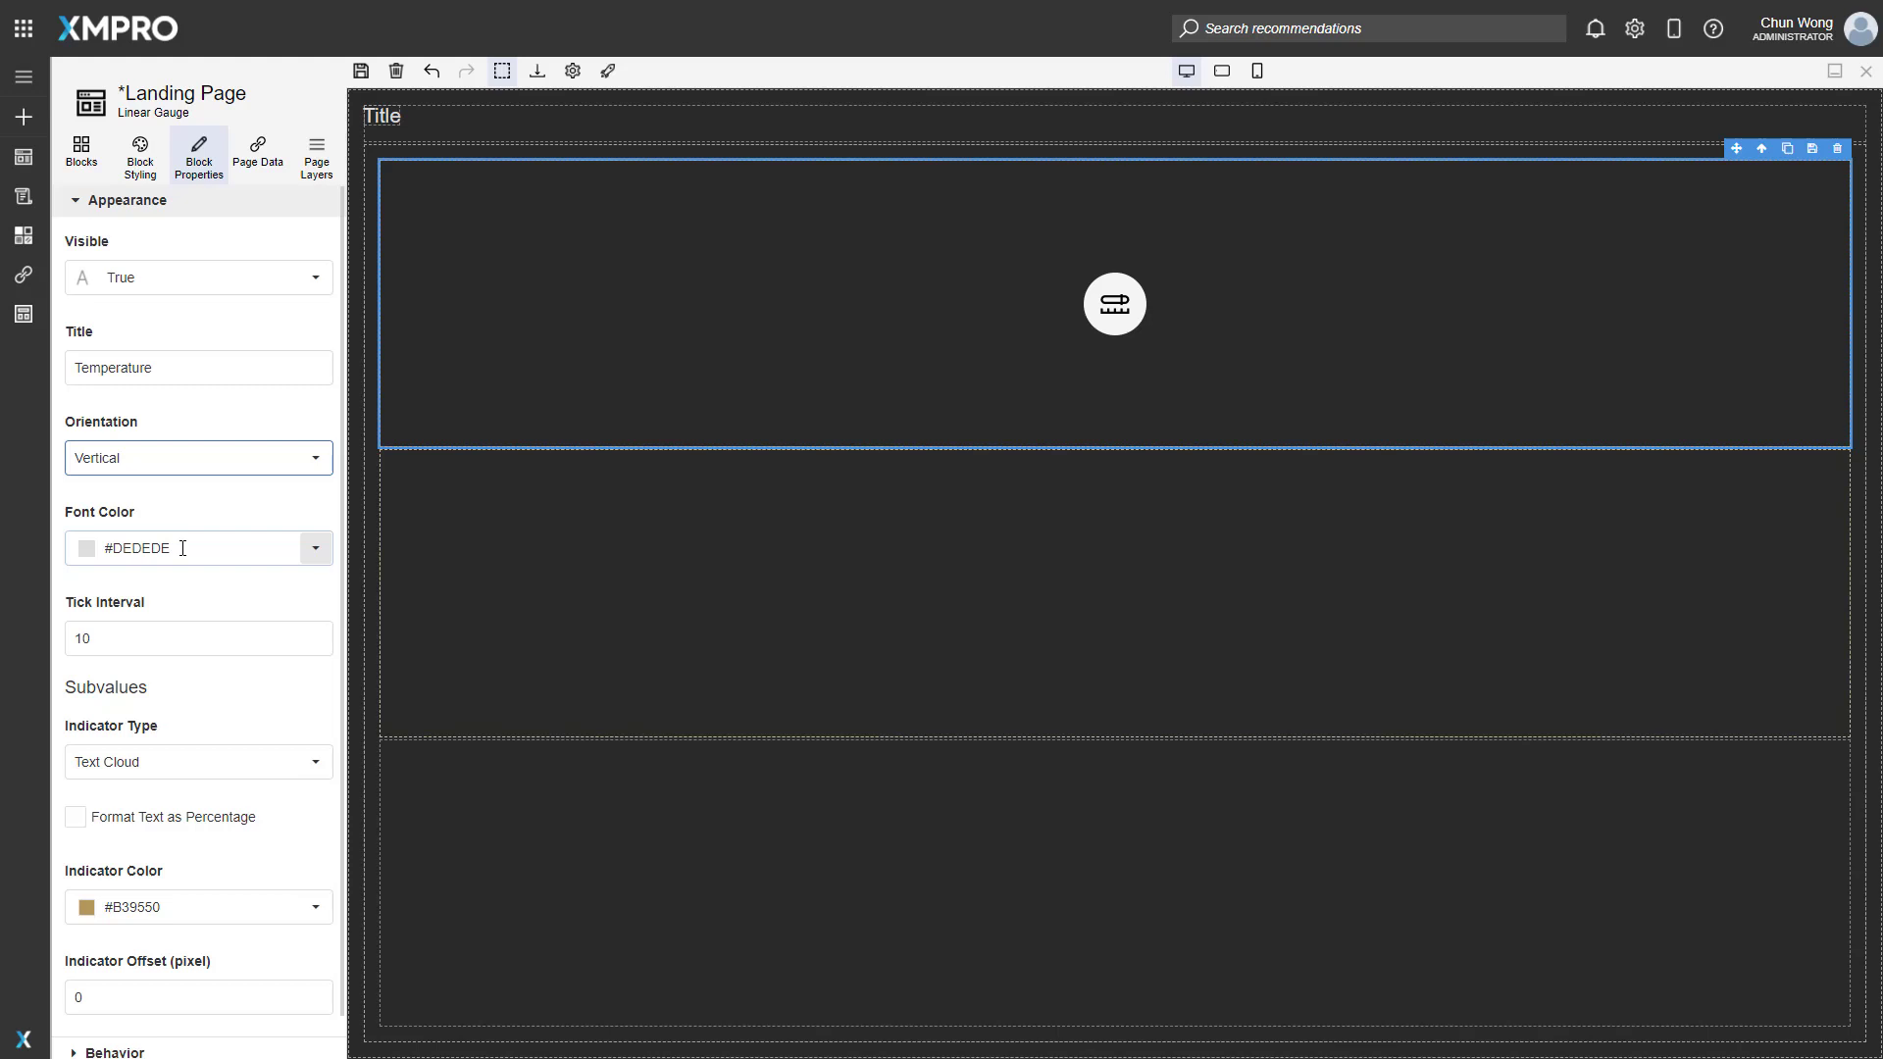
Set the gauge's font color to #211a1a and its tick interval to 5.
{"action": "left_click", "coordinate": [315, 549]}
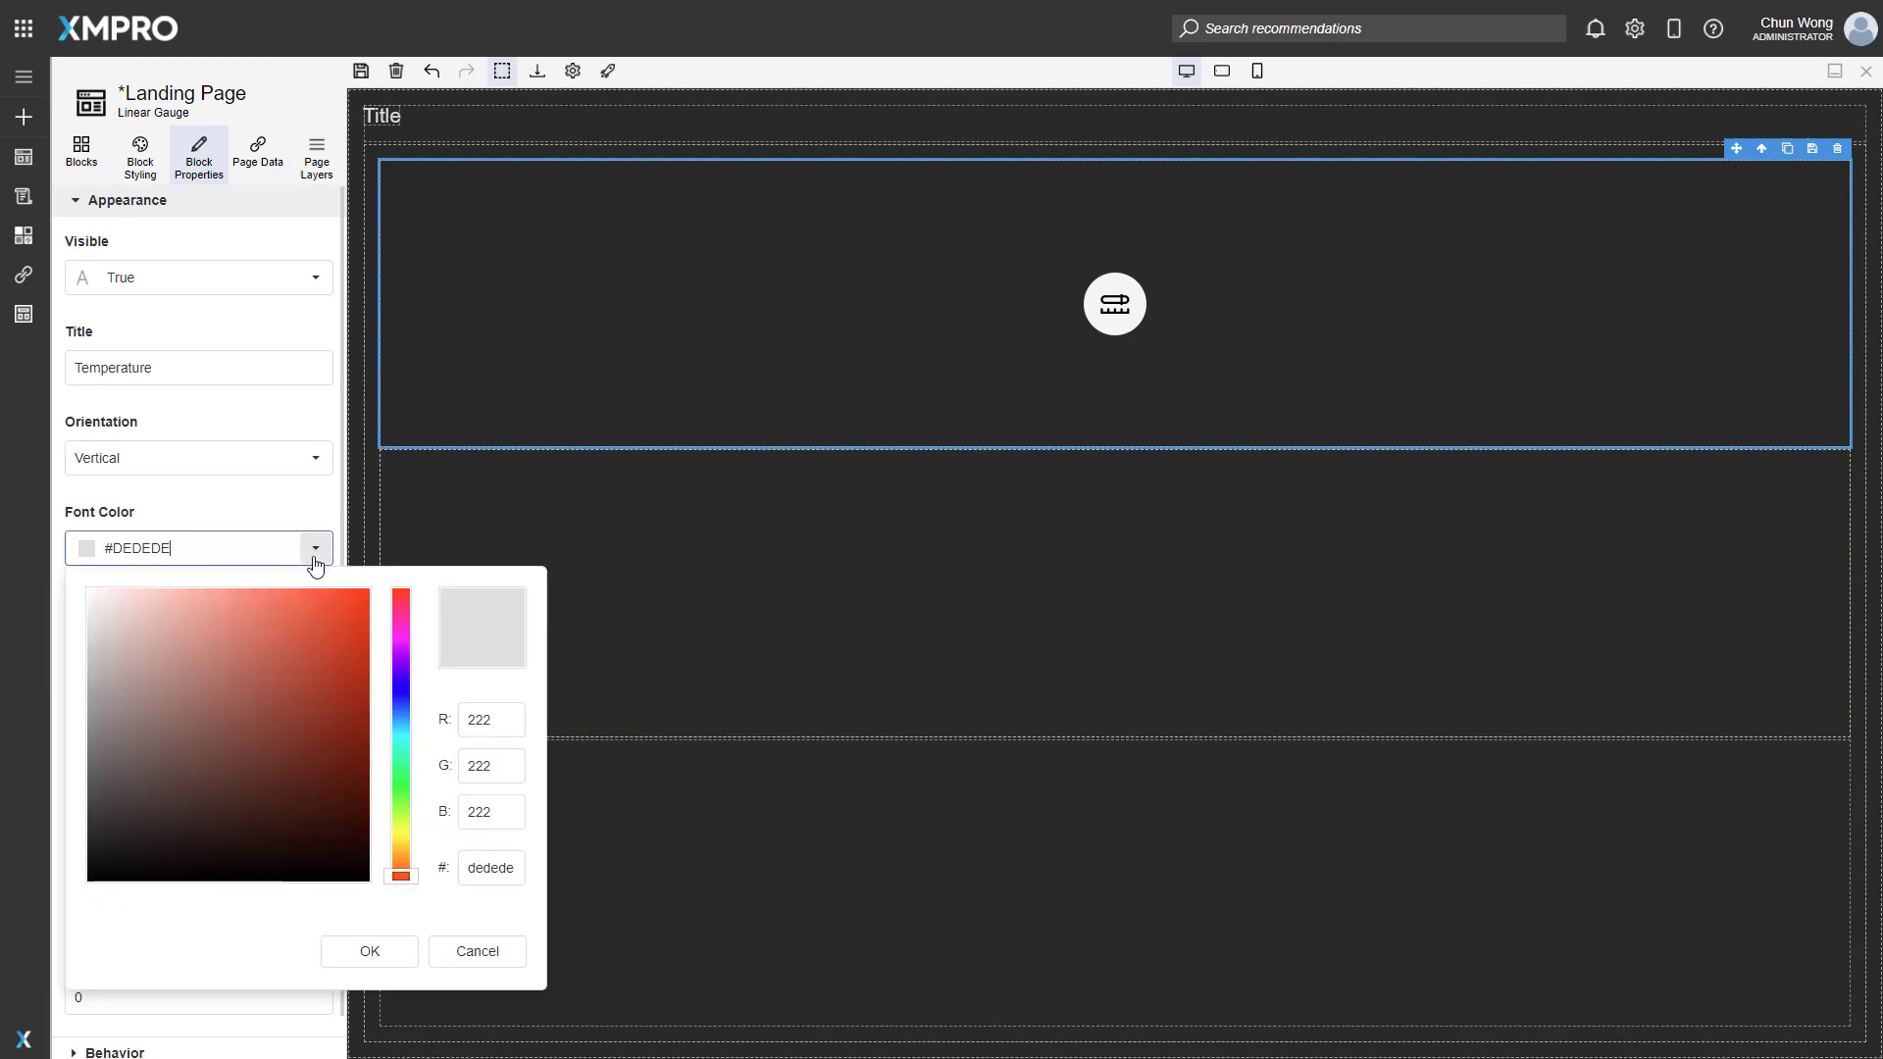
{"action": "left_click", "coordinate": [145, 833]}
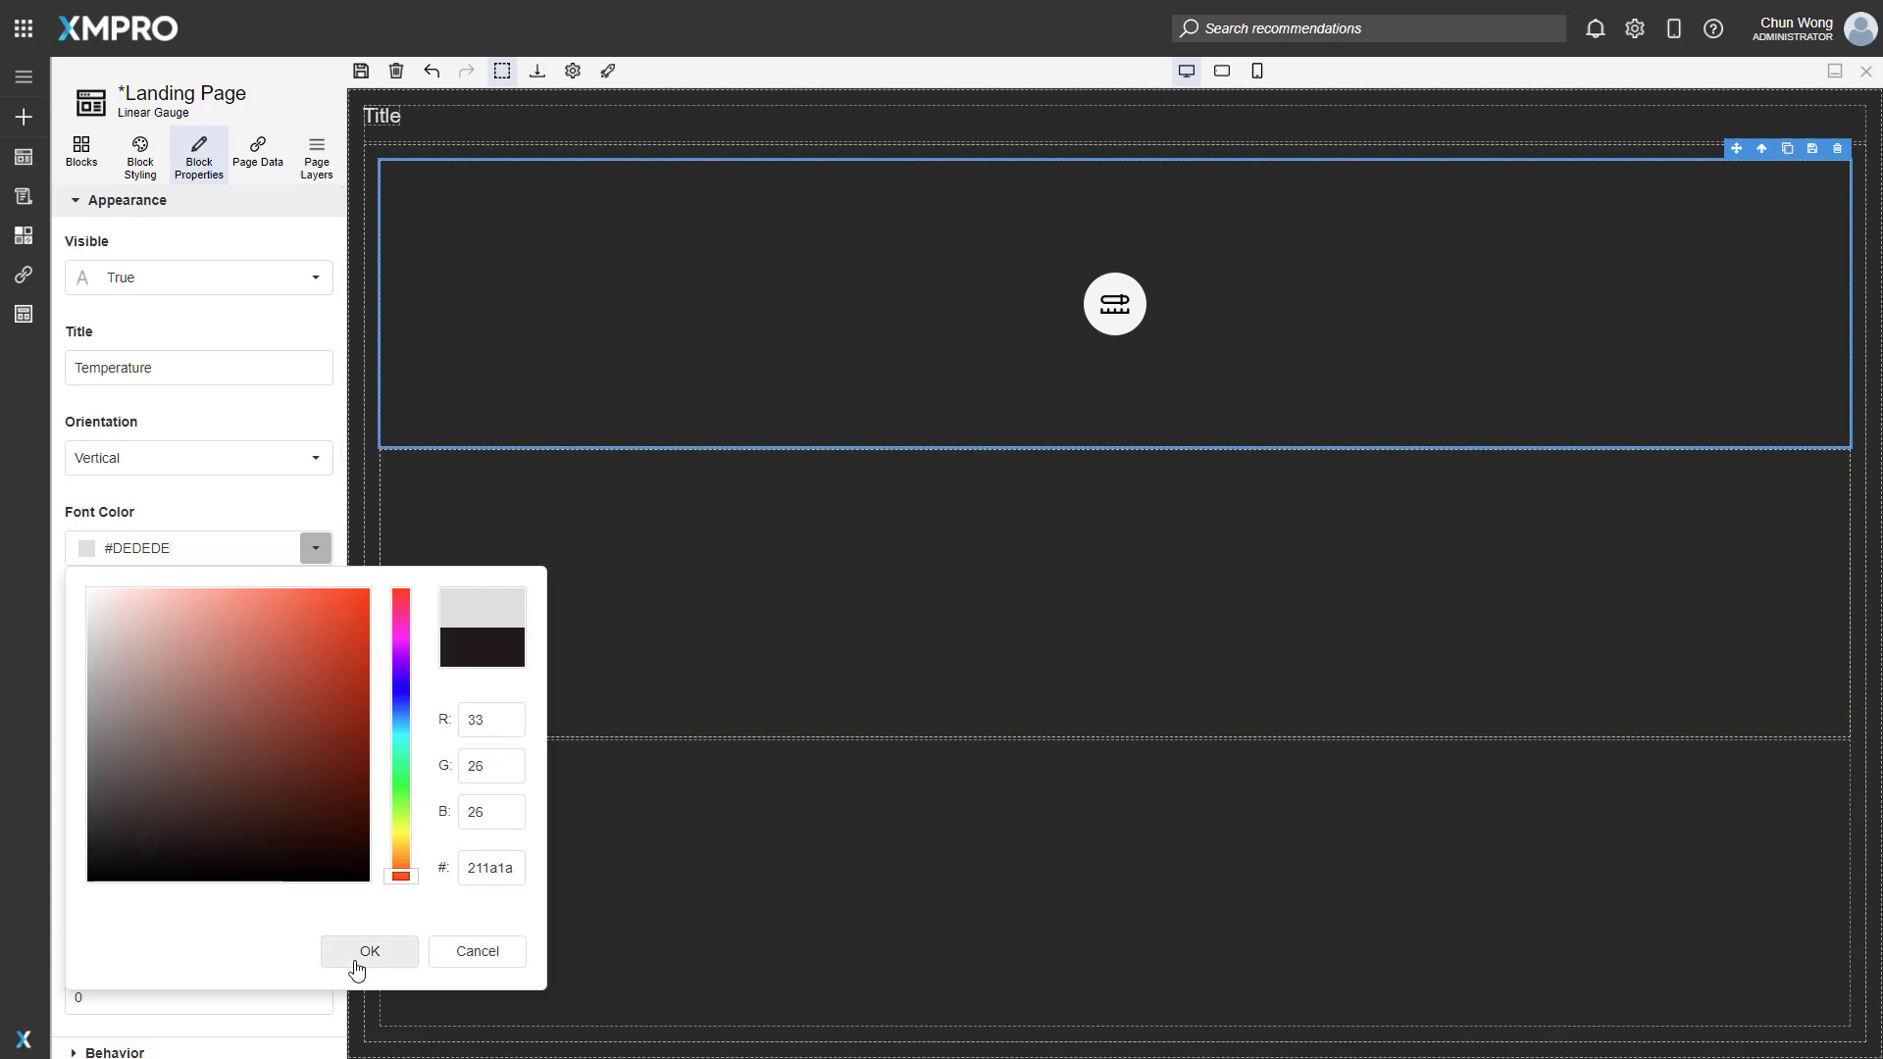
{"action": "left_click", "coordinate": [359, 953]}
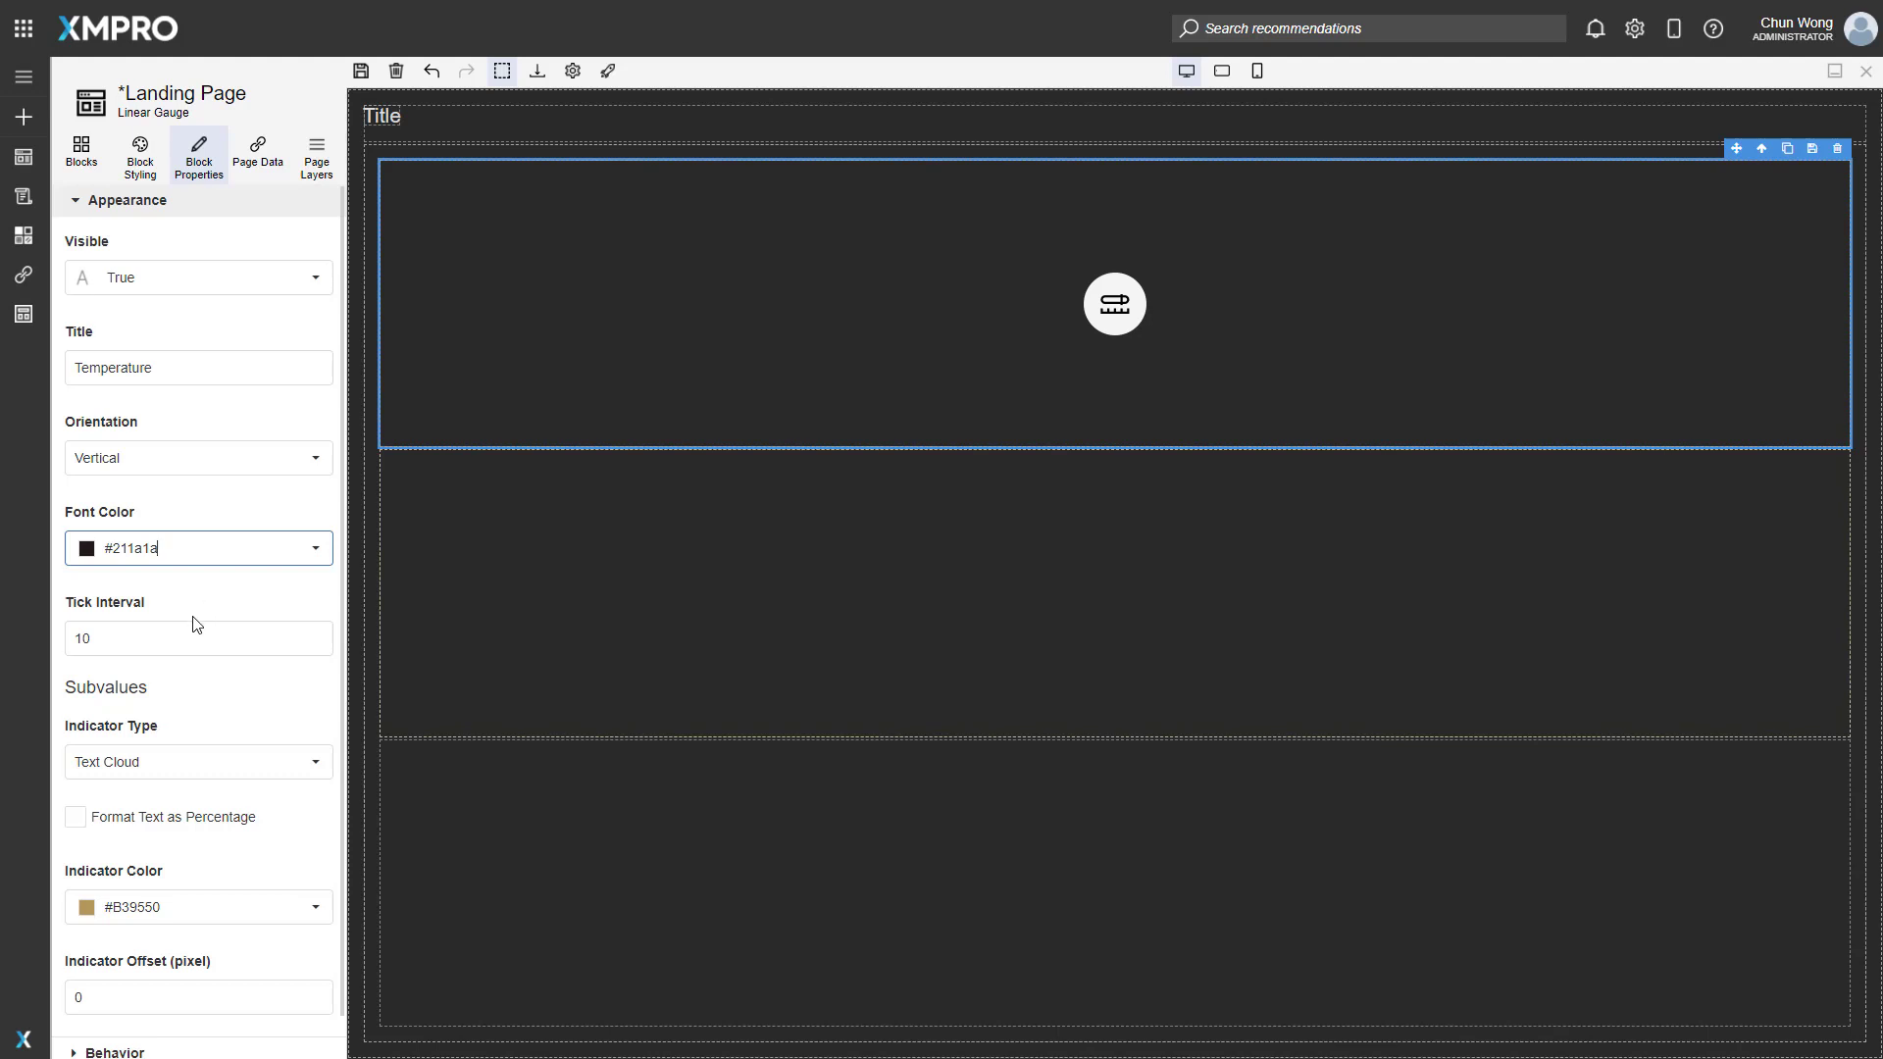
{"action": "double_click", "coordinate": [150, 639]}
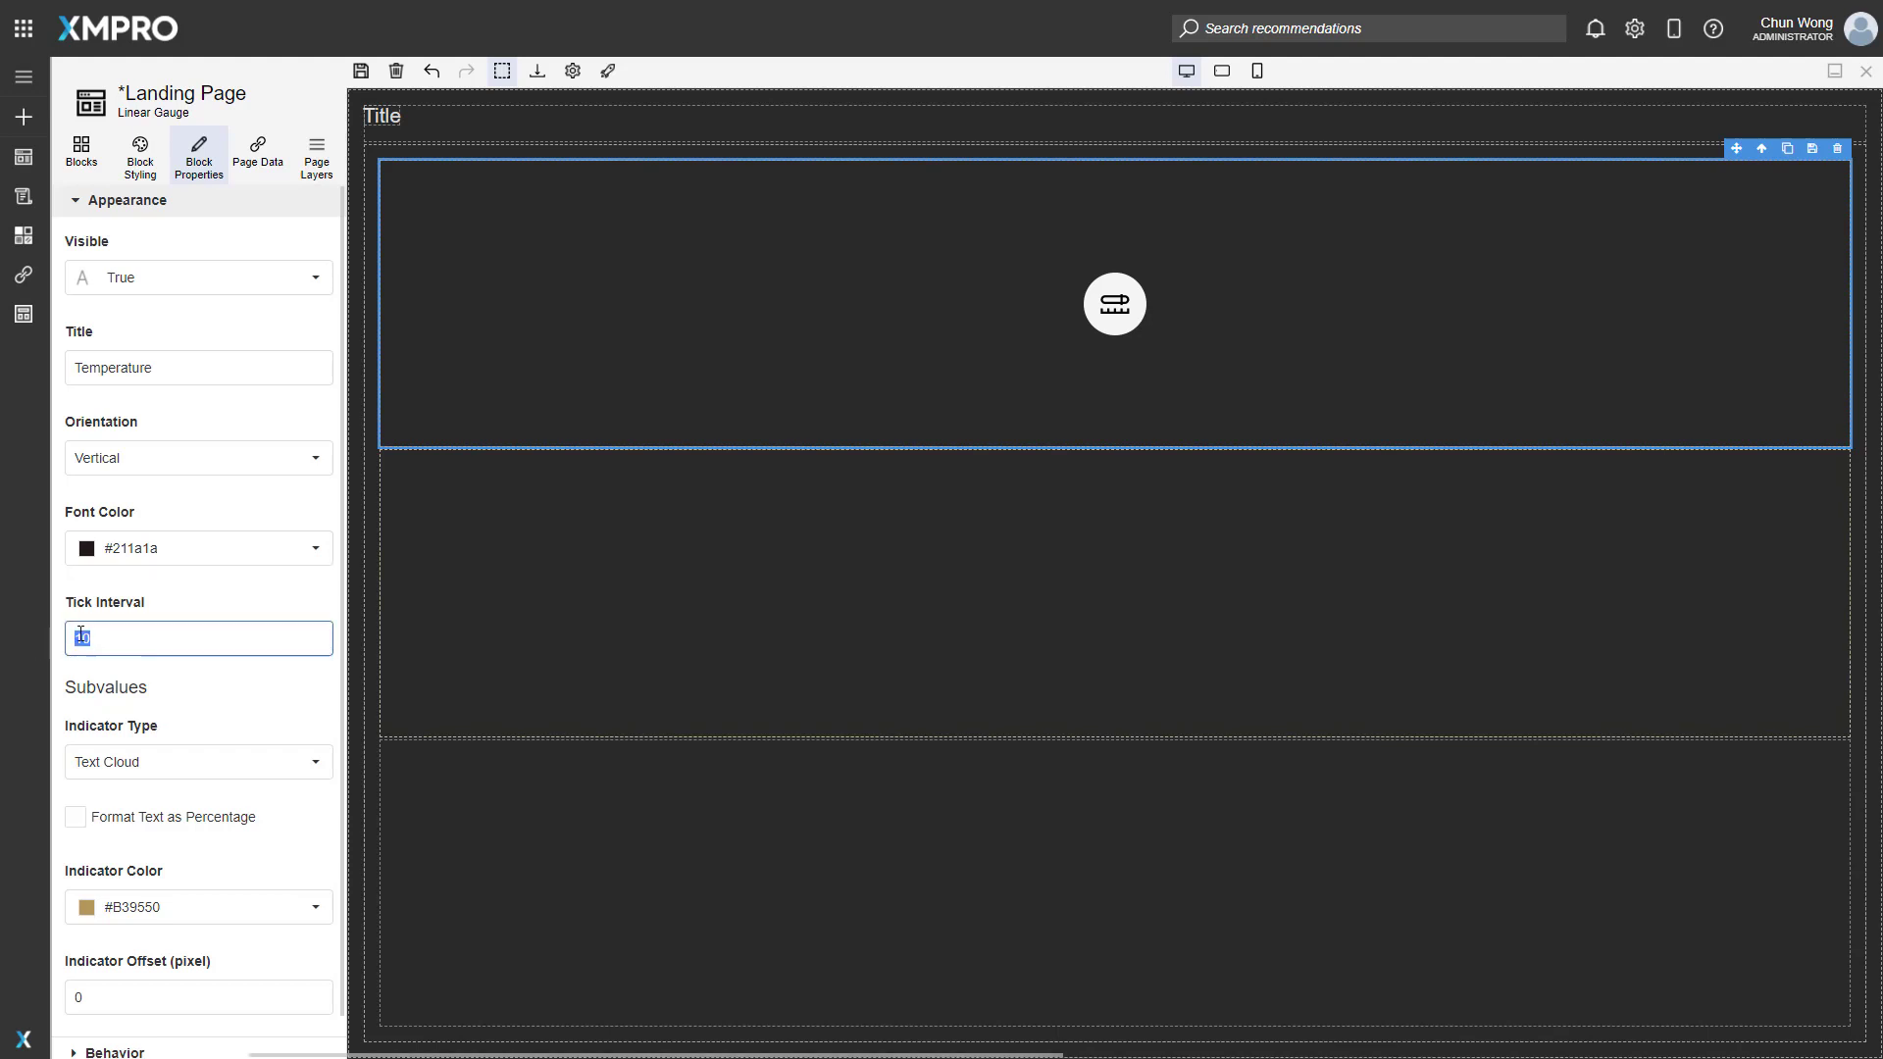
{"action": "type", "text": "5"}
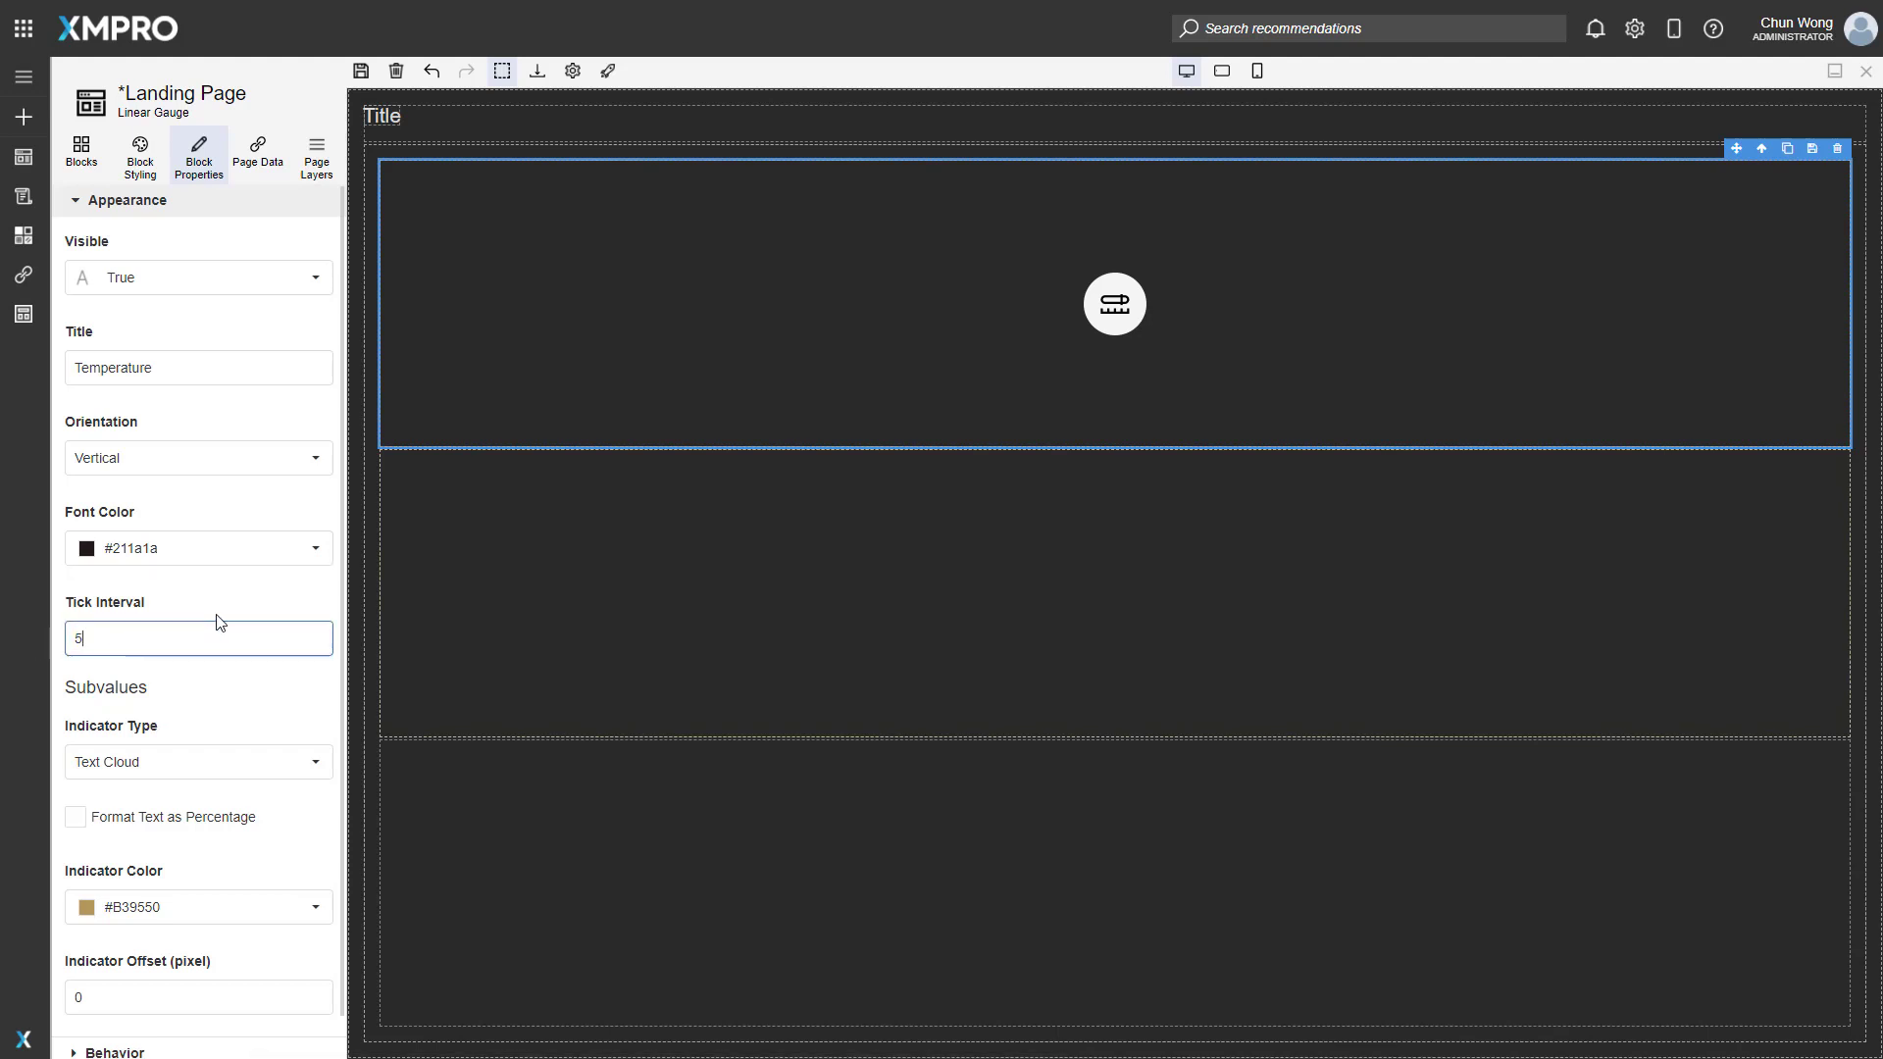
{"action": "left_click", "coordinate": [234, 615]}
{"action": "scroll", "coordinate": [253, 688], "scroll_direction": "down", "scroll_amount": 1}
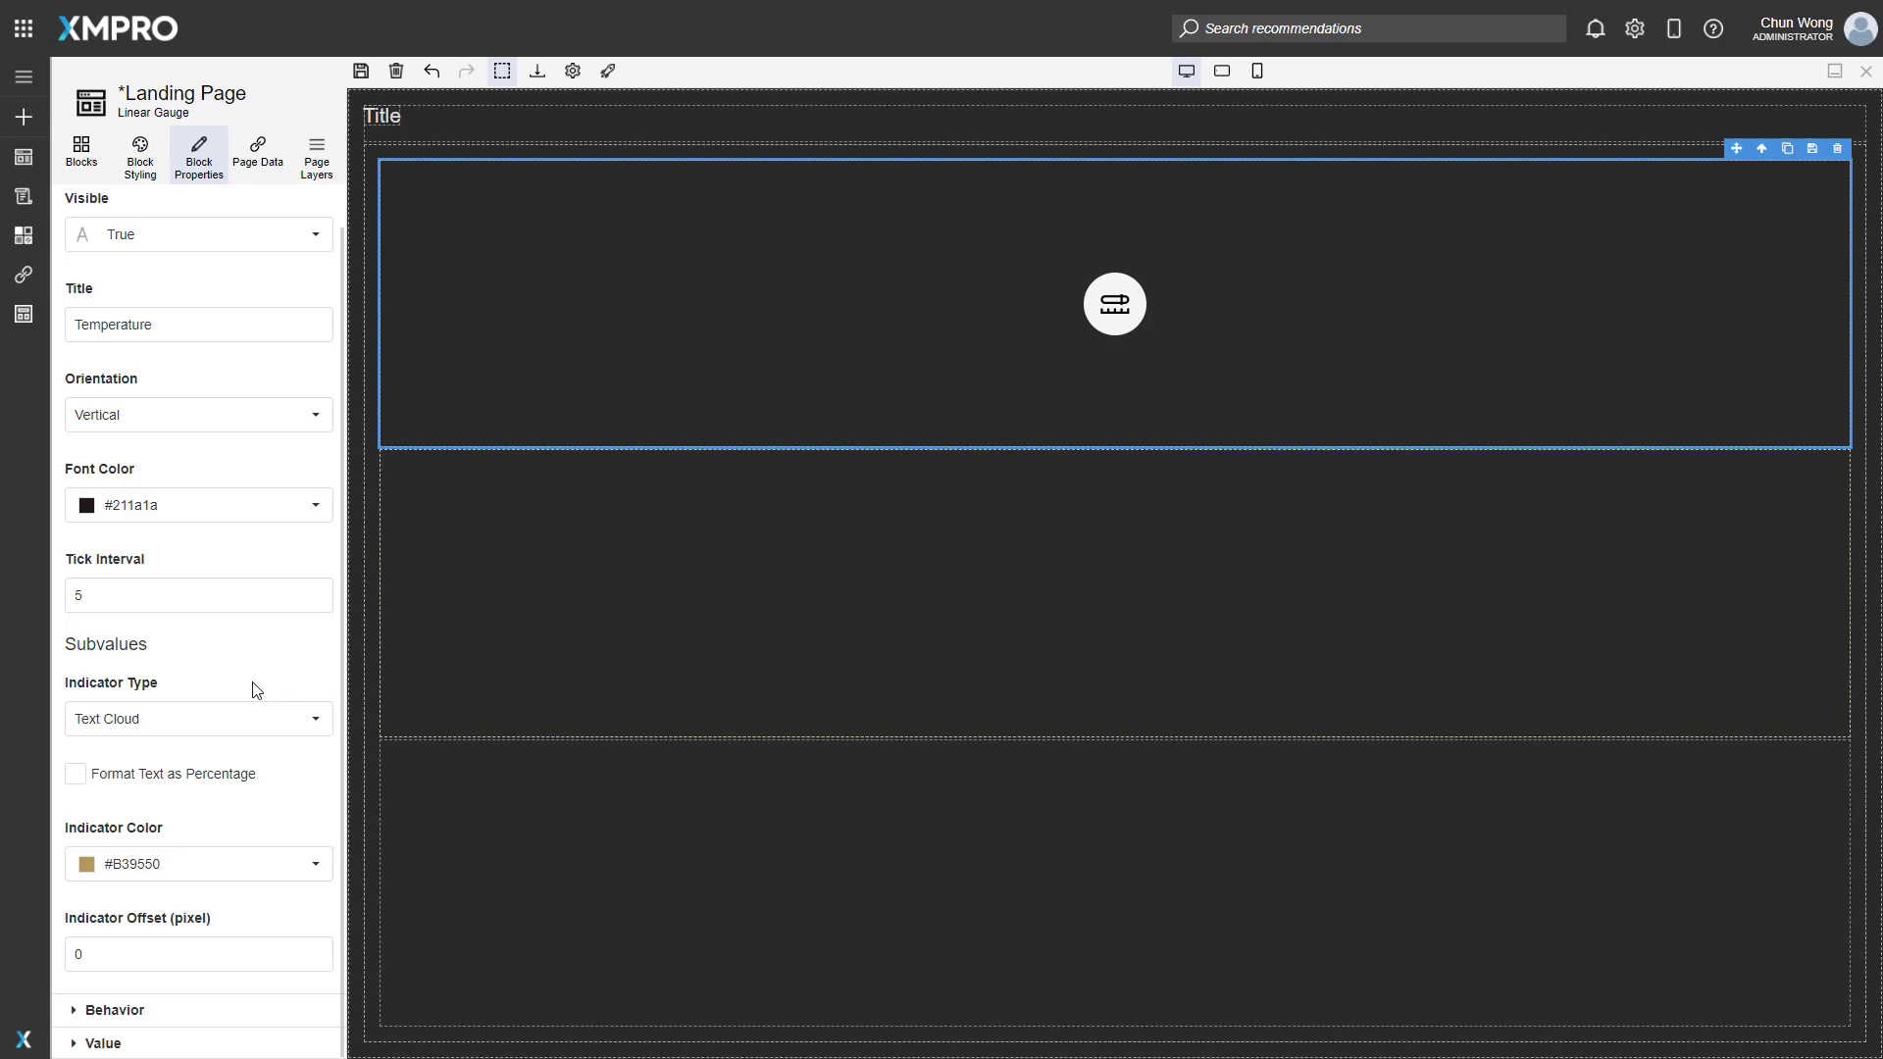
{"action": "left_click", "coordinate": [312, 722]}
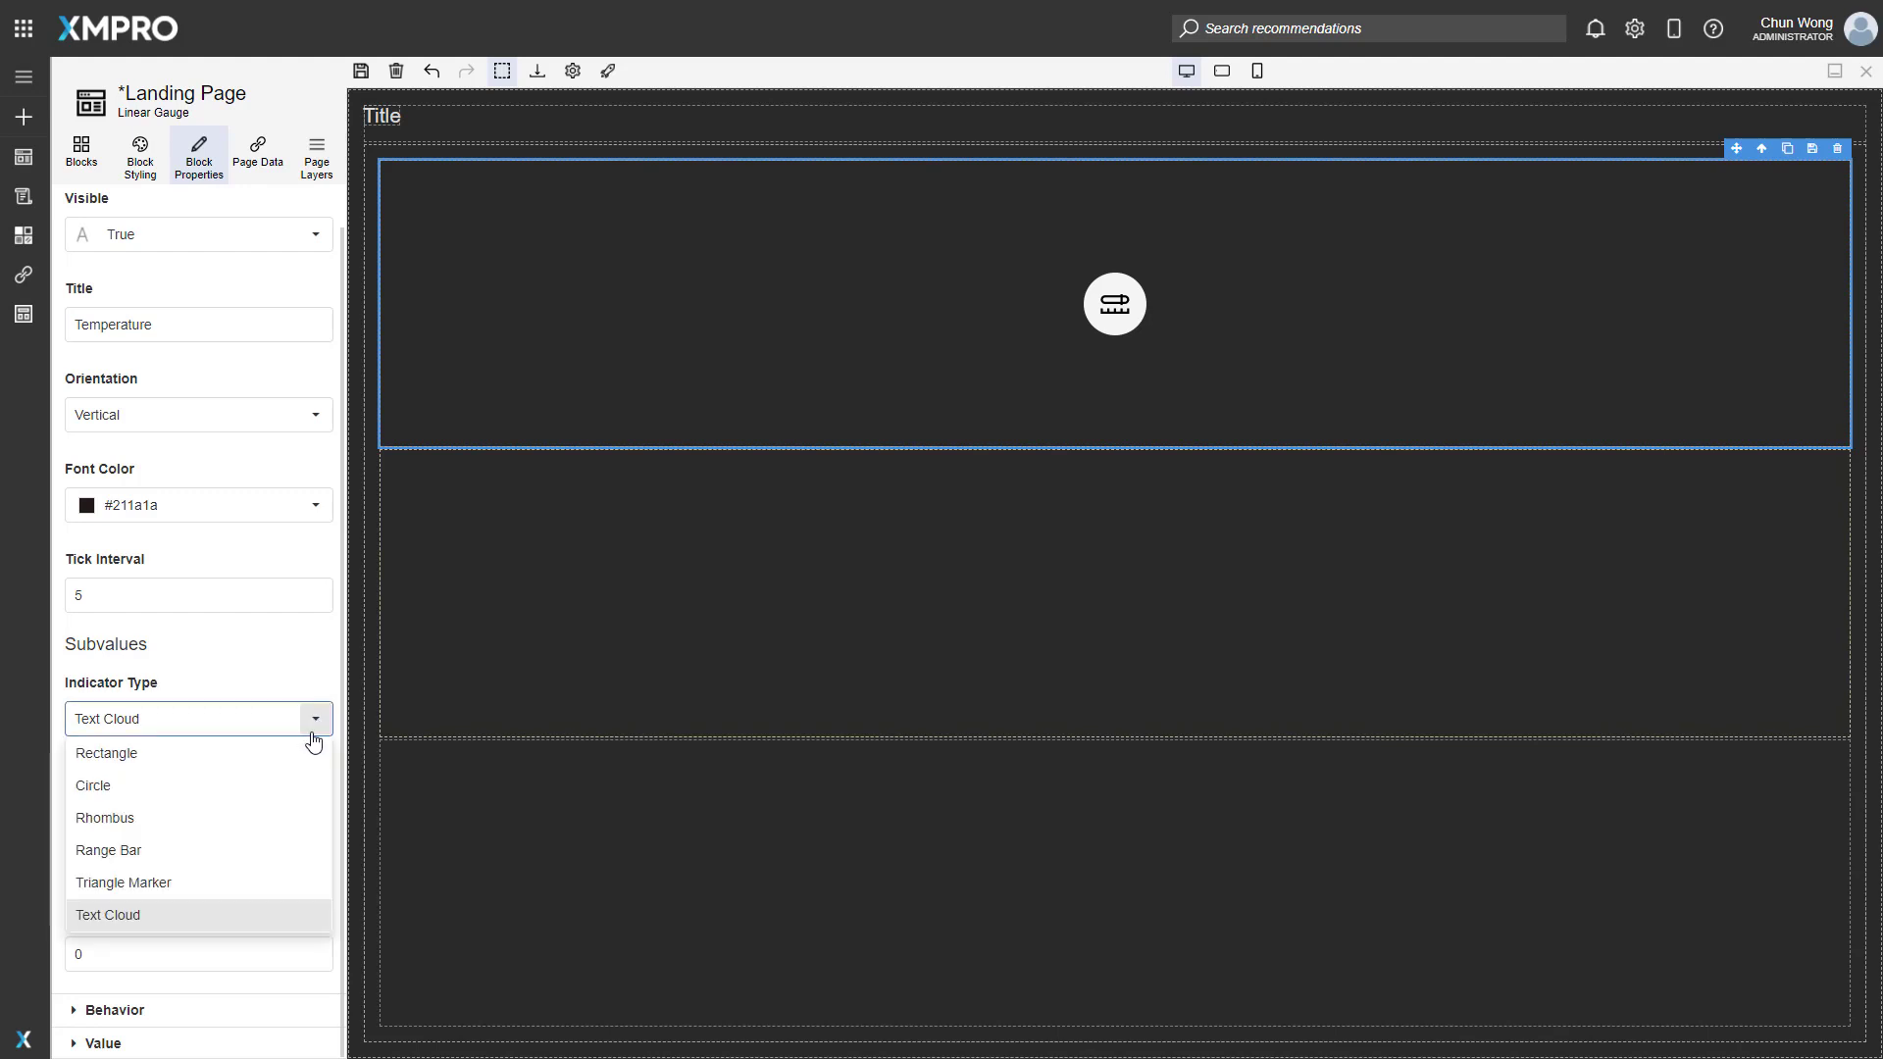
{"action": "left_click", "coordinate": [312, 730]}
{"action": "left_click", "coordinate": [326, 731]}
{"action": "left_click", "coordinate": [295, 685]}
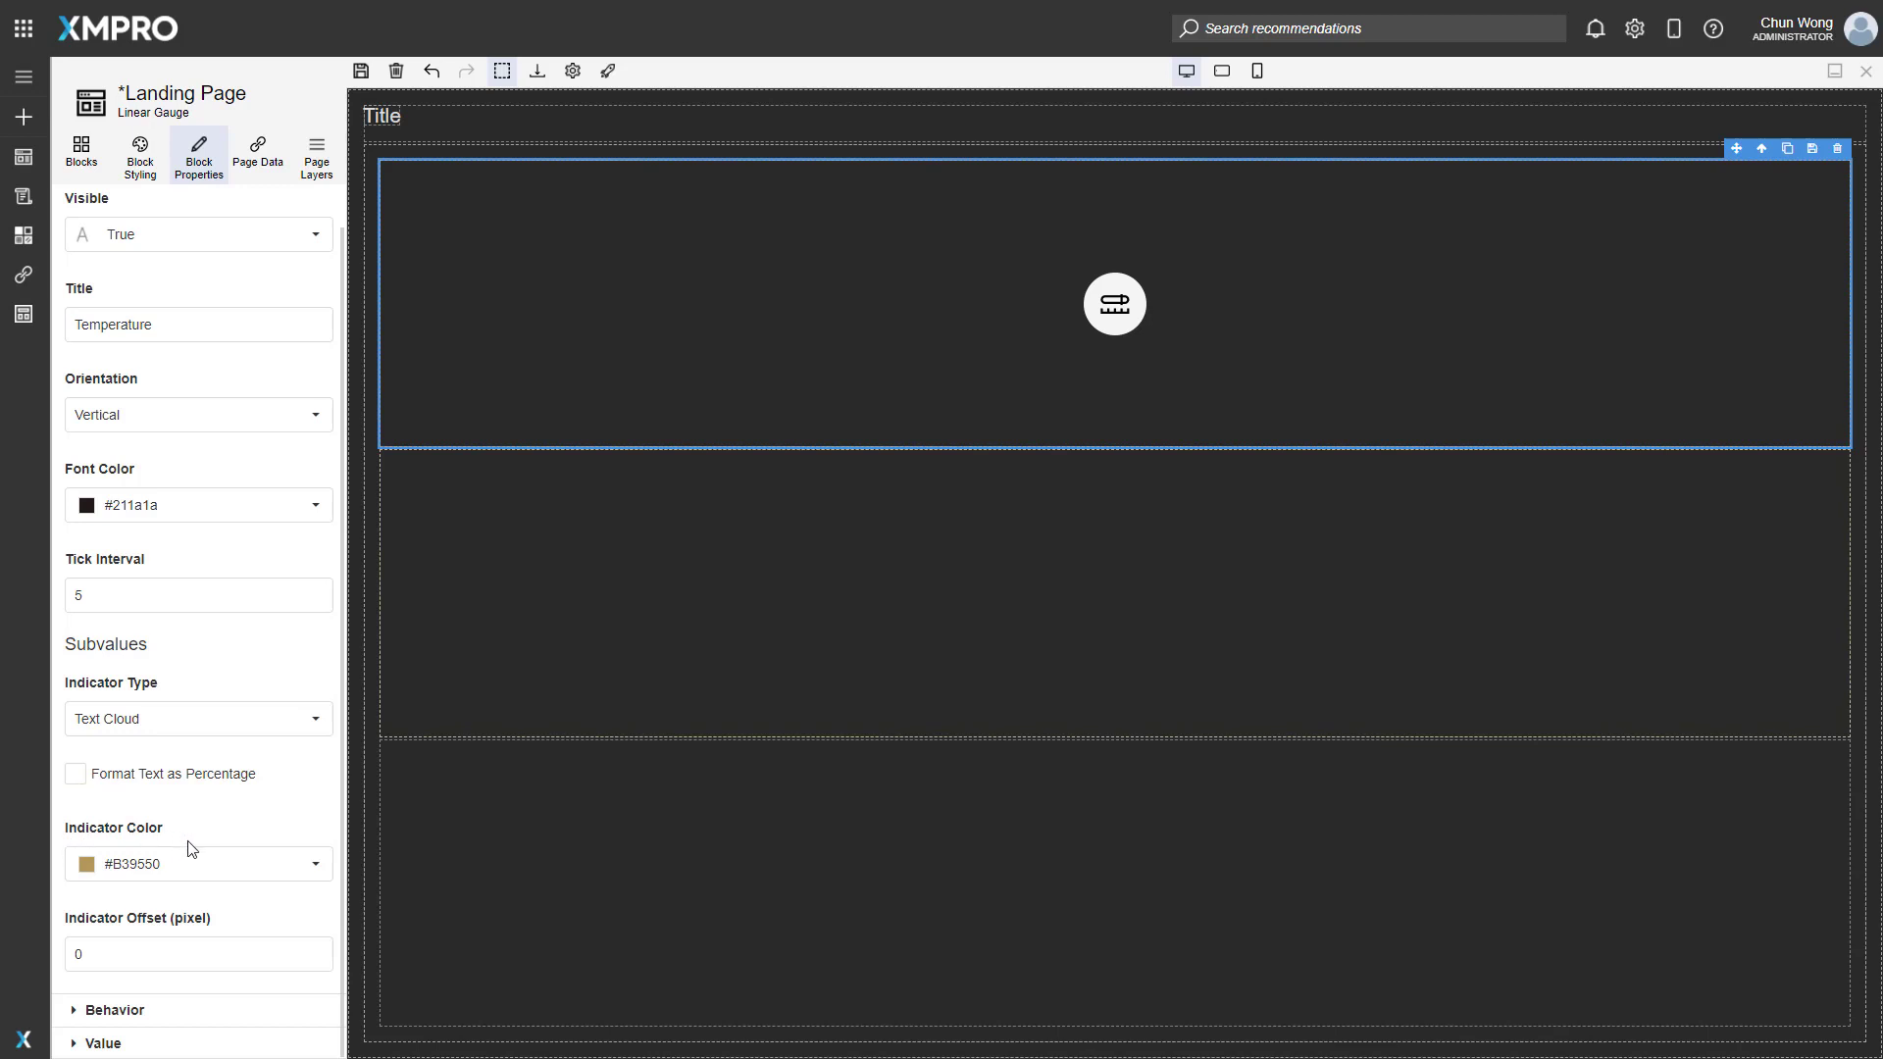
Set the indicator color of the gauge's subvalues to #5950b3.
{"action": "left_click", "coordinate": [316, 866]}
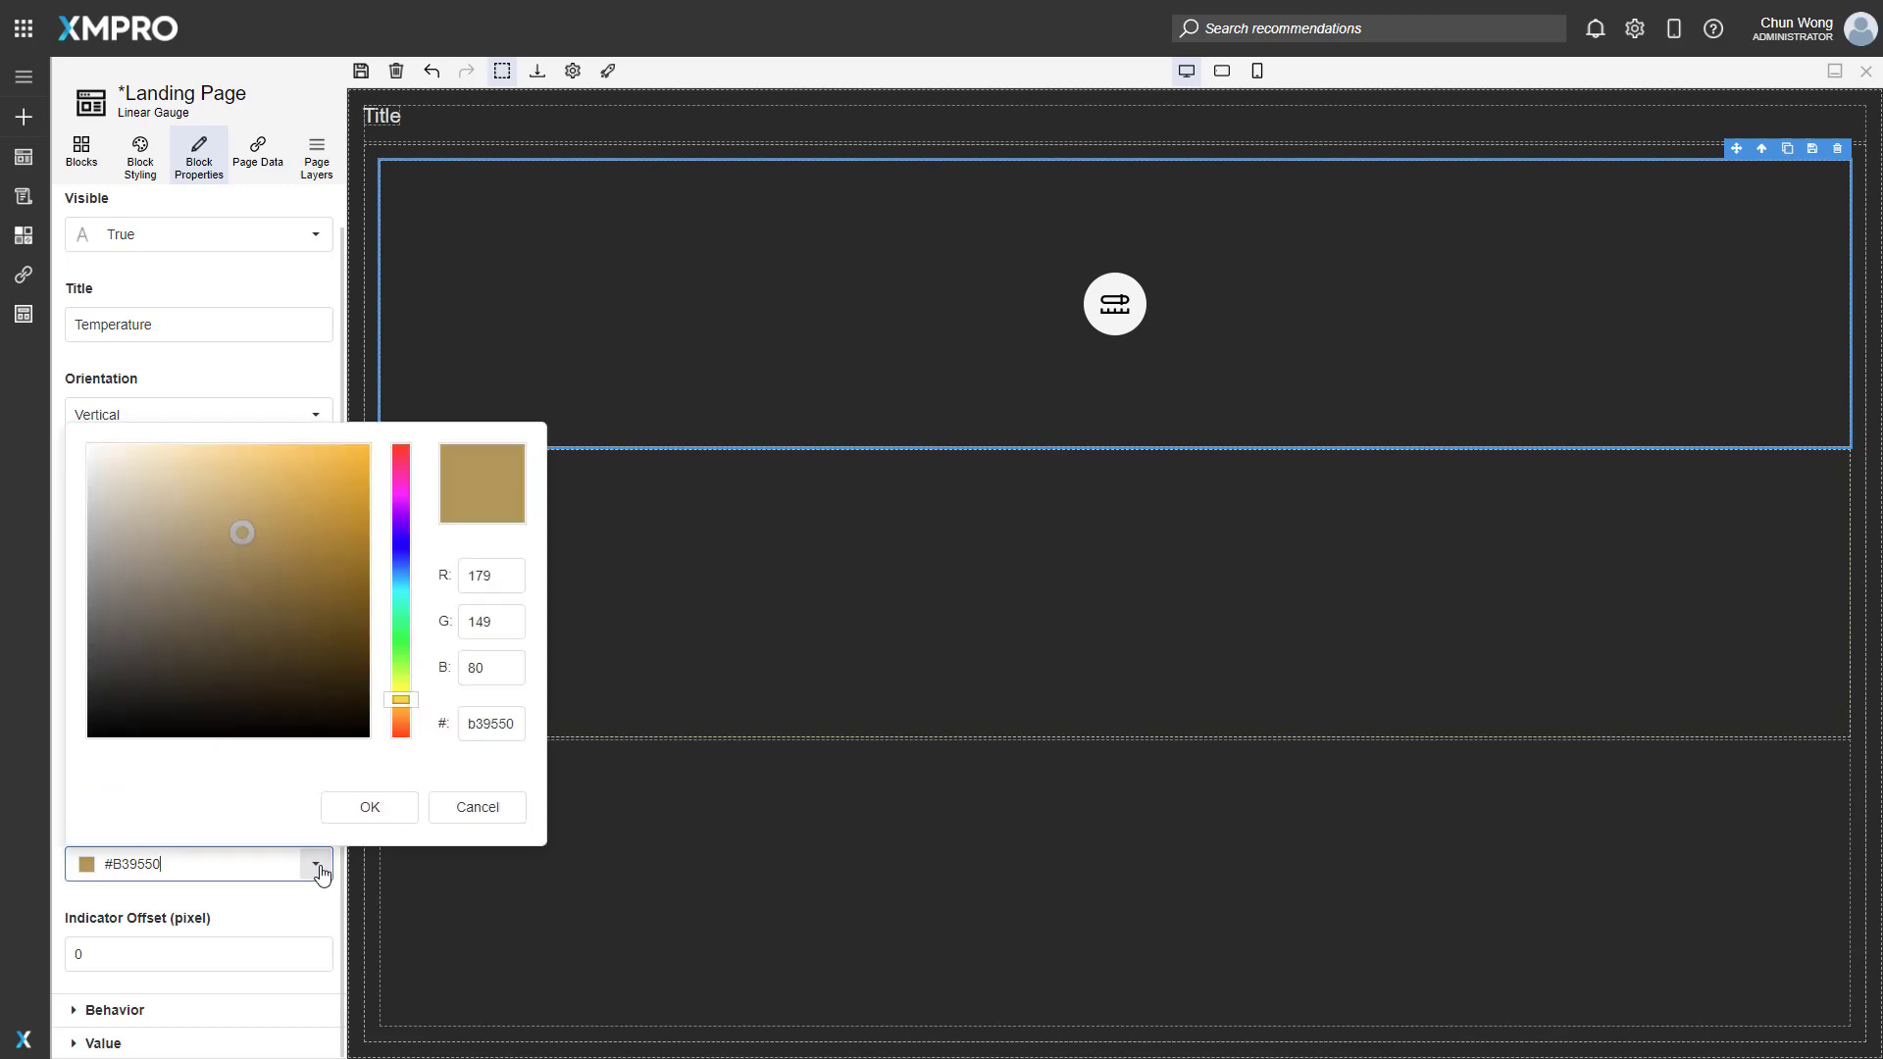
{"action": "left_click", "coordinate": [398, 540]}
{"action": "left_click", "coordinate": [386, 814]}
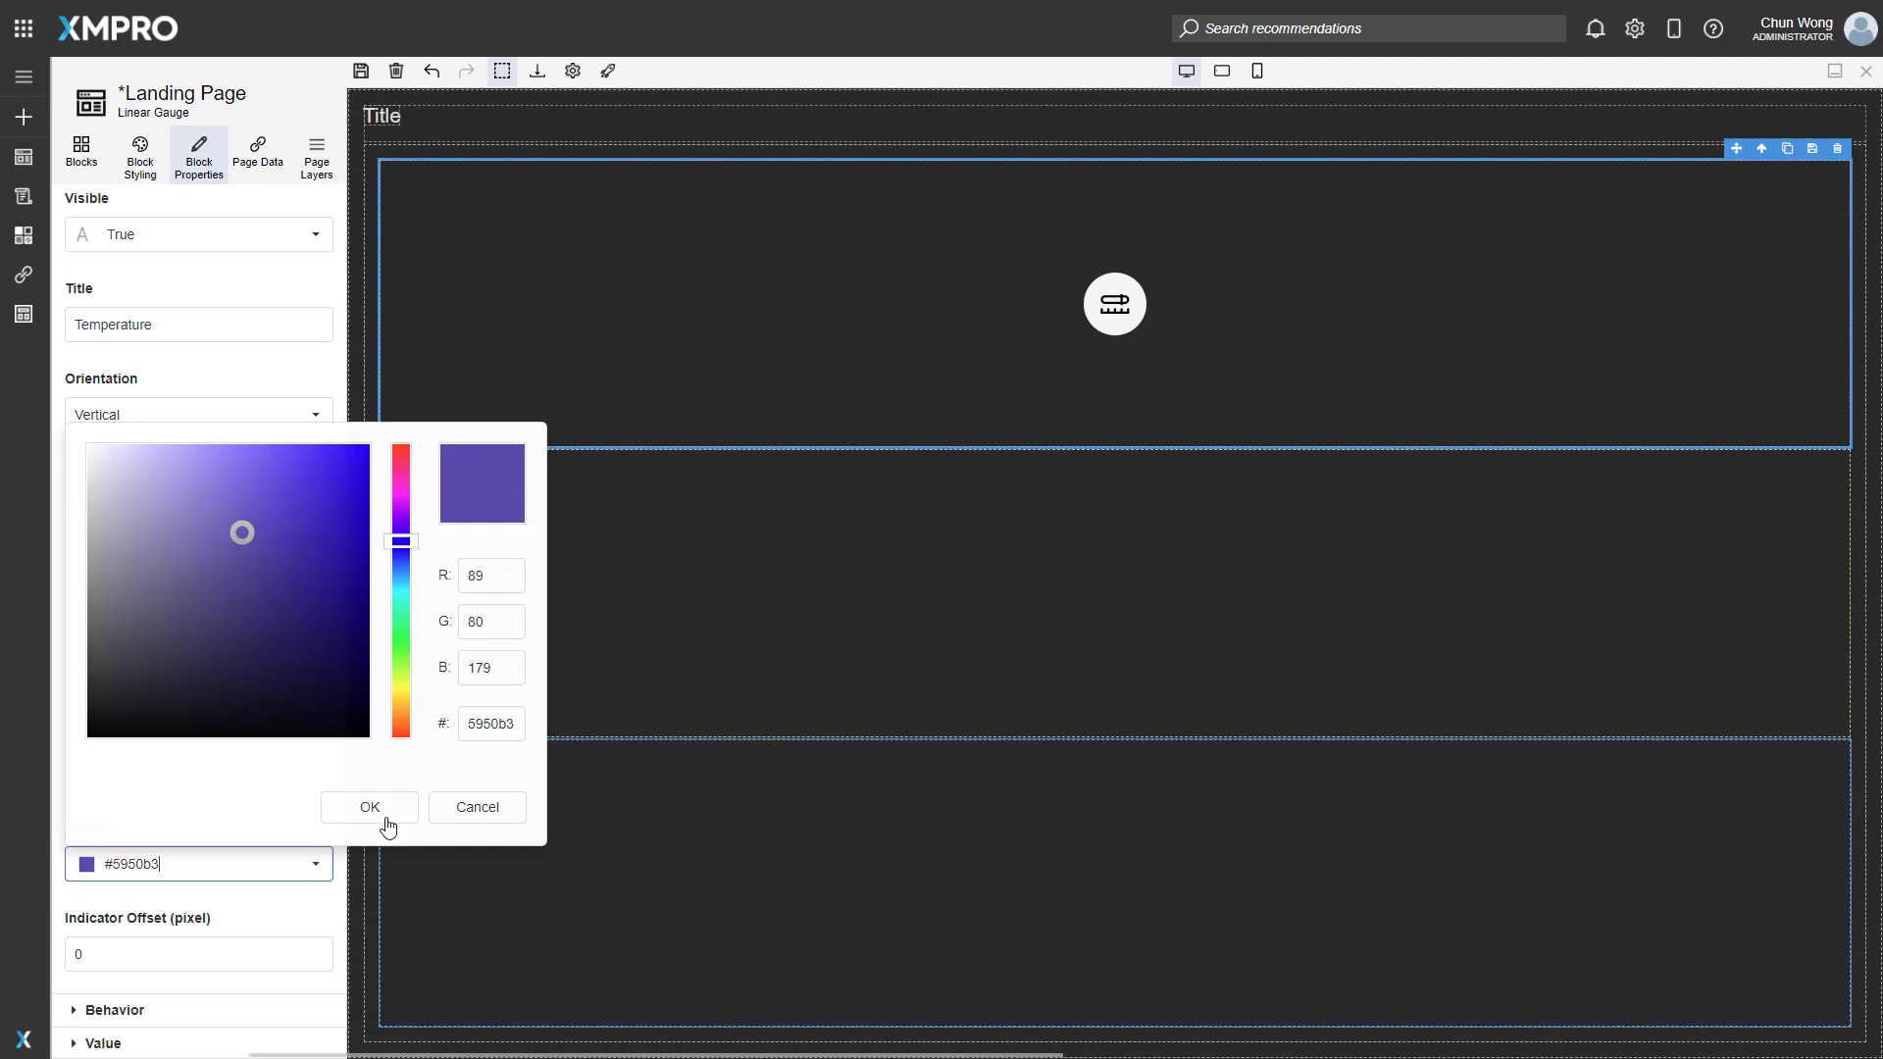
{"action": "left_click", "coordinate": [128, 951]}
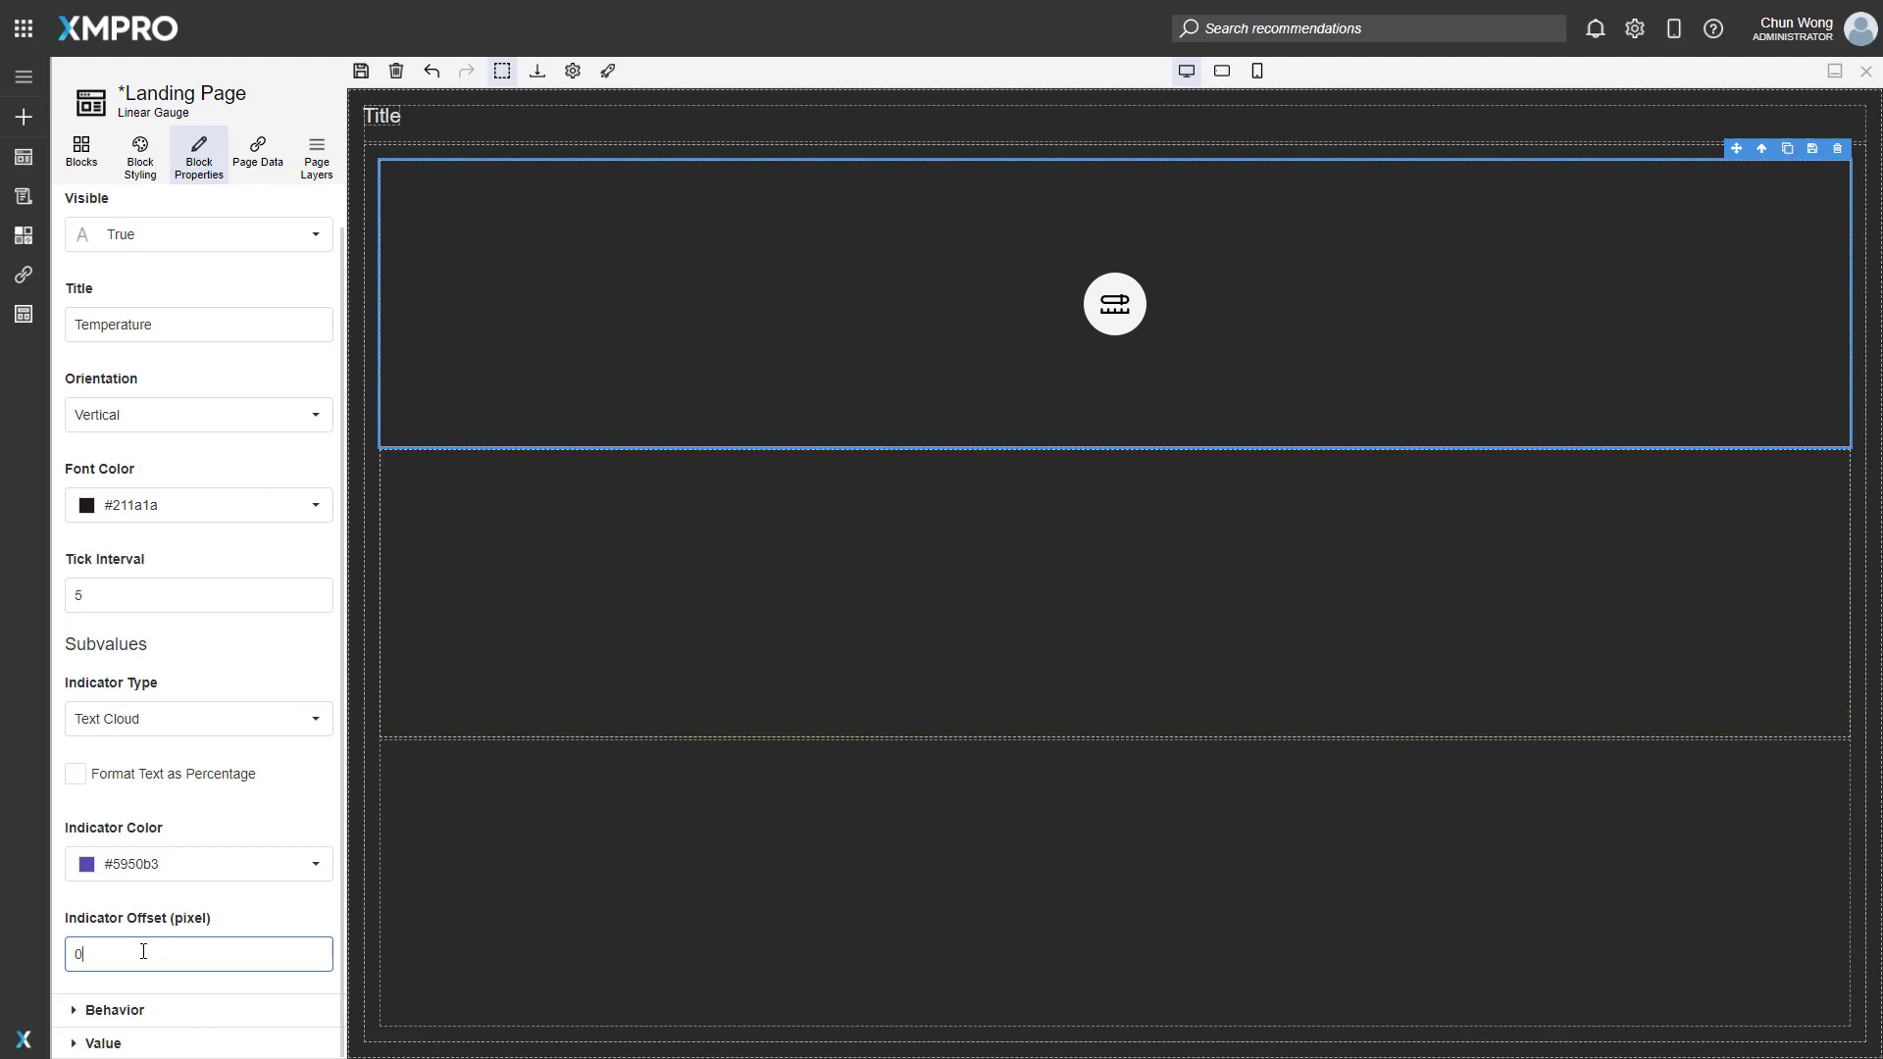
Set the gauge's start range to 0 and its end range to 60.
{"action": "left_click", "coordinate": [74, 1016]}
{"action": "scroll", "coordinate": [159, 888], "scroll_direction": "down", "scroll_amount": 3}
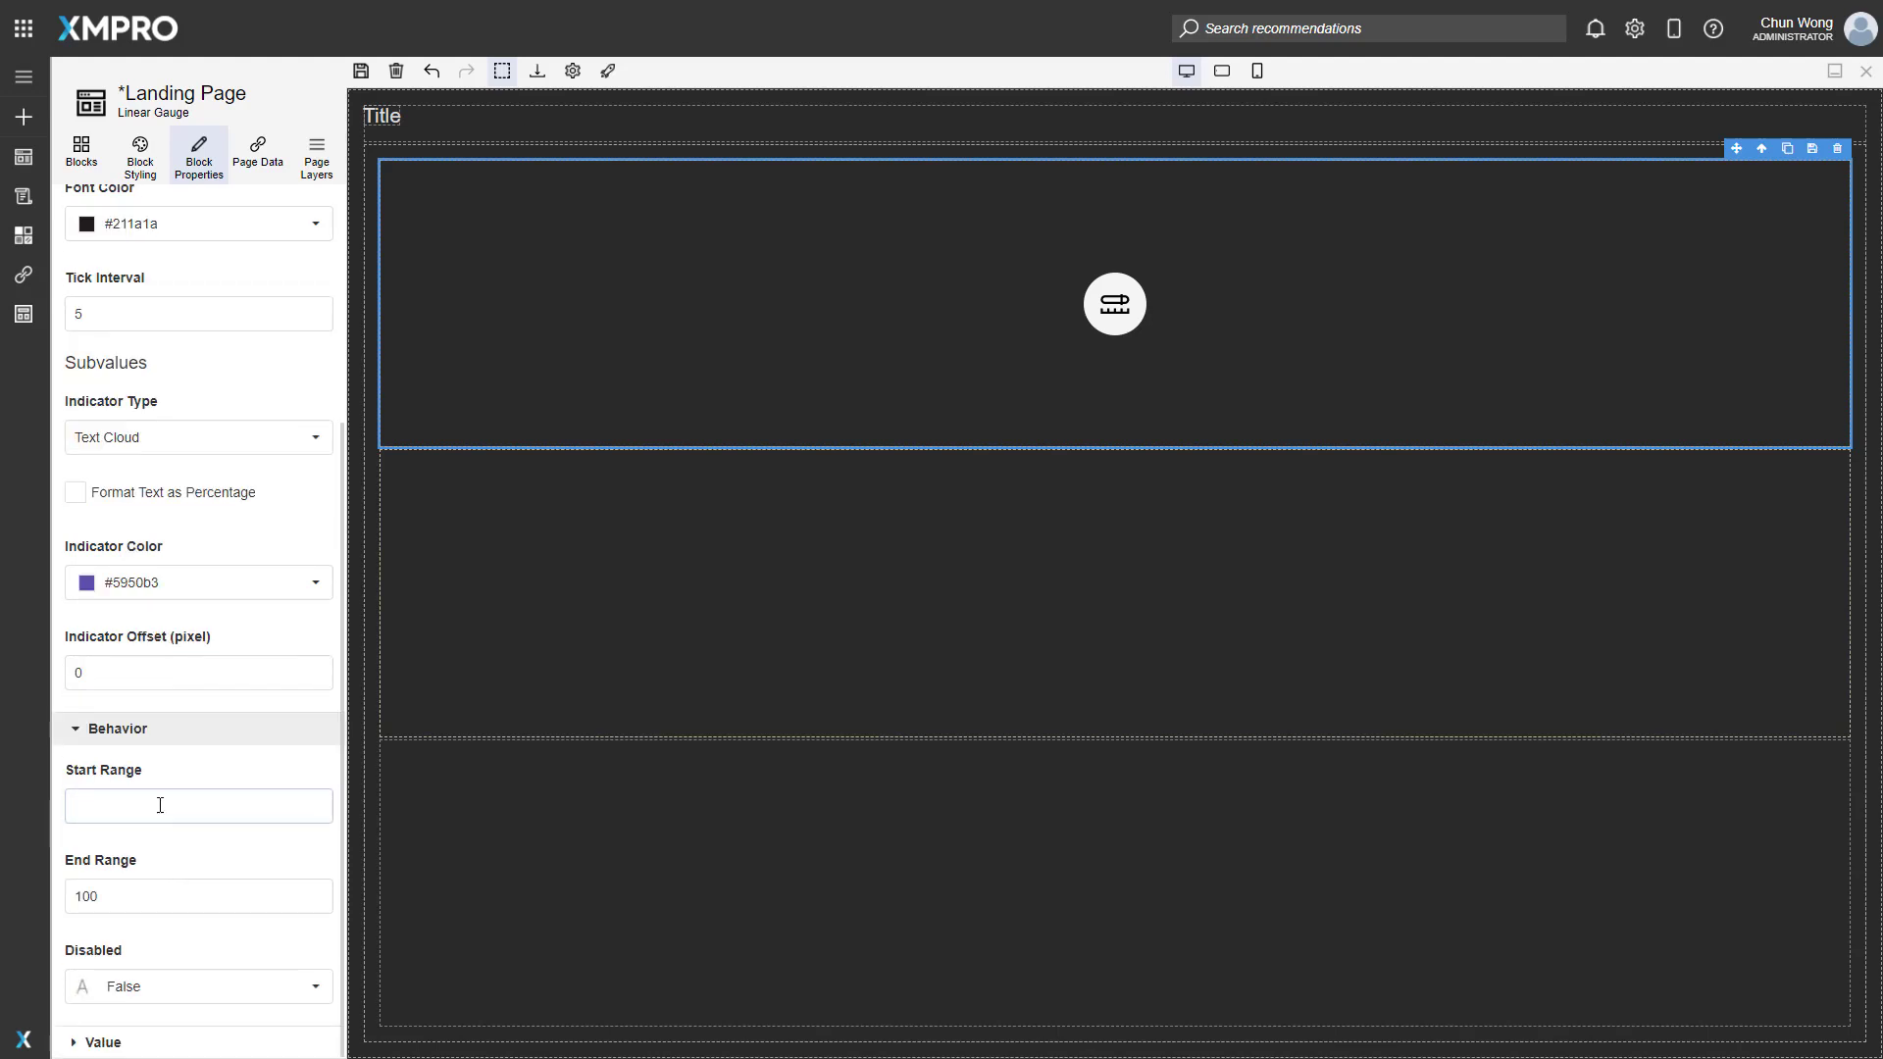
{"action": "left_click", "coordinate": [160, 805]}
{"action": "type", "text": "0"}
{"action": "key", "text": "Tab"}
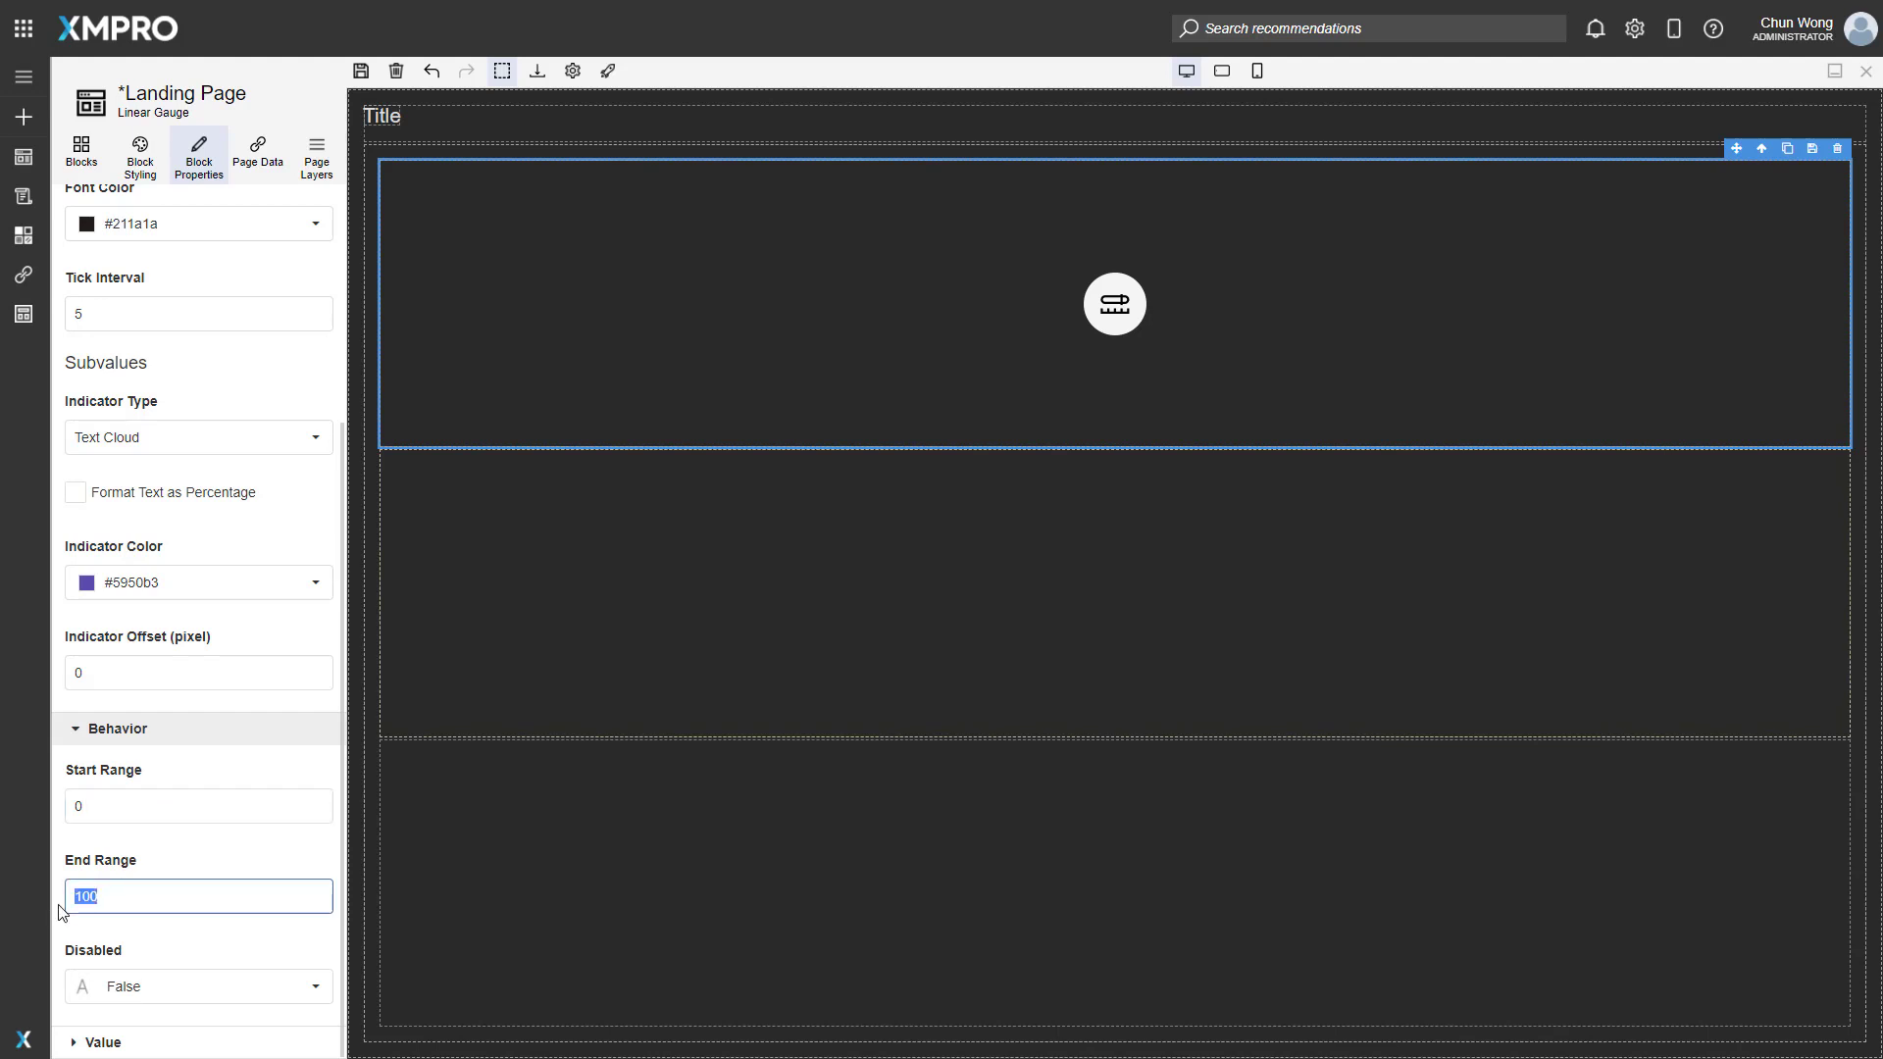
{"action": "type", "text": "60"}
{"action": "left_click", "coordinate": [214, 934]}
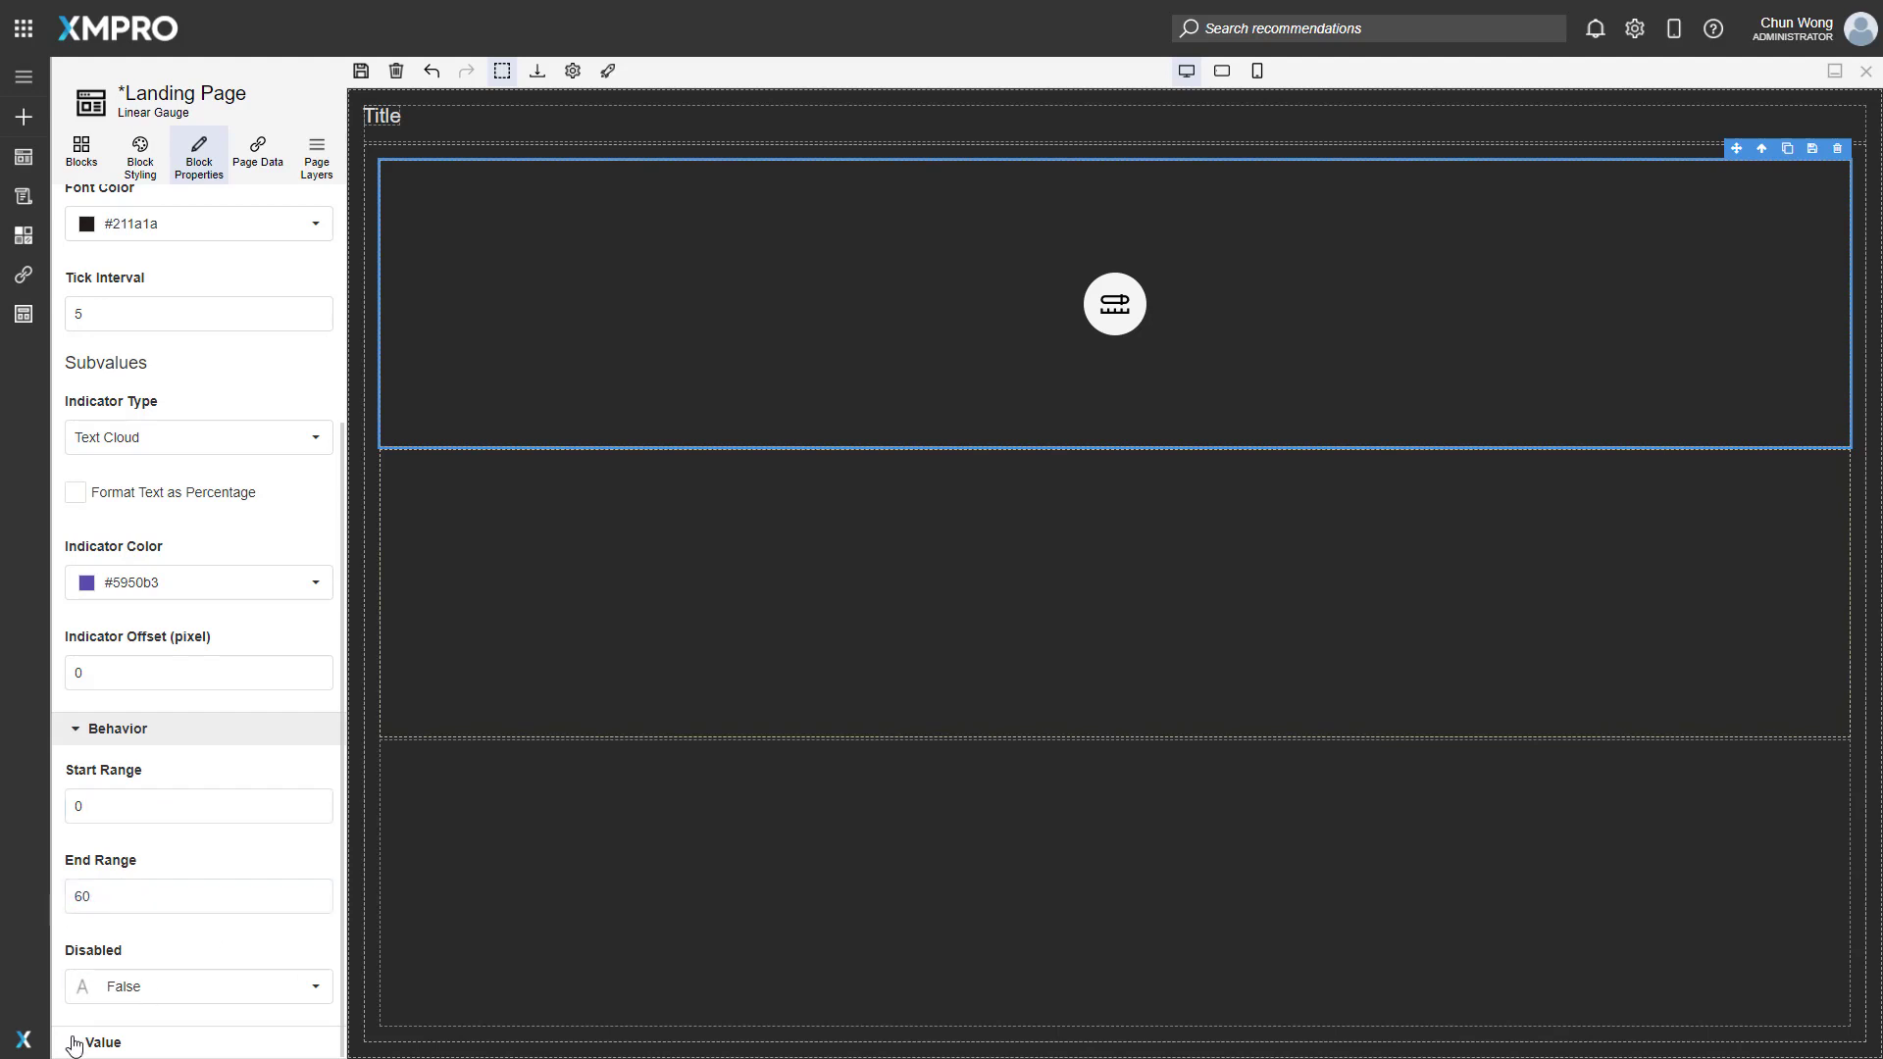
Set the linear gauge's main value to 40.
{"action": "left_click", "coordinate": [72, 1043]}
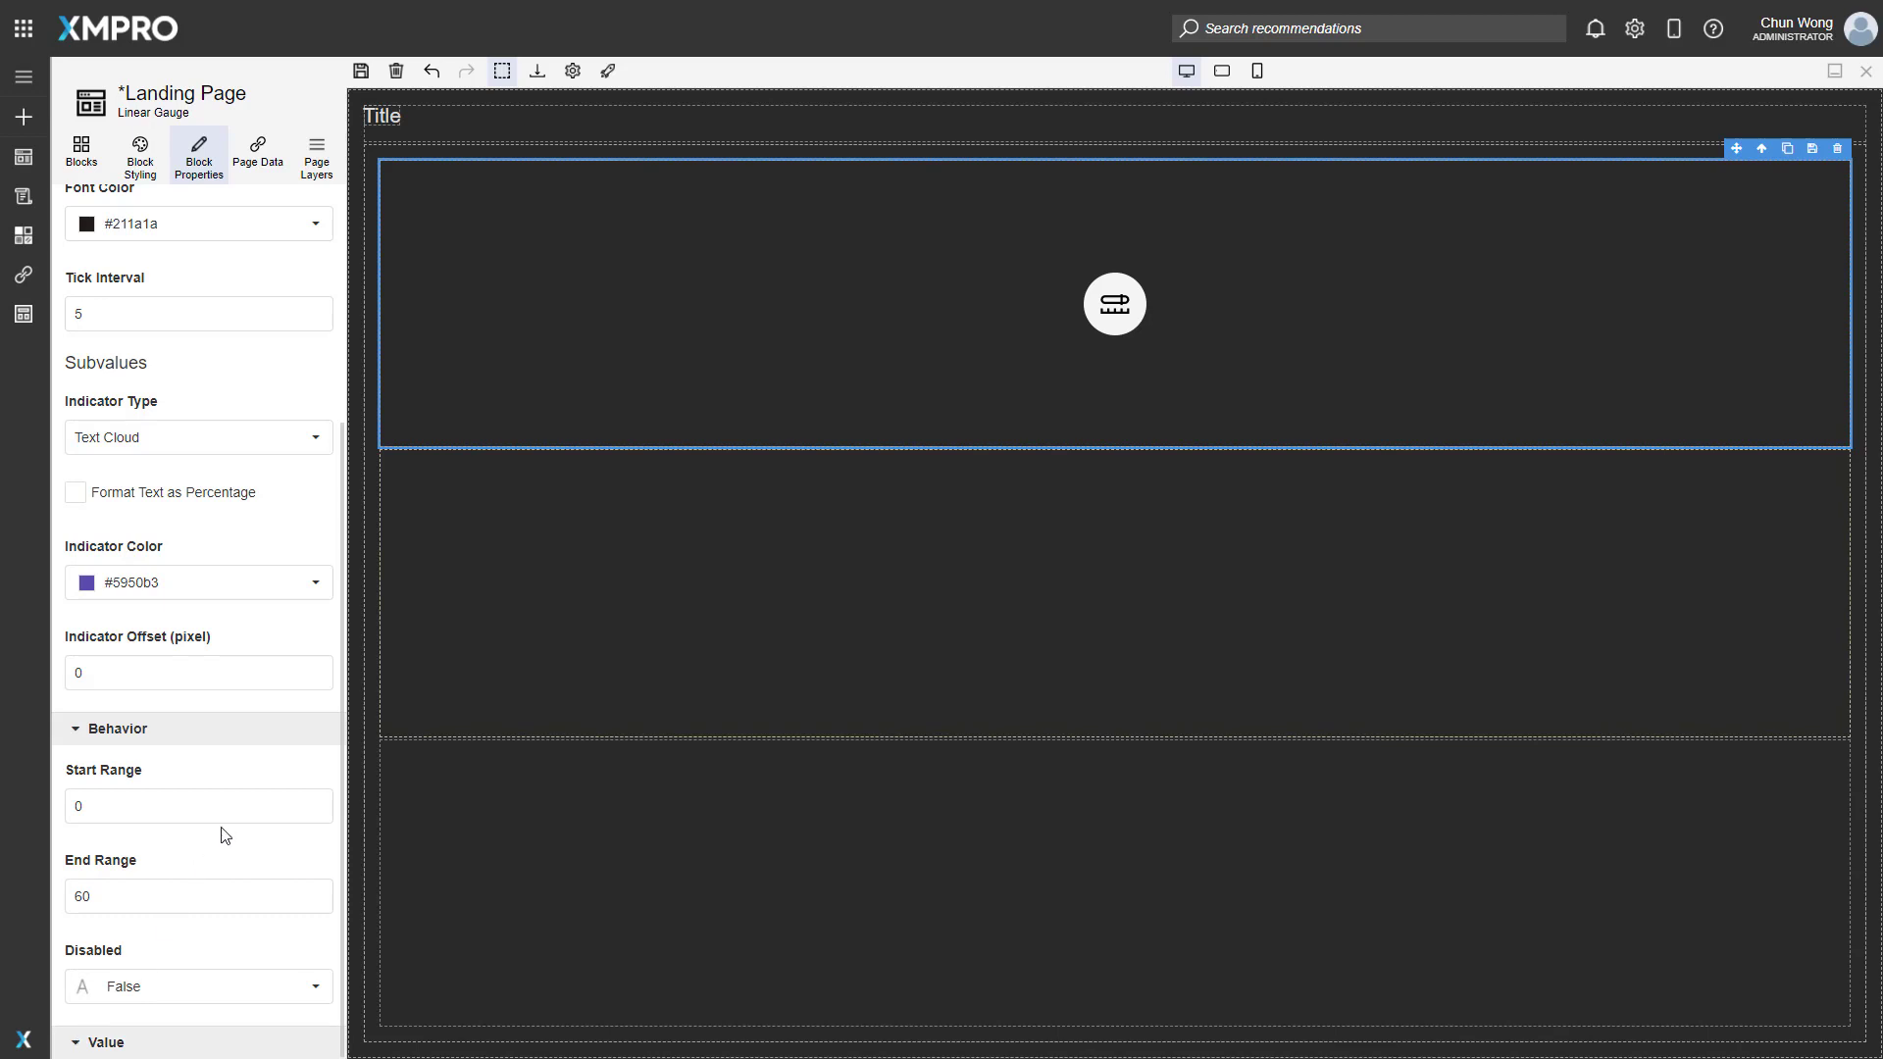
{"action": "scroll", "coordinate": [223, 832], "scroll_direction": "down", "scroll_amount": 3}
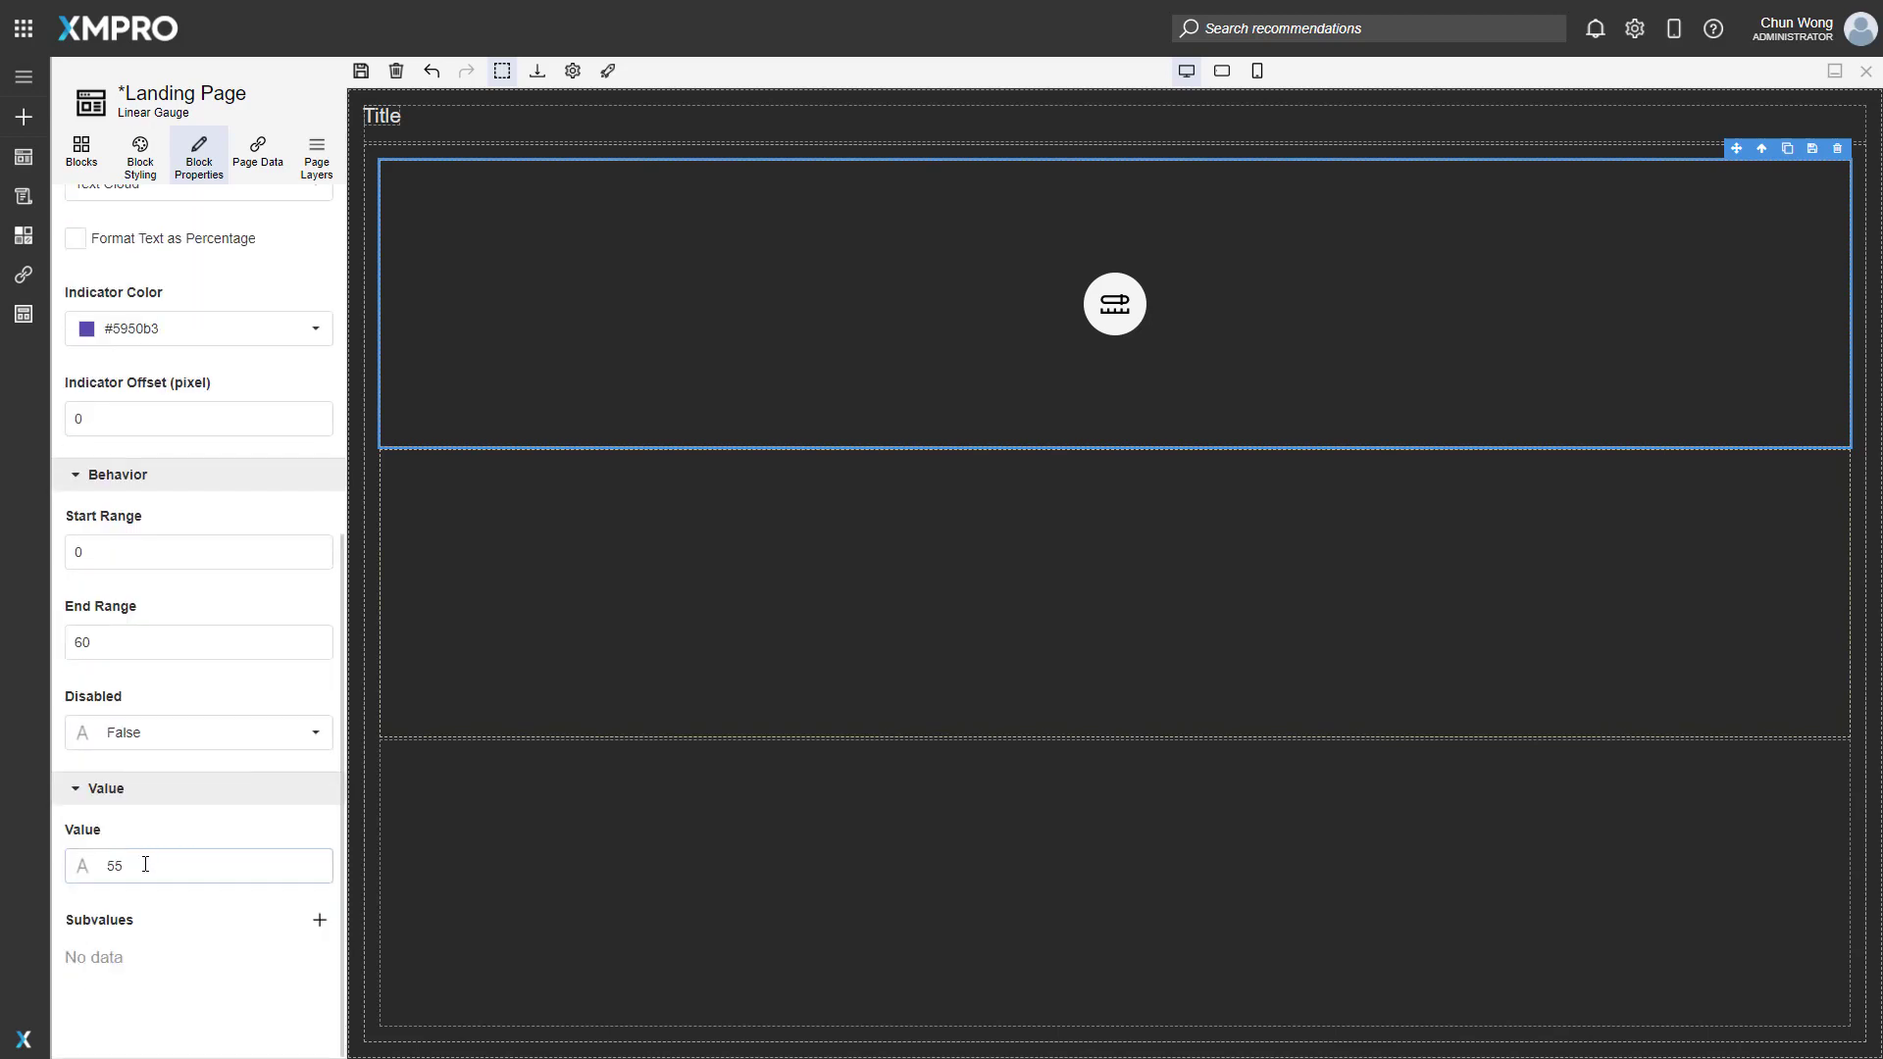
{"action": "double_click", "coordinate": [144, 865]}
{"action": "type", "text": "40"}
Add two subvalues, 10 and 20, to the linear gauge.
{"action": "left_click", "coordinate": [319, 922]}
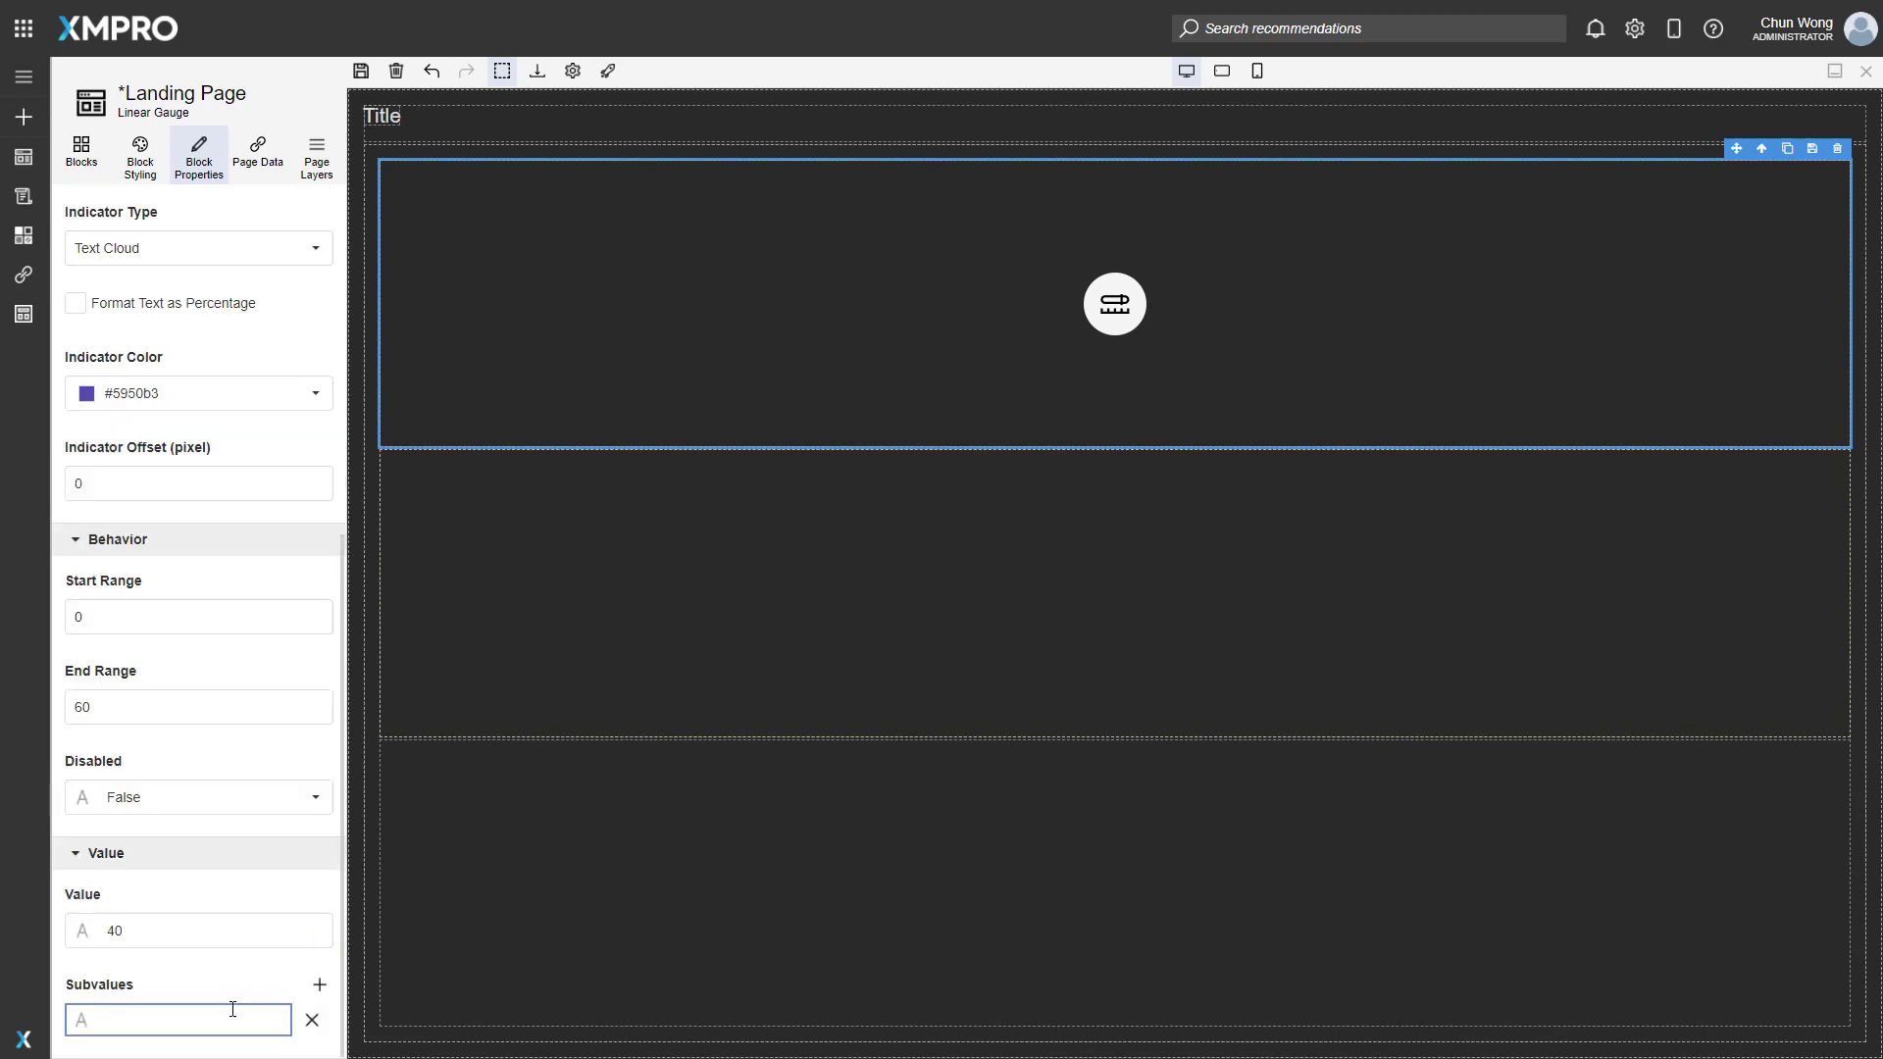
{"action": "type", "text": "50"}
{"action": "left_click", "coordinate": [320, 986]}
{"action": "type", "text": "20"}
{"action": "left_click", "coordinate": [179, 969]}
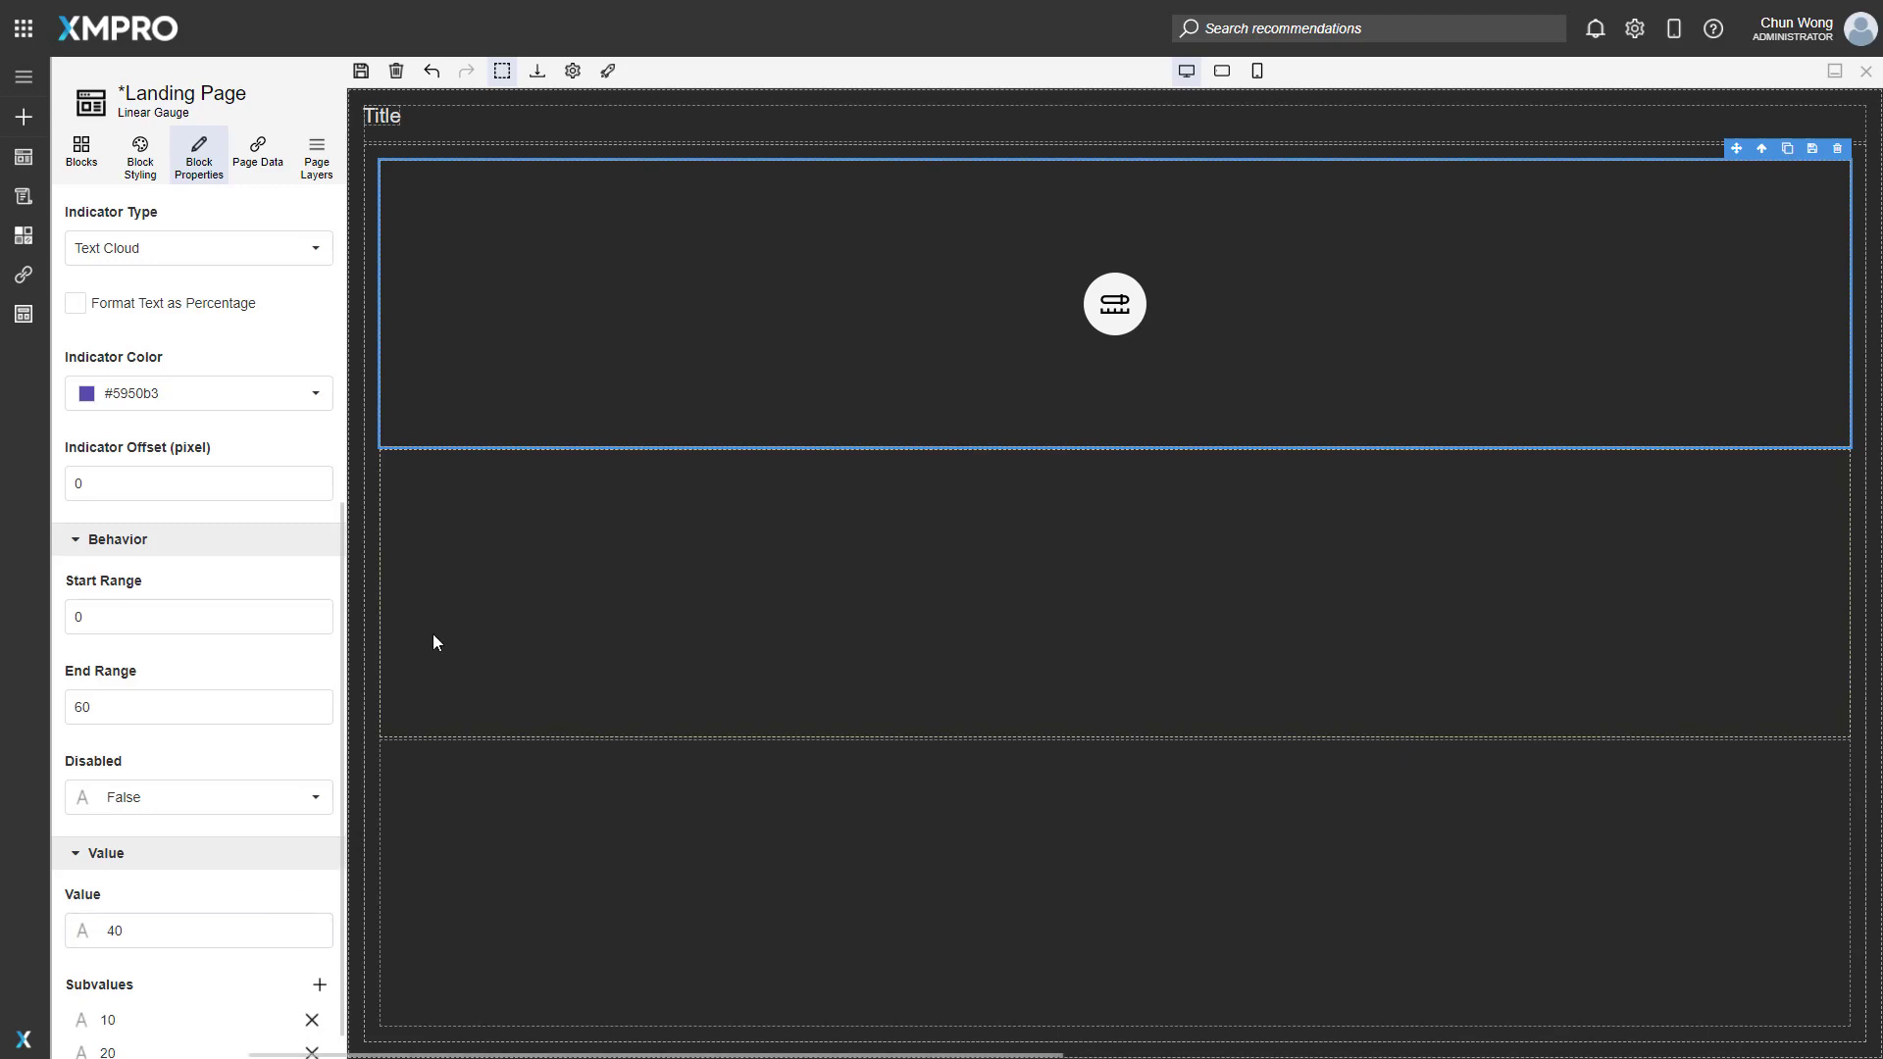
Save the configured vertical gauge, launch the page to check it, and go back to editing.
{"action": "left_click", "coordinate": [361, 72]}
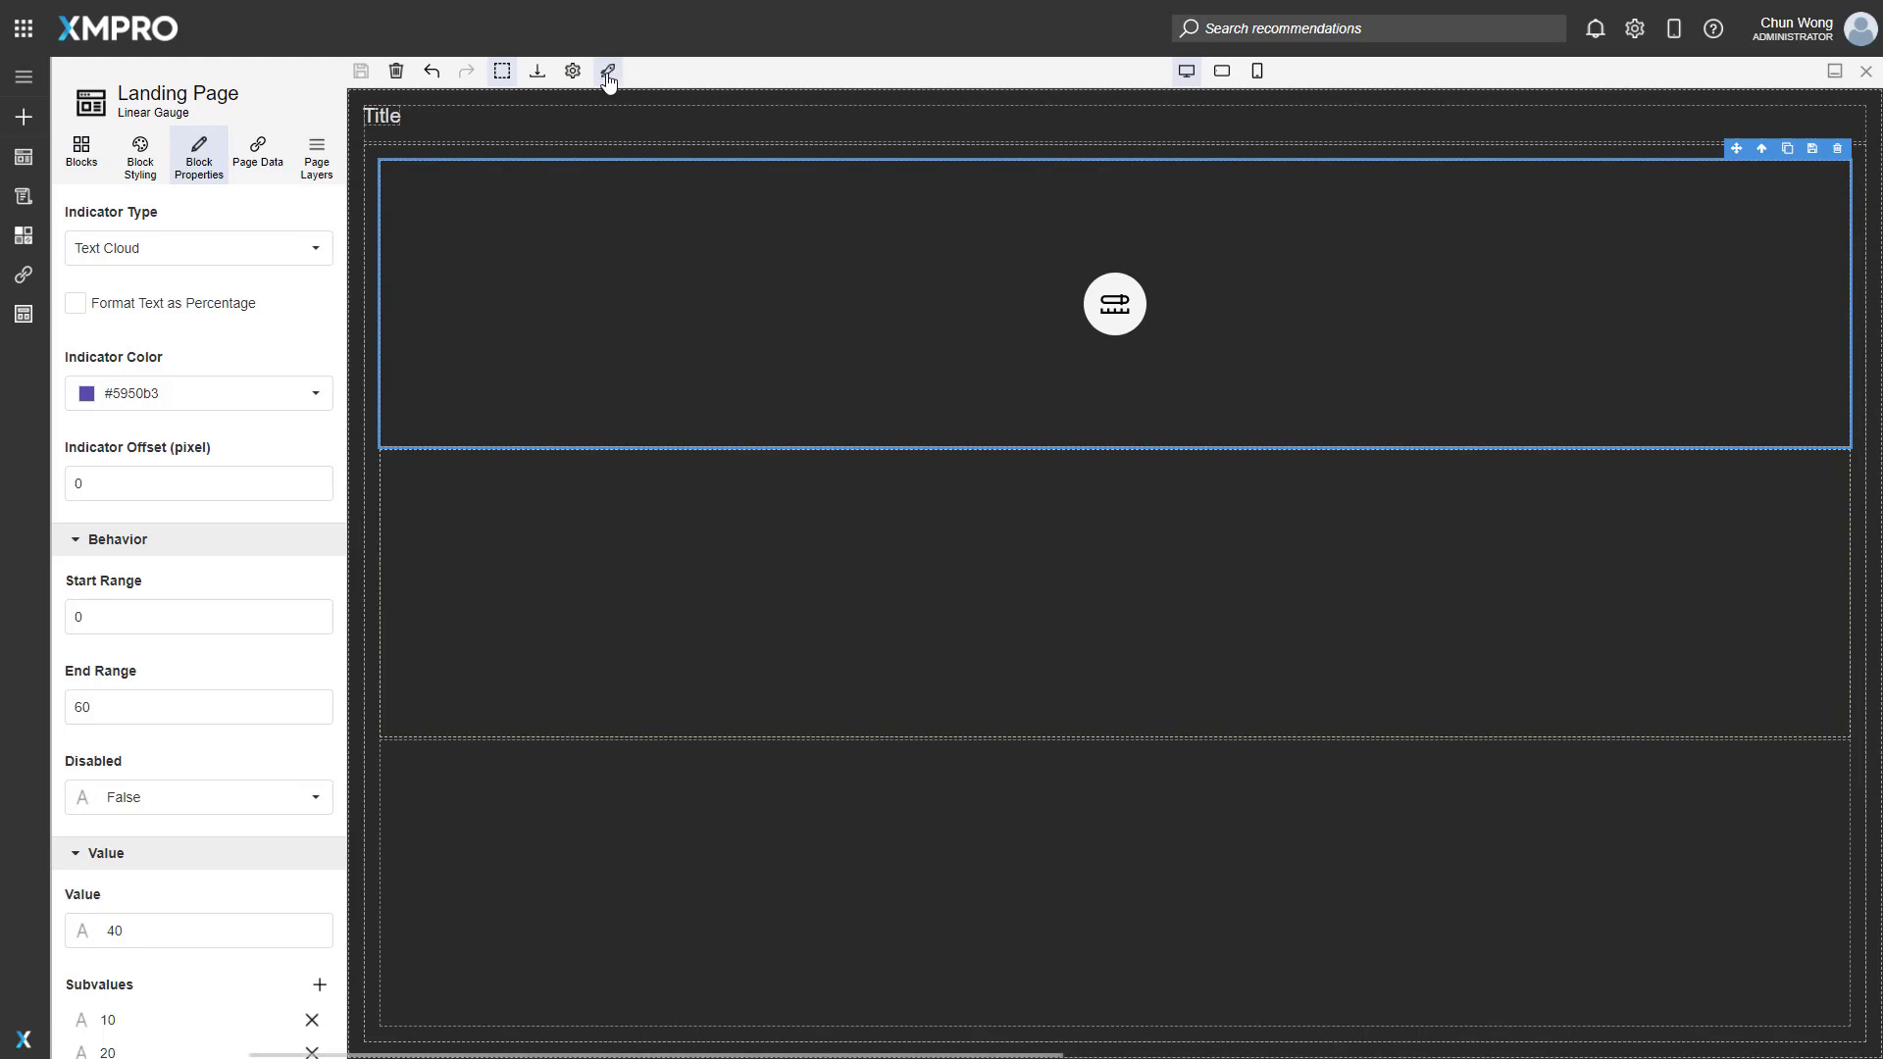
{"action": "left_click", "coordinate": [608, 72]}
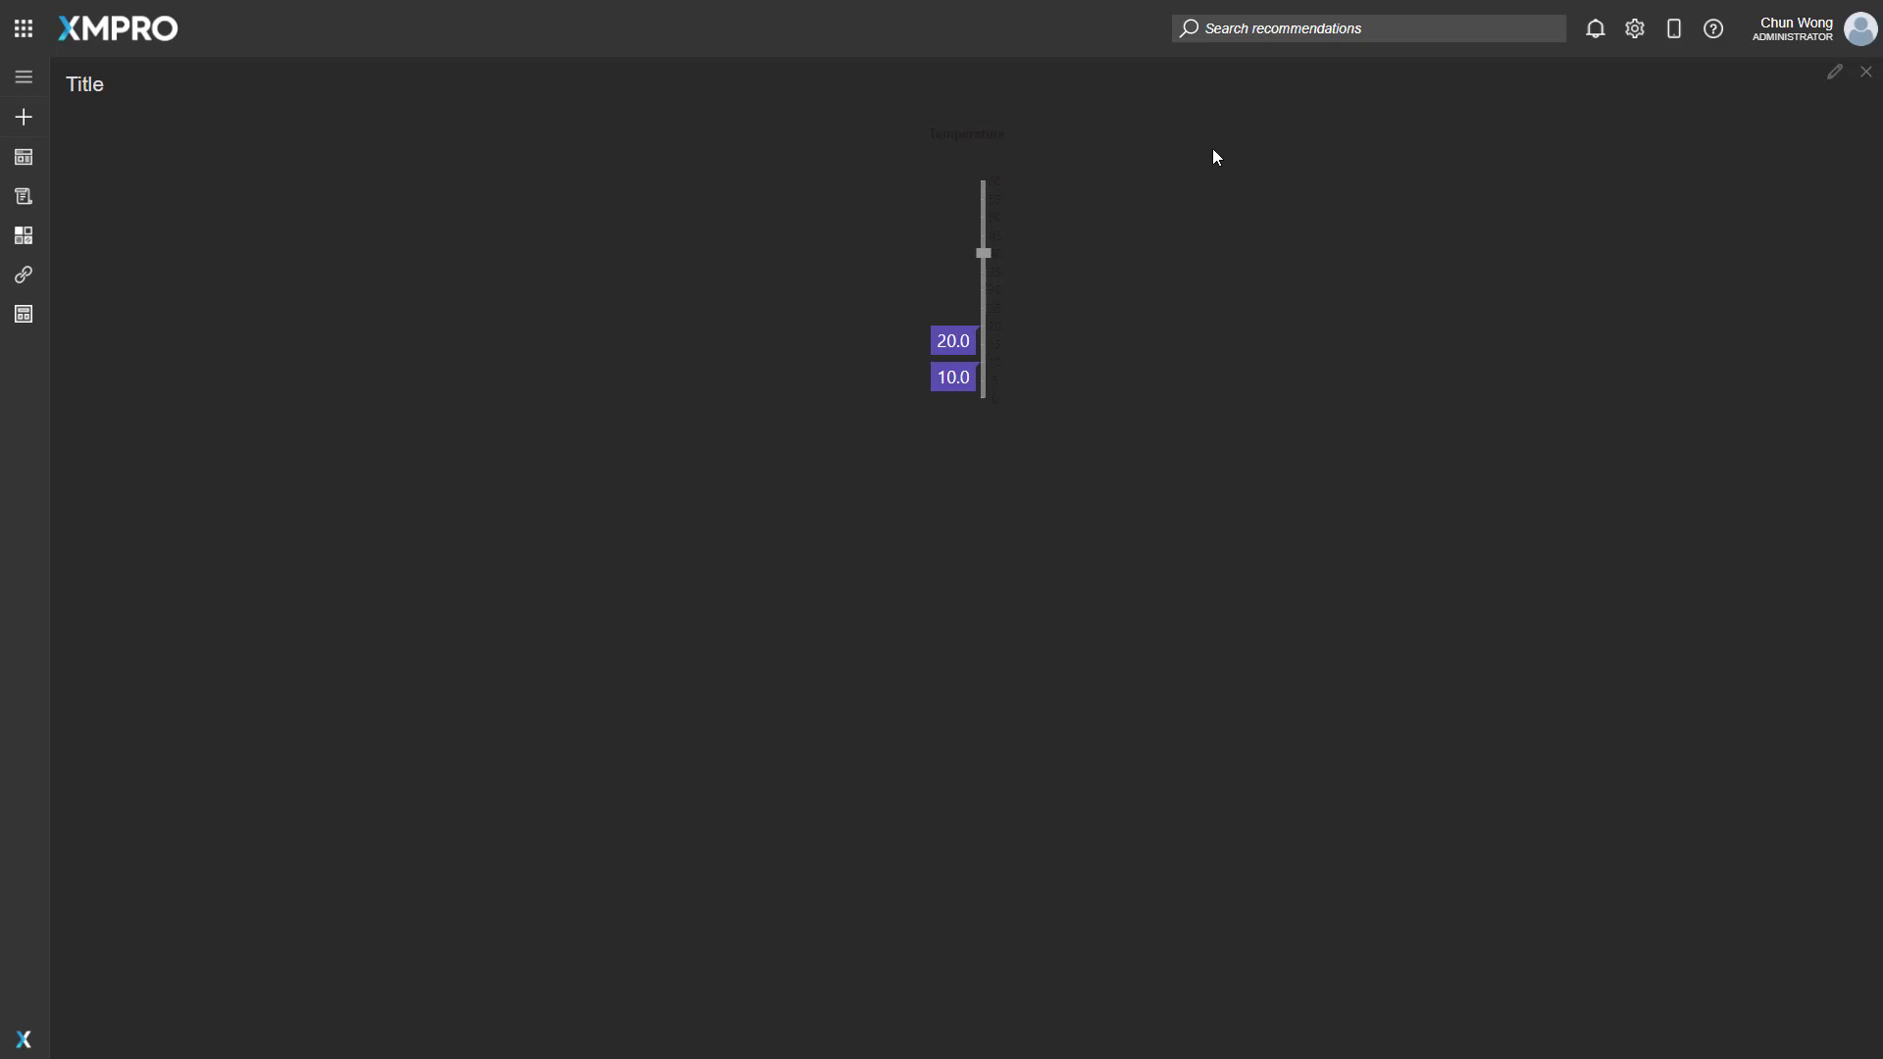
{"action": "left_click", "coordinate": [1839, 82]}
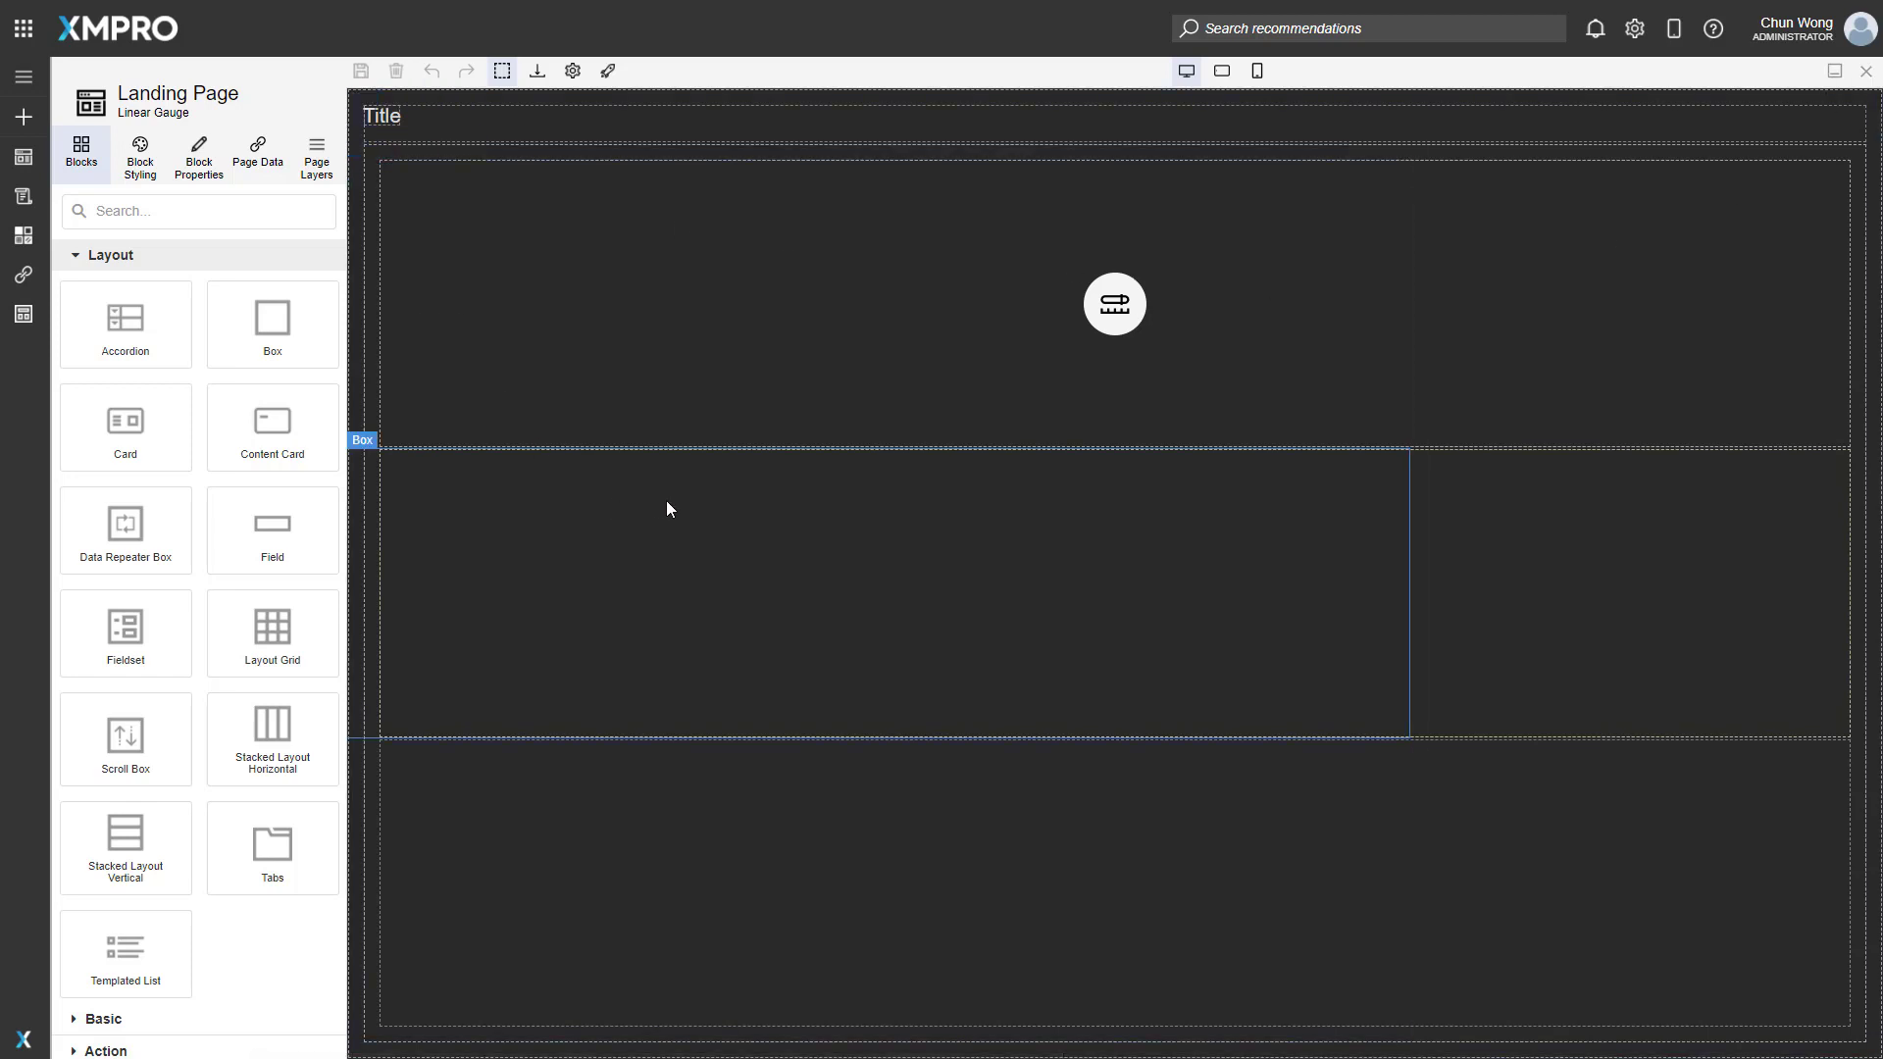
Select the empty middle box and show its data source settings.
{"action": "left_click", "coordinate": [746, 567]}
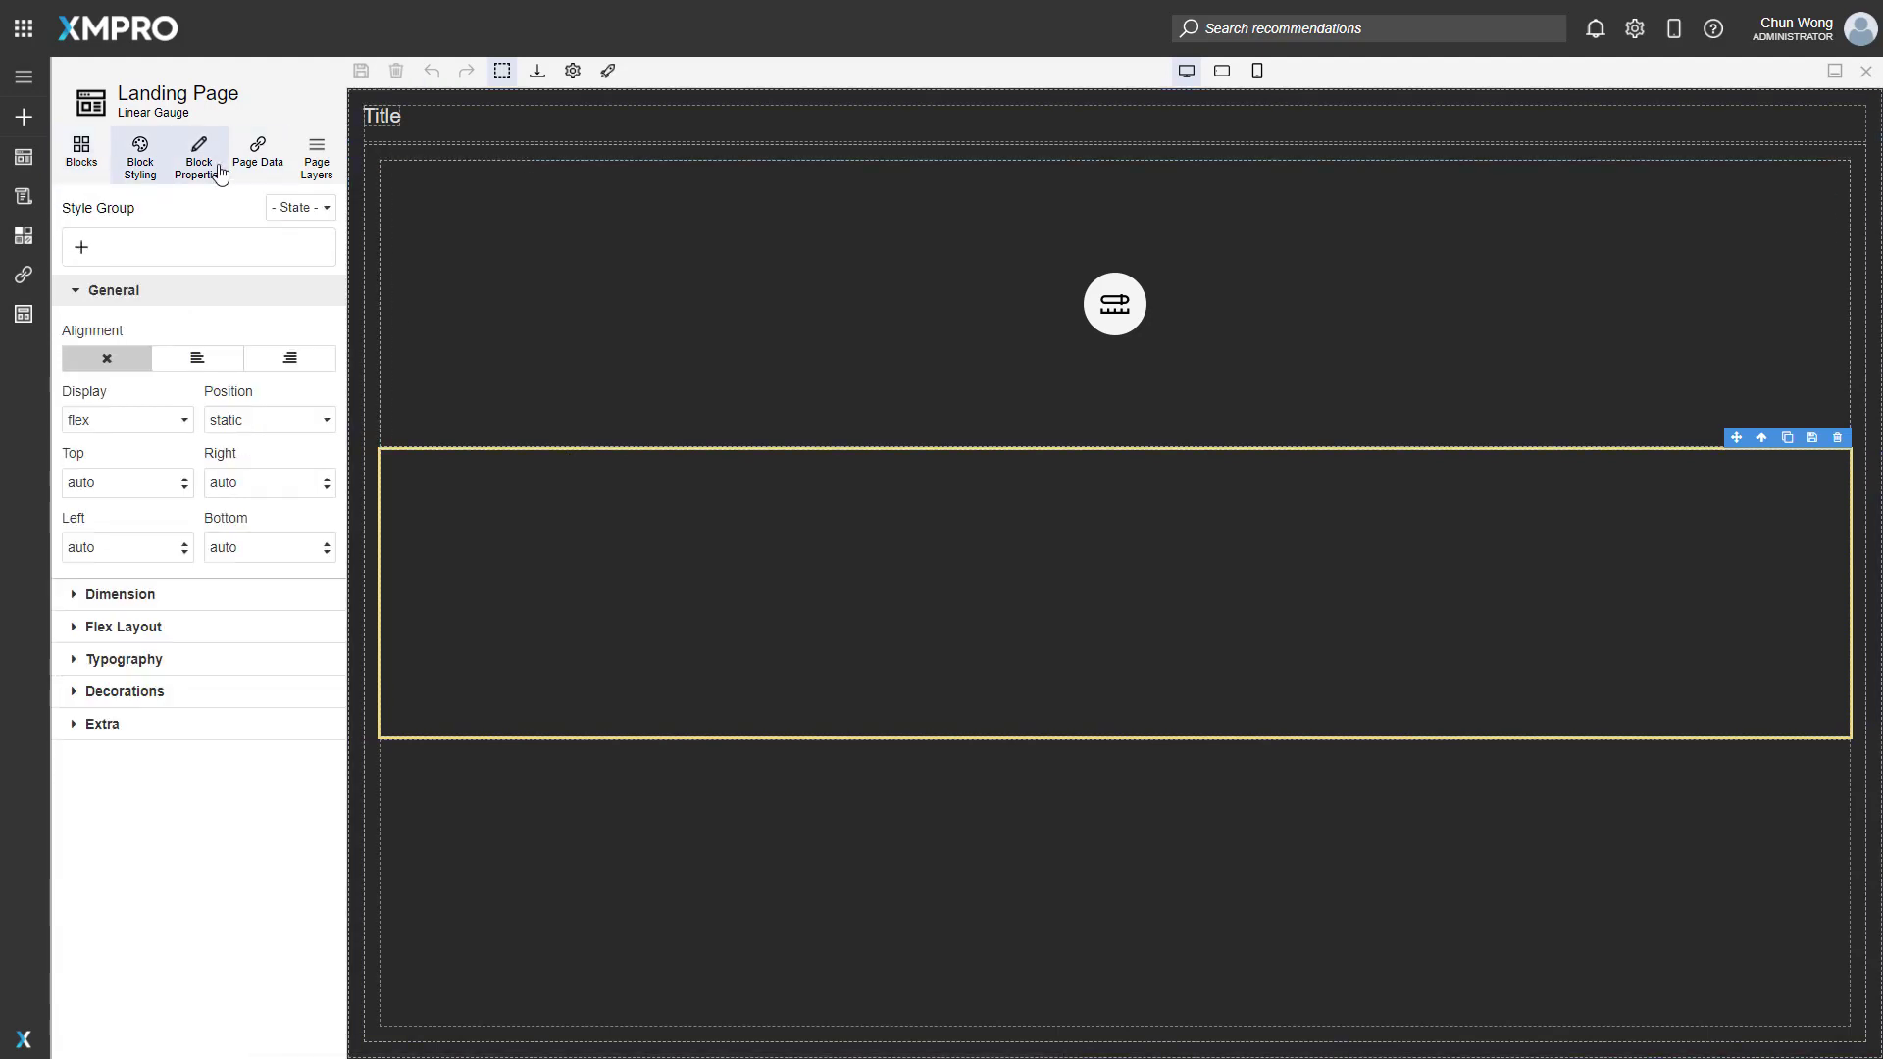
{"action": "left_click", "coordinate": [218, 171]}
{"action": "left_click", "coordinate": [80, 236]}
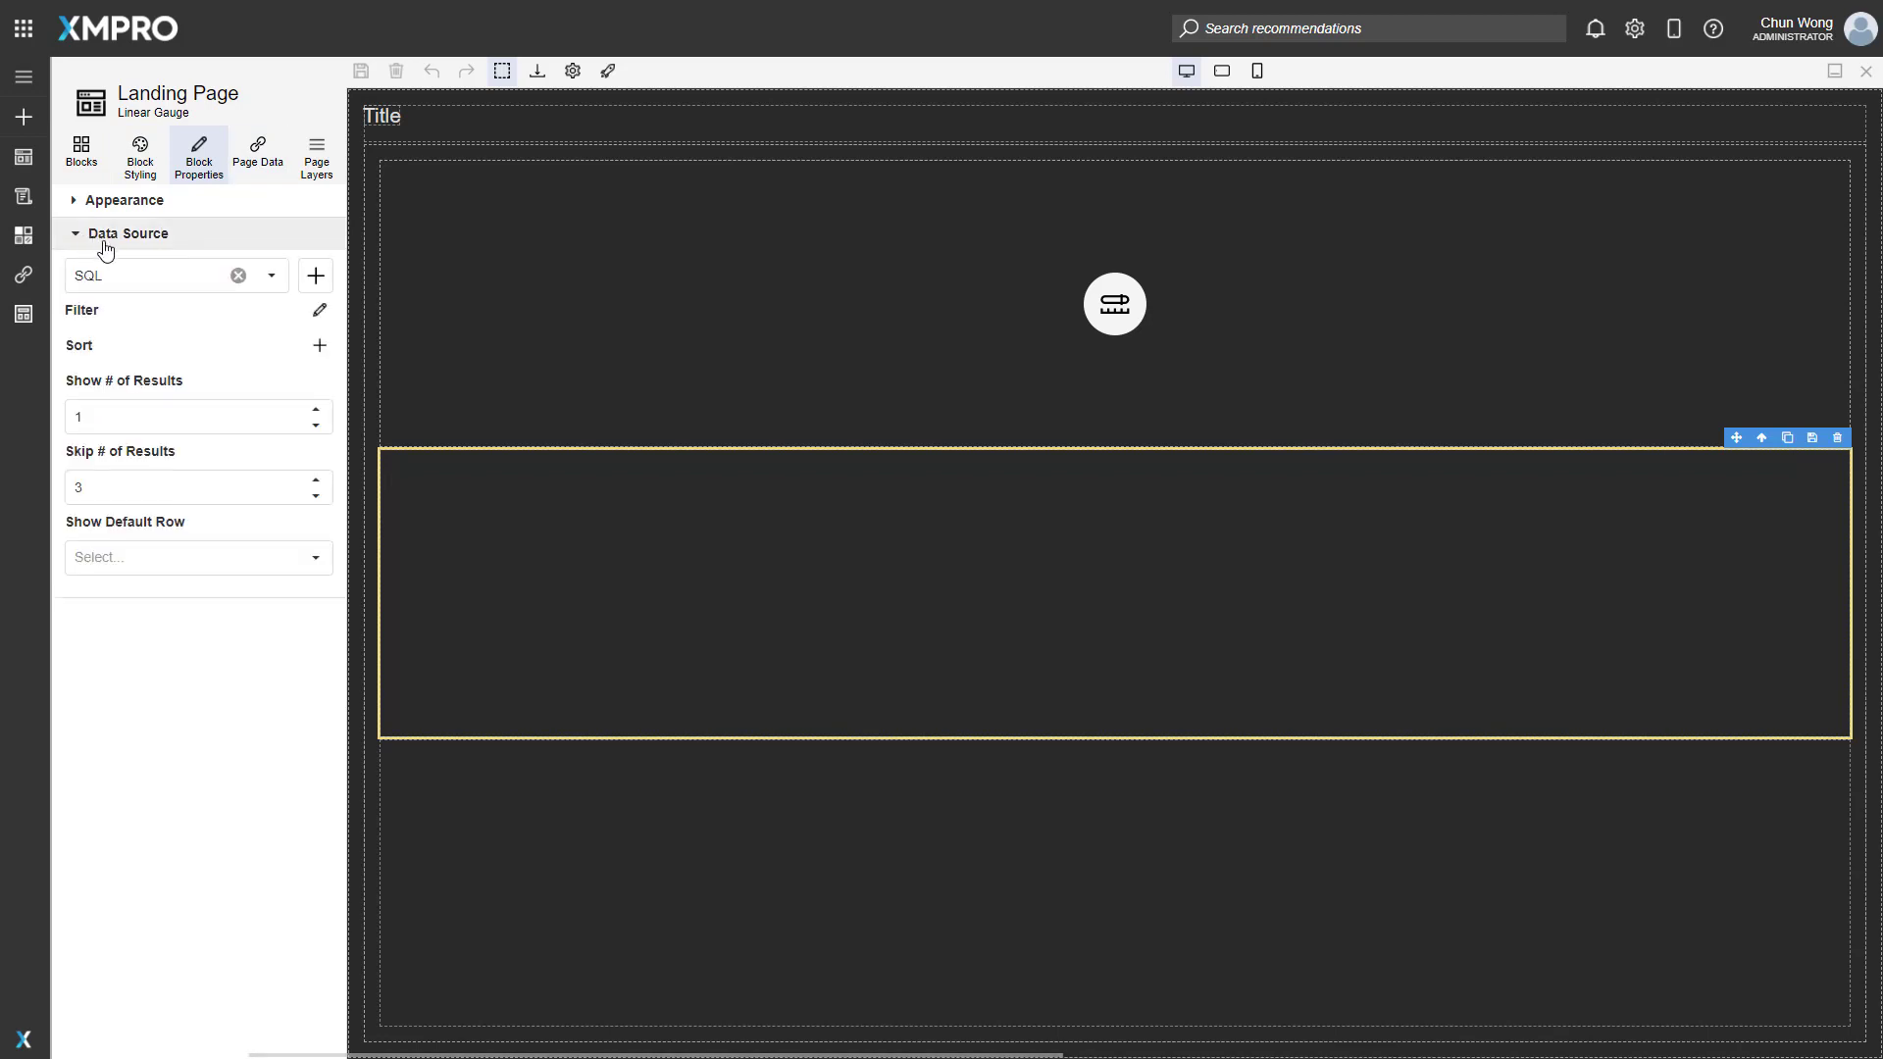
Find the Linear Gauge block and place one inside the empty middle box that has the SQL data source.
{"action": "left_click", "coordinate": [82, 152]}
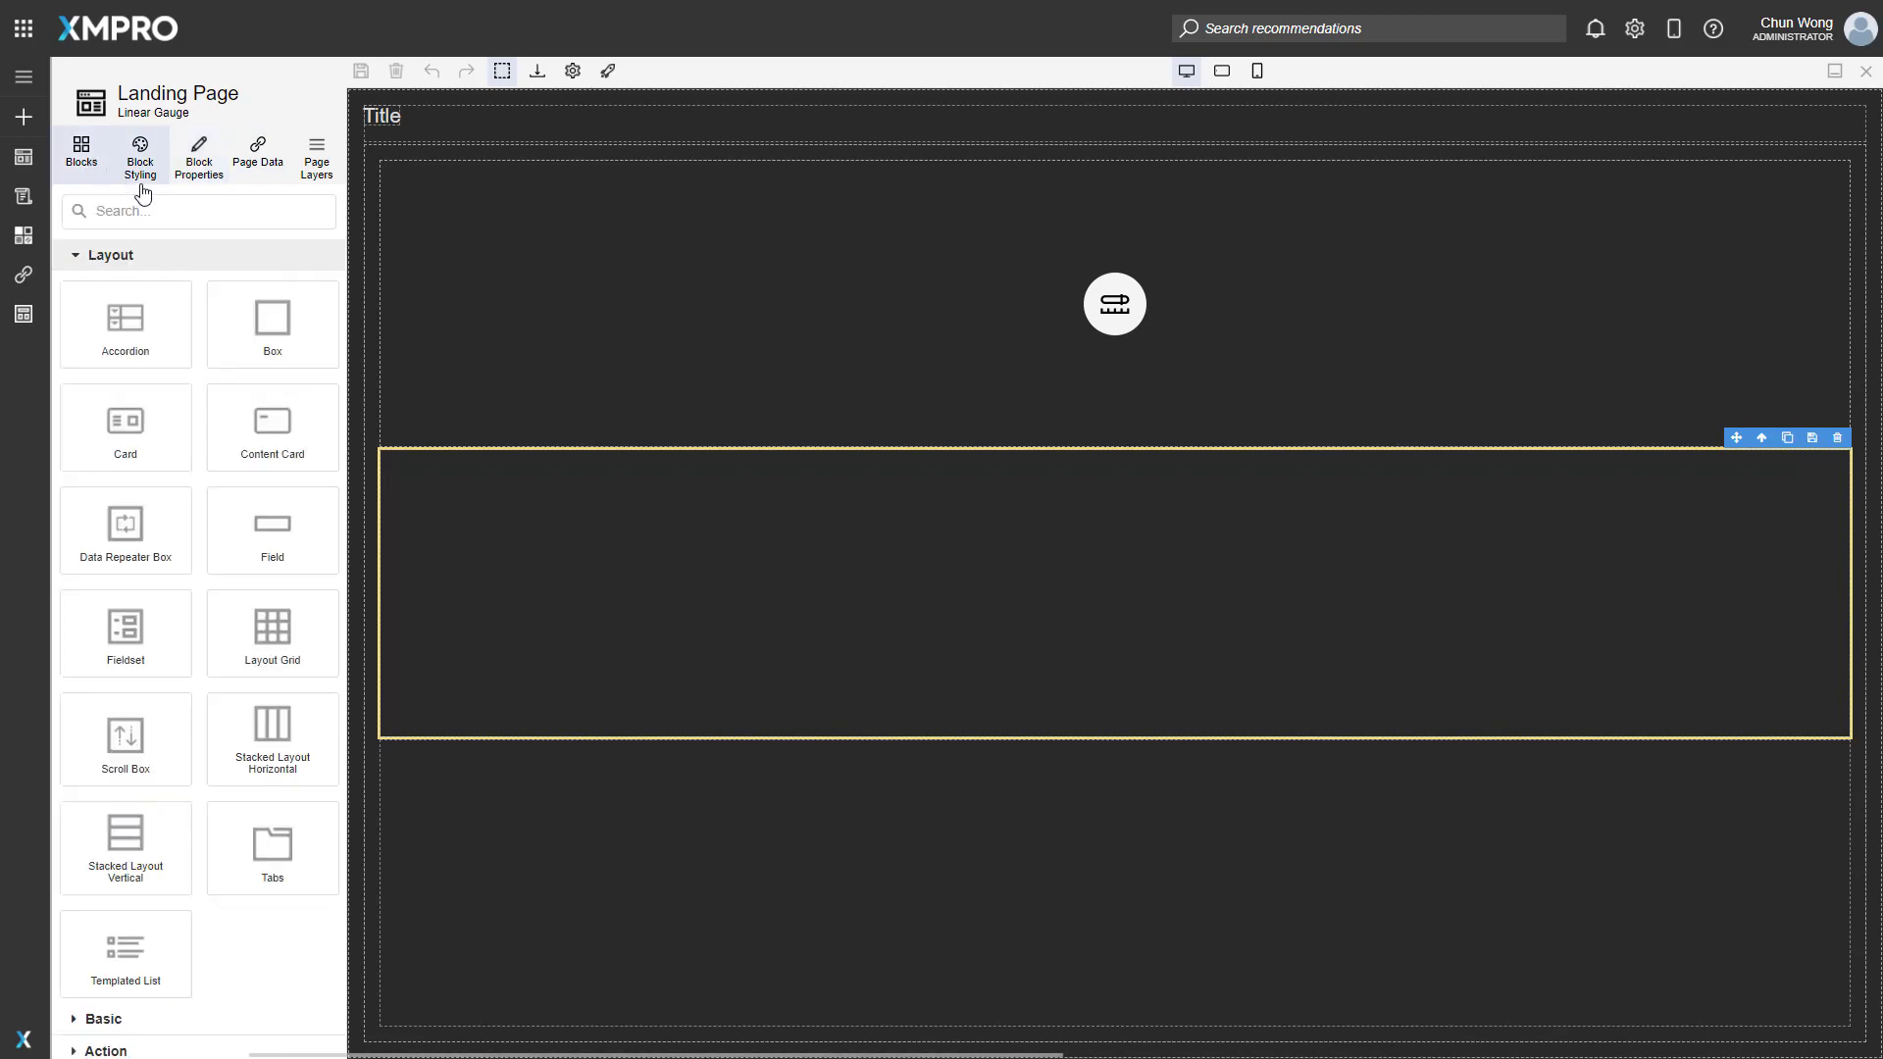
{"action": "type", "text": "linear"}
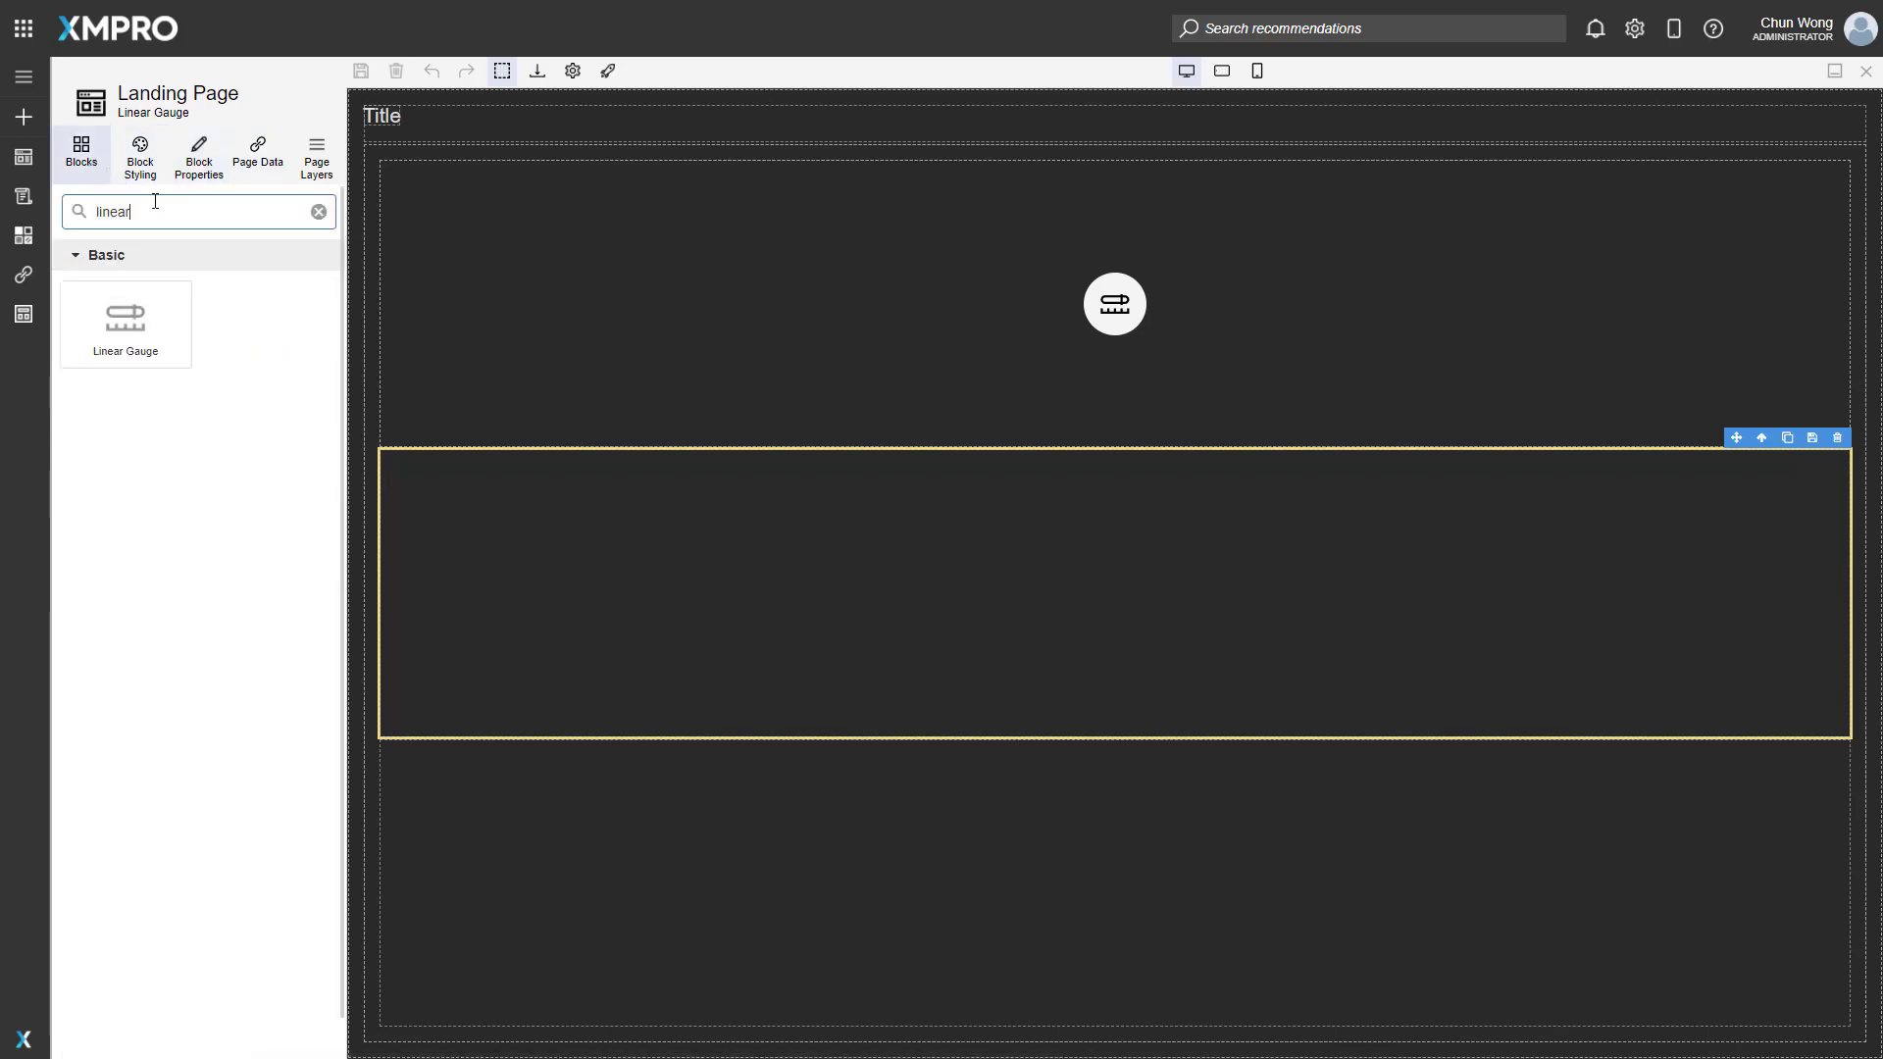
{"action": "left_click_drag", "start_coordinate": [141, 294], "coordinate": [677, 553]}
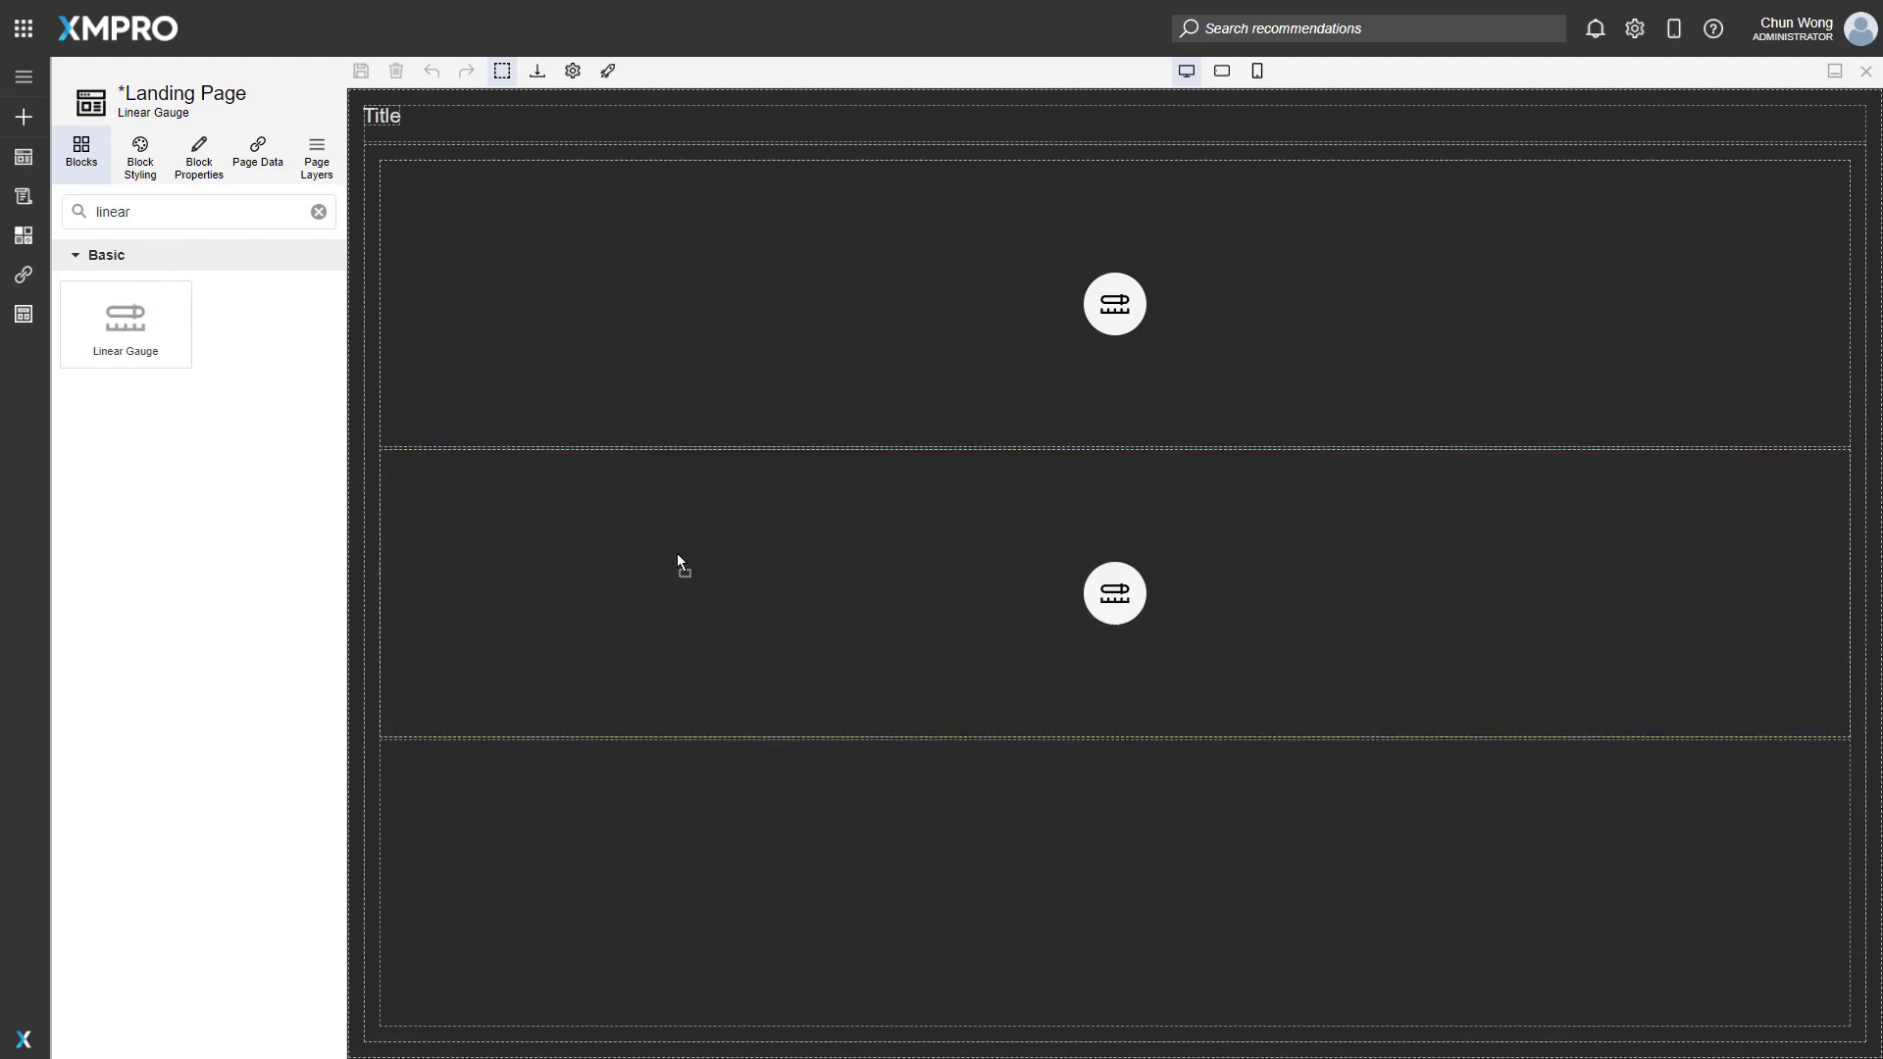
Make the middle linear gauge's main value dynamic and bind it to the S1 field of the data source.
{"action": "left_click", "coordinate": [746, 553]}
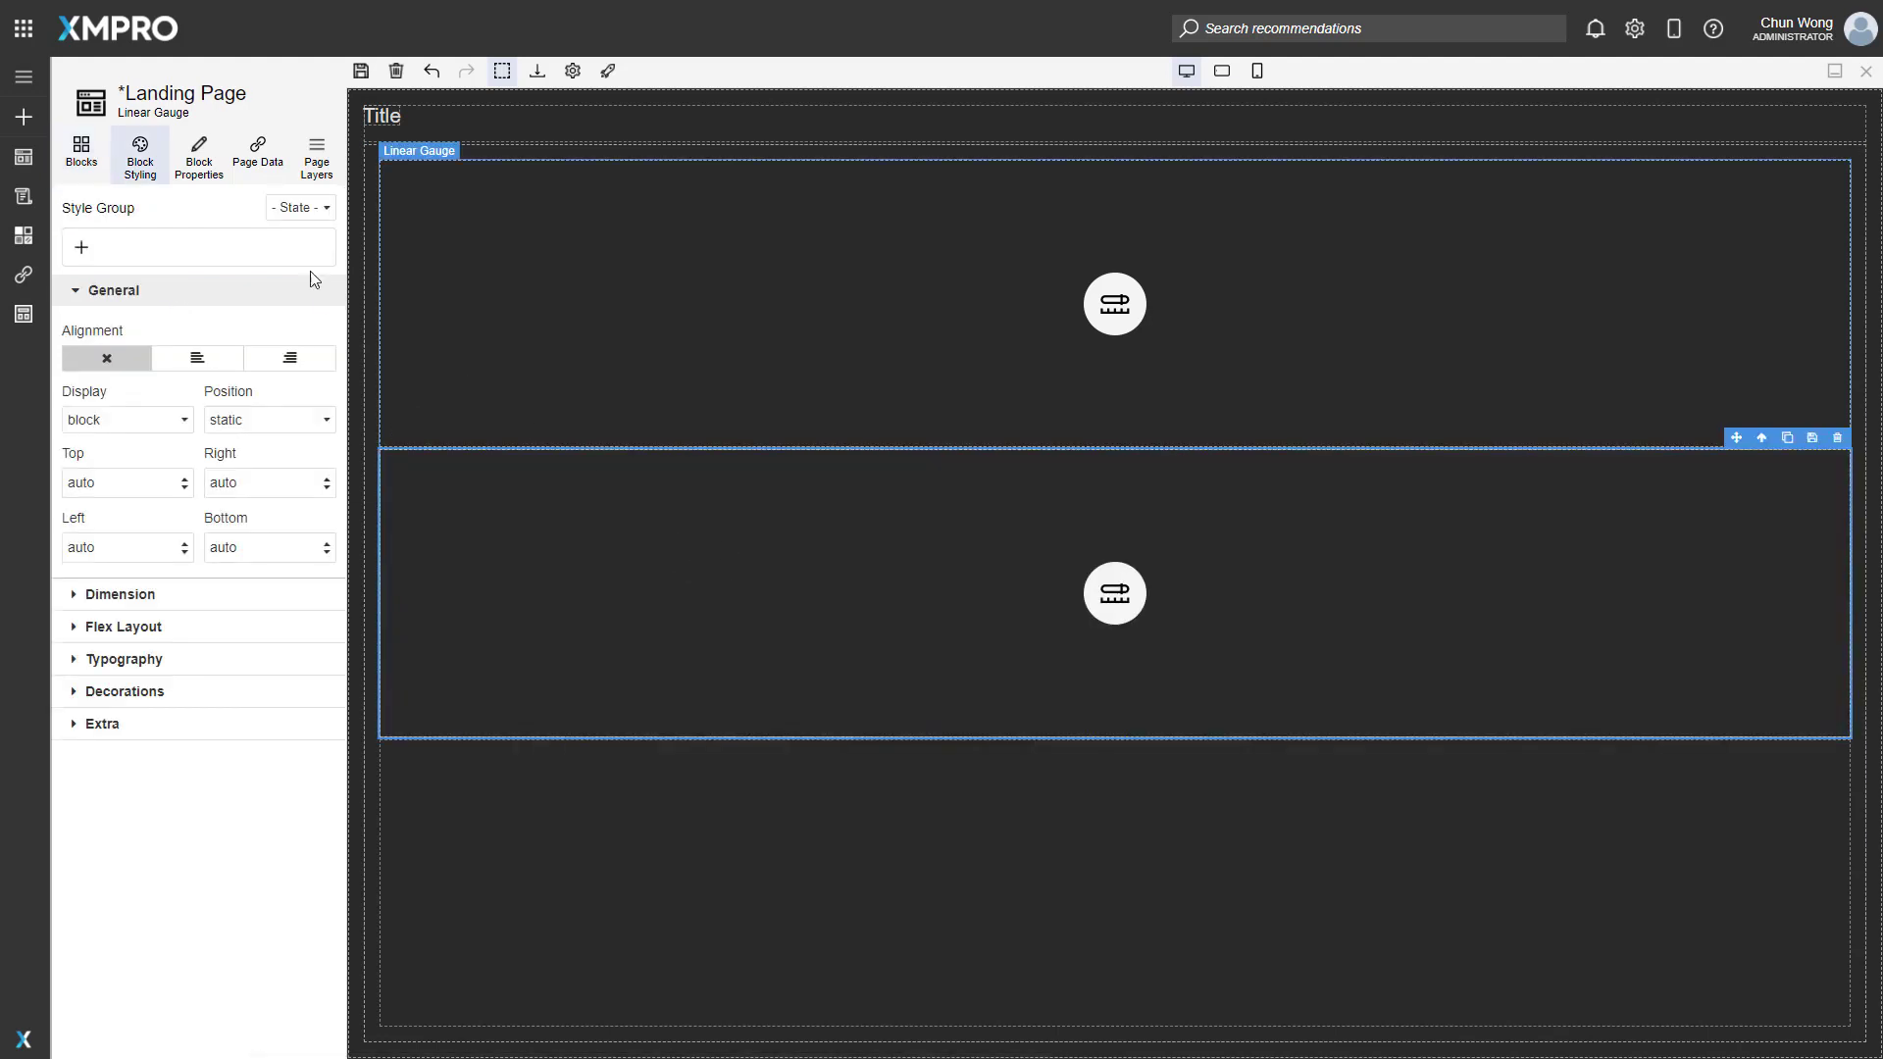
{"action": "left_click", "coordinate": [199, 155]}
{"action": "left_click", "coordinate": [77, 266]}
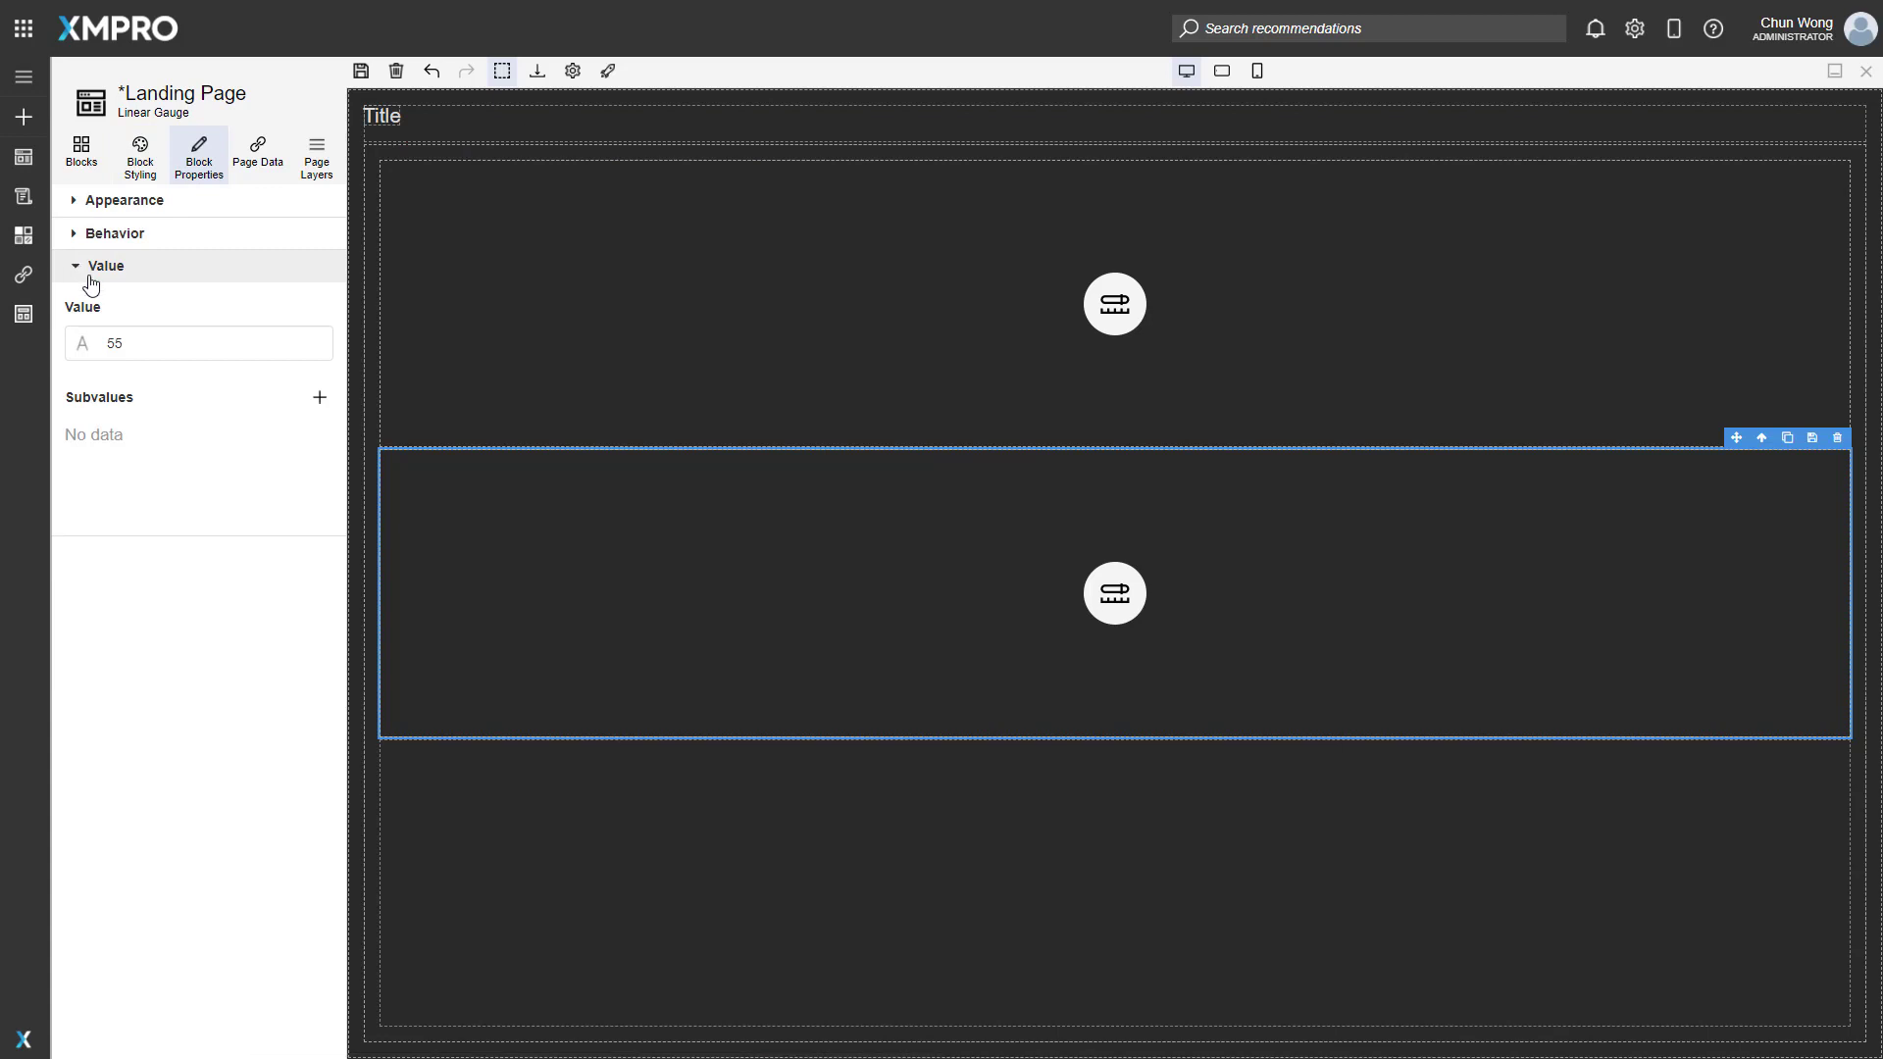
{"action": "left_click", "coordinate": [94, 345]}
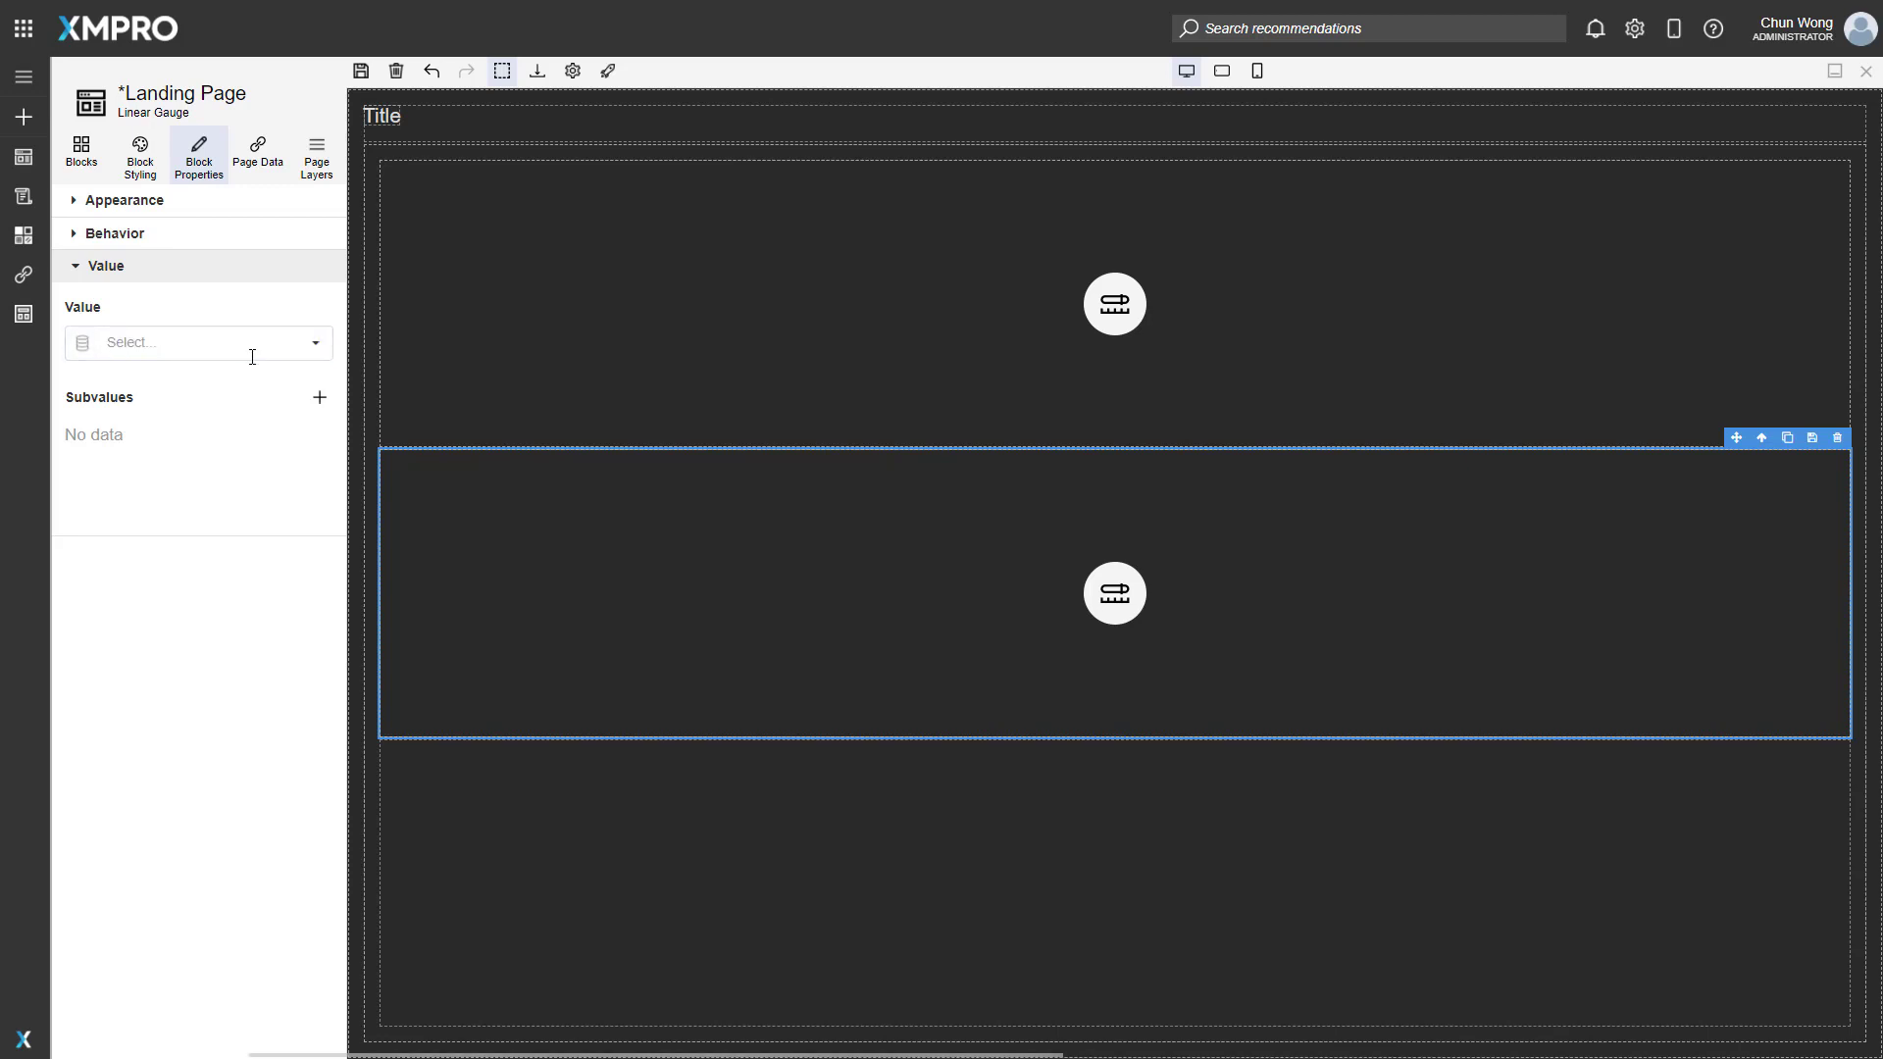
{"action": "left_click", "coordinate": [316, 345]}
{"action": "left_click", "coordinate": [315, 343]}
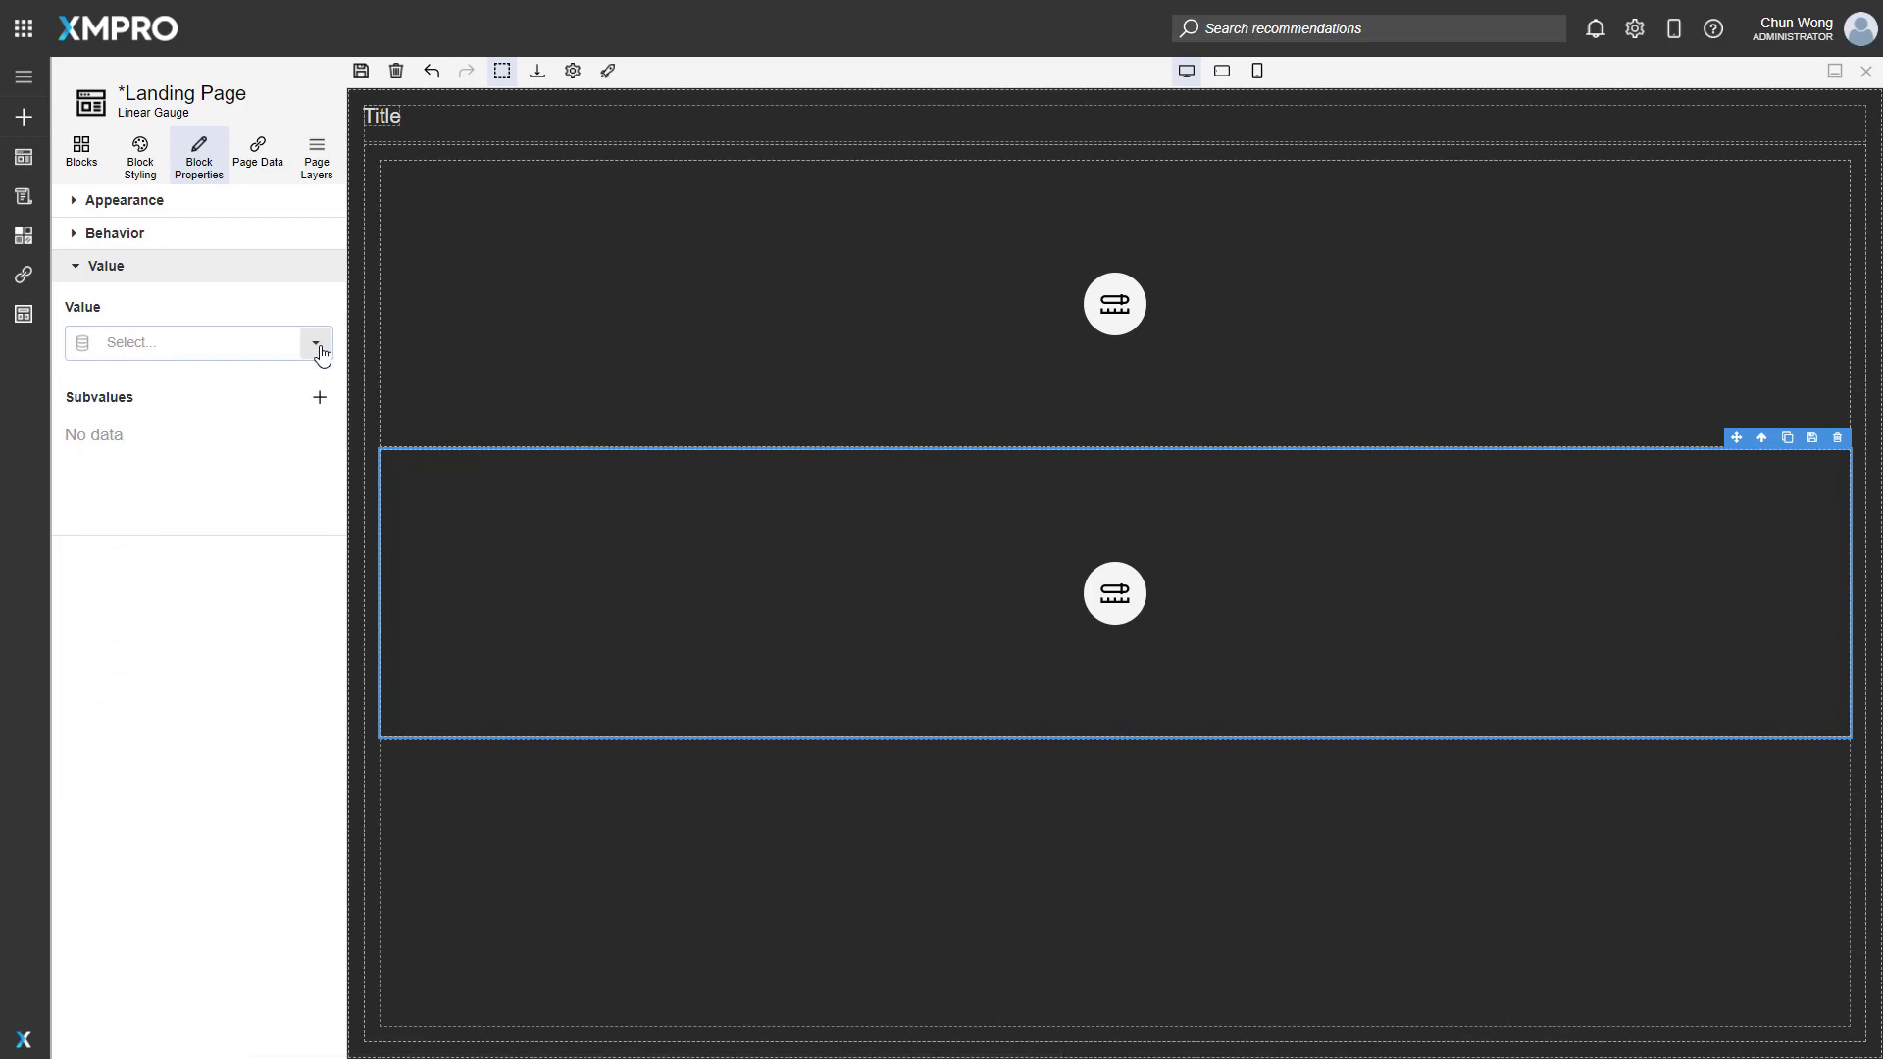
{"action": "left_click", "coordinate": [316, 346]}
{"action": "left_click", "coordinate": [150, 562]}
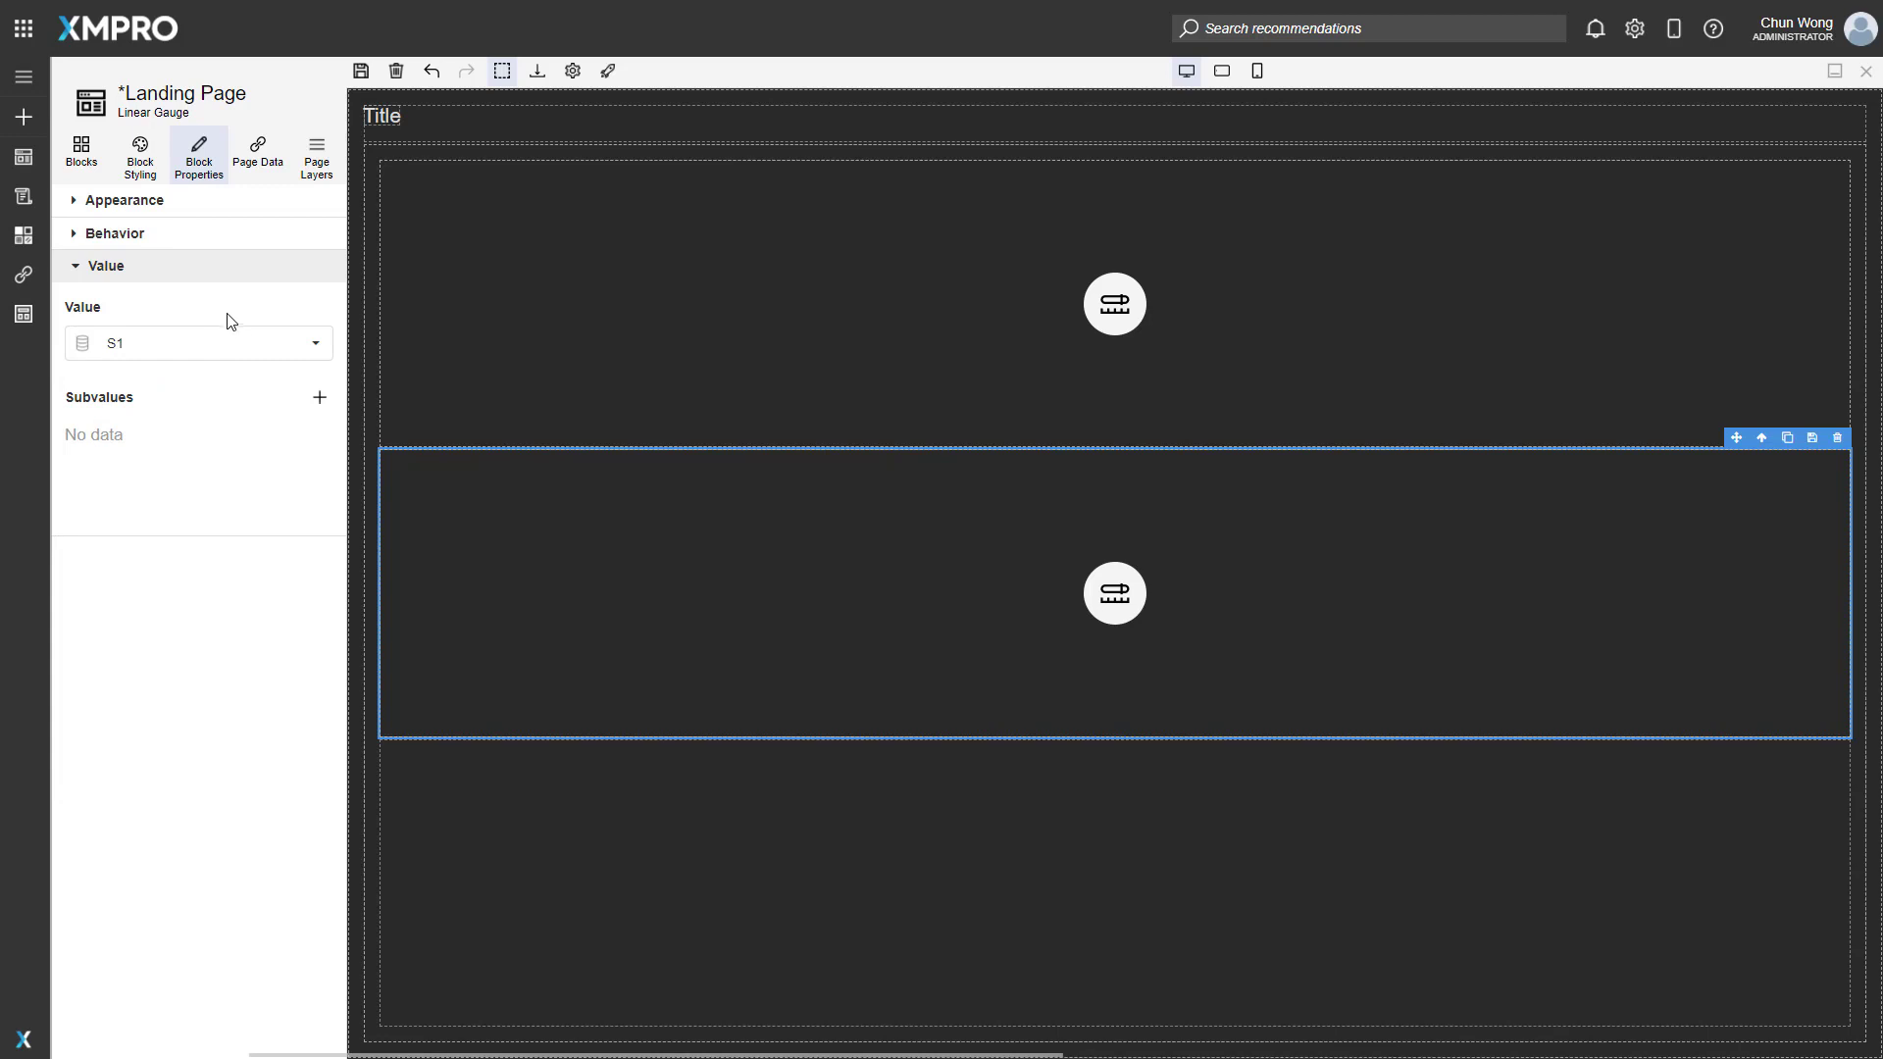
{"action": "left_click", "coordinate": [320, 398]}
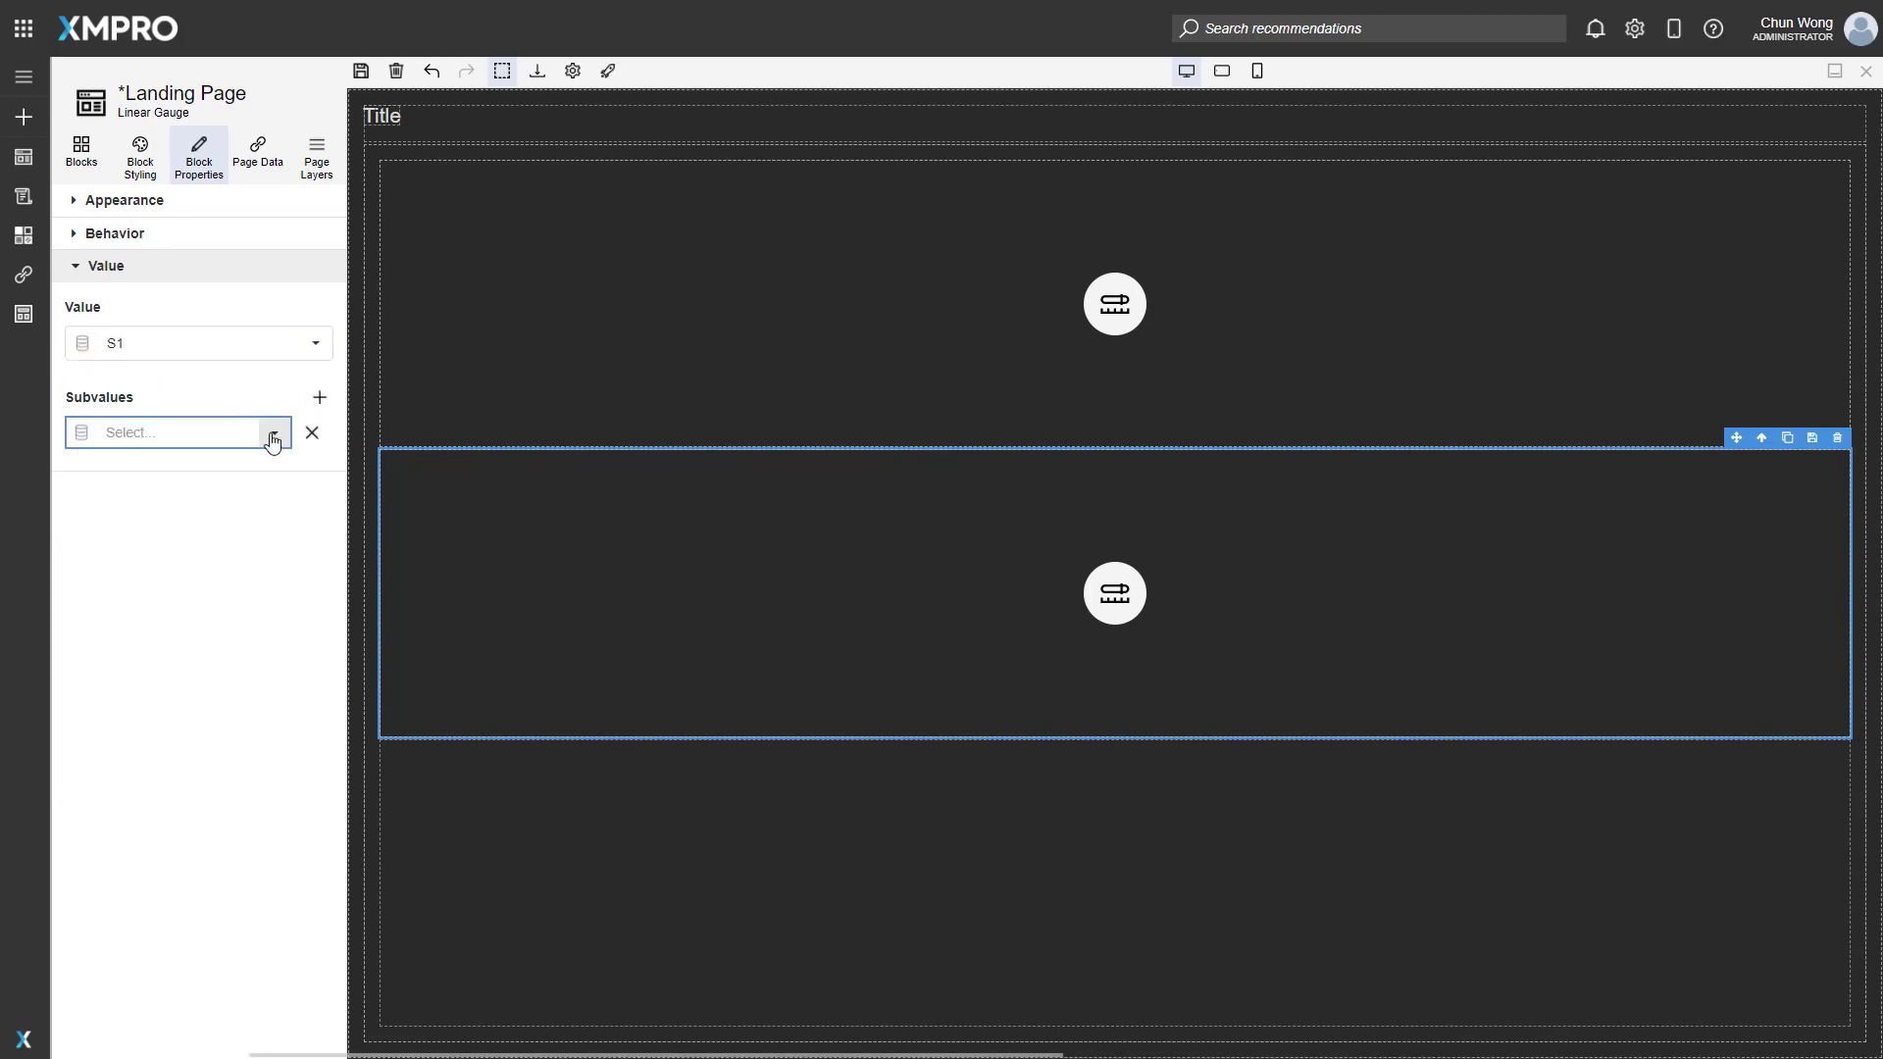
{"action": "left_click", "coordinate": [274, 437]}
{"action": "left_click", "coordinate": [274, 435]}
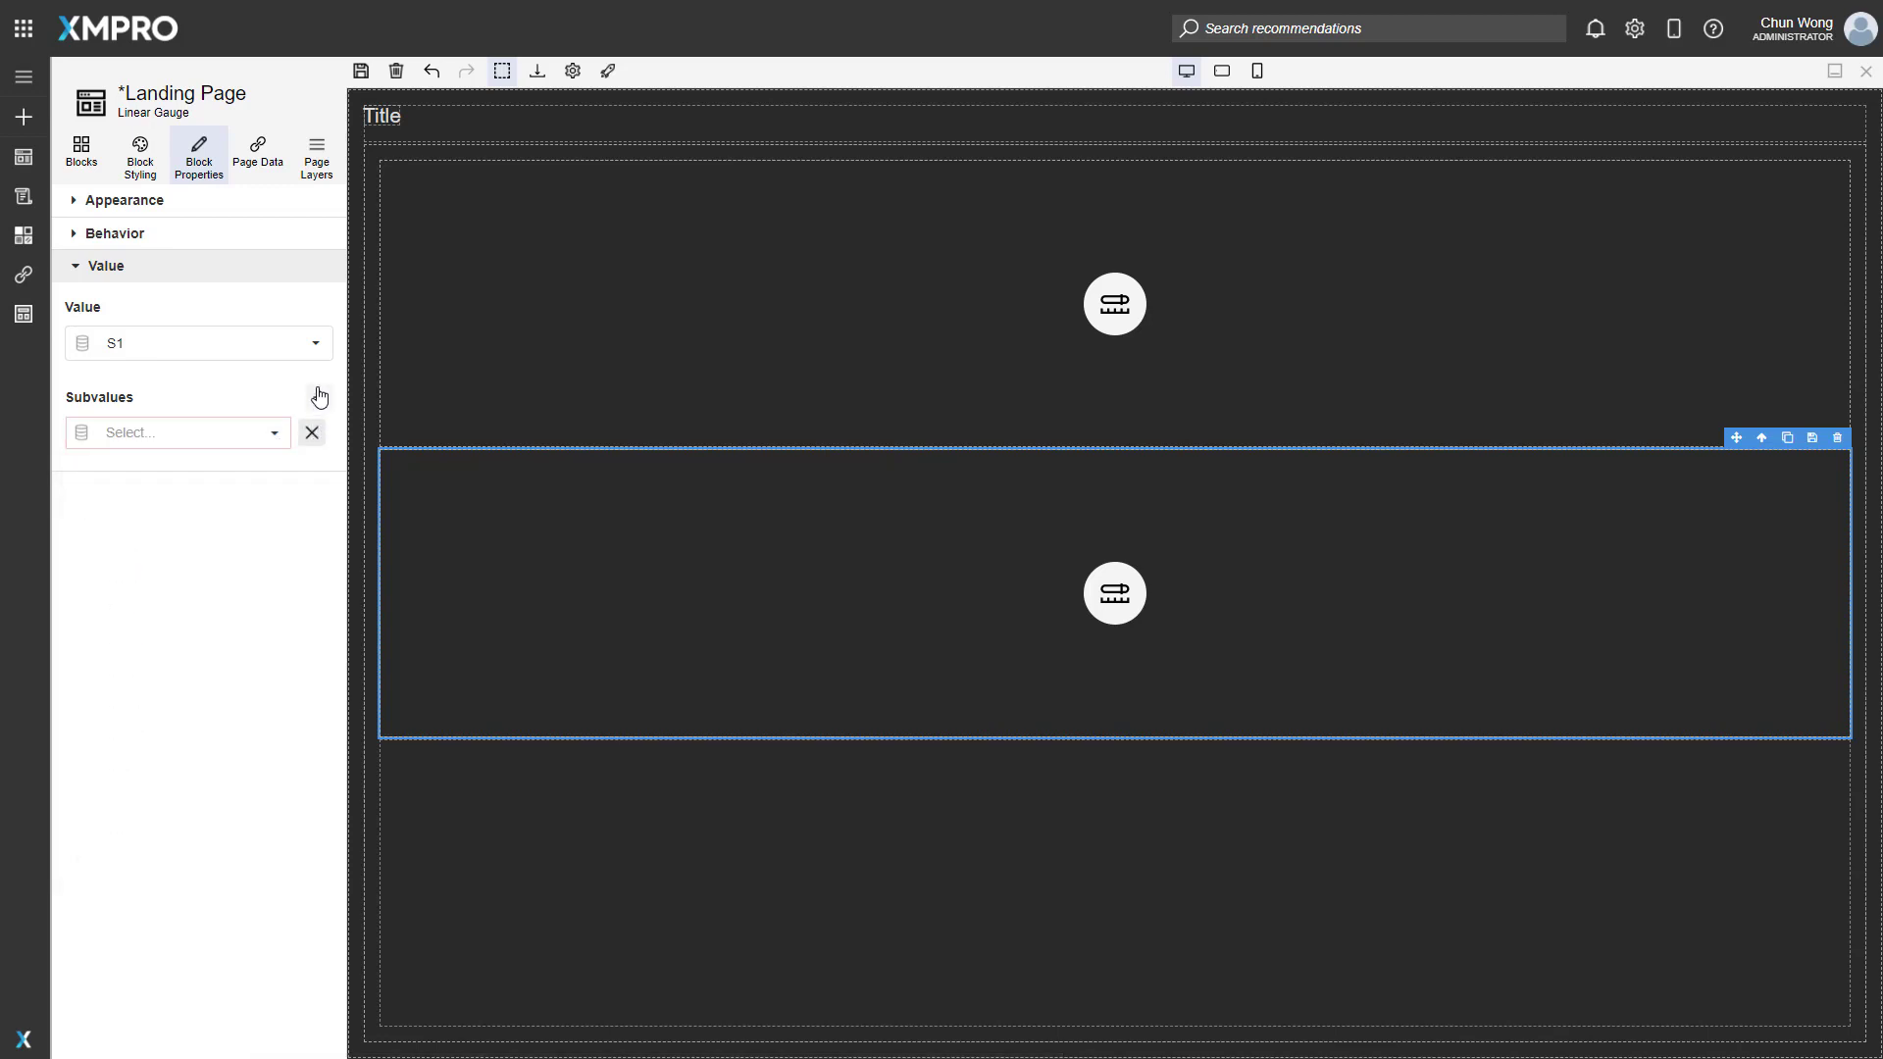
{"action": "left_click", "coordinate": [241, 394]}
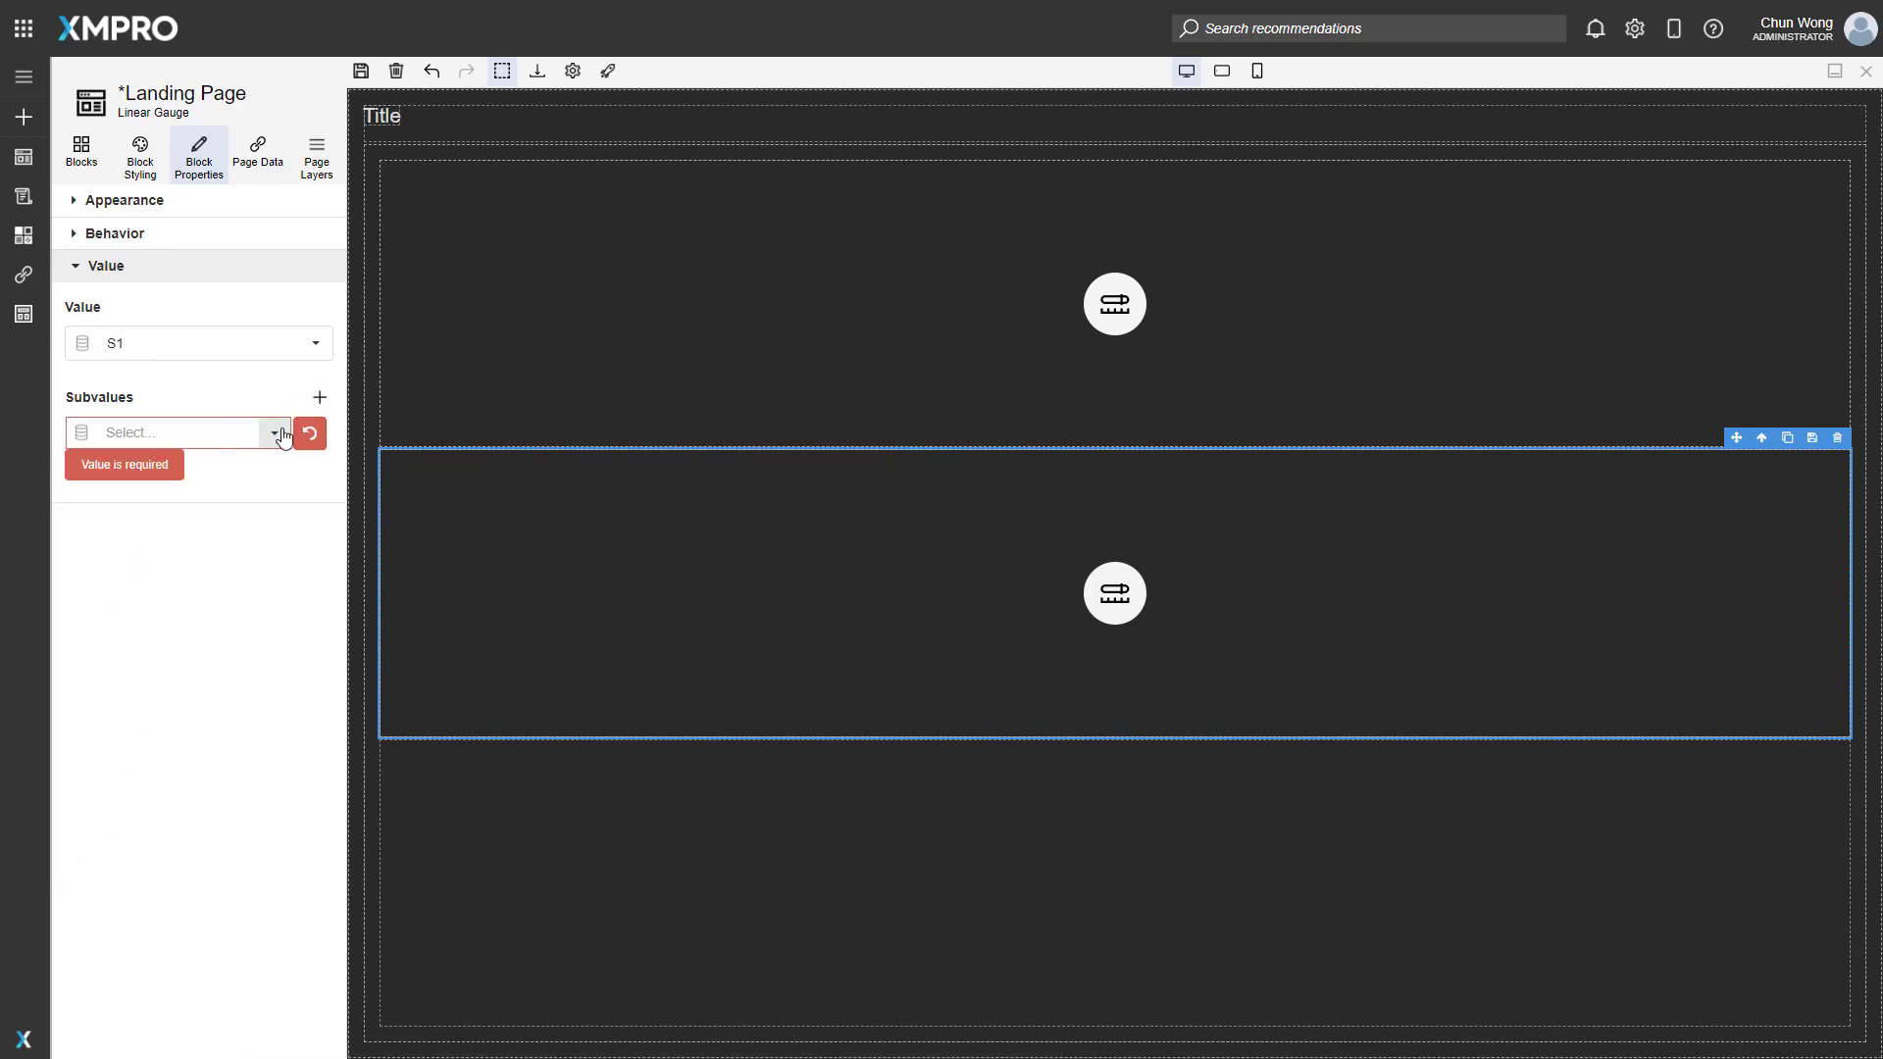
{"action": "left_click", "coordinate": [310, 432]}
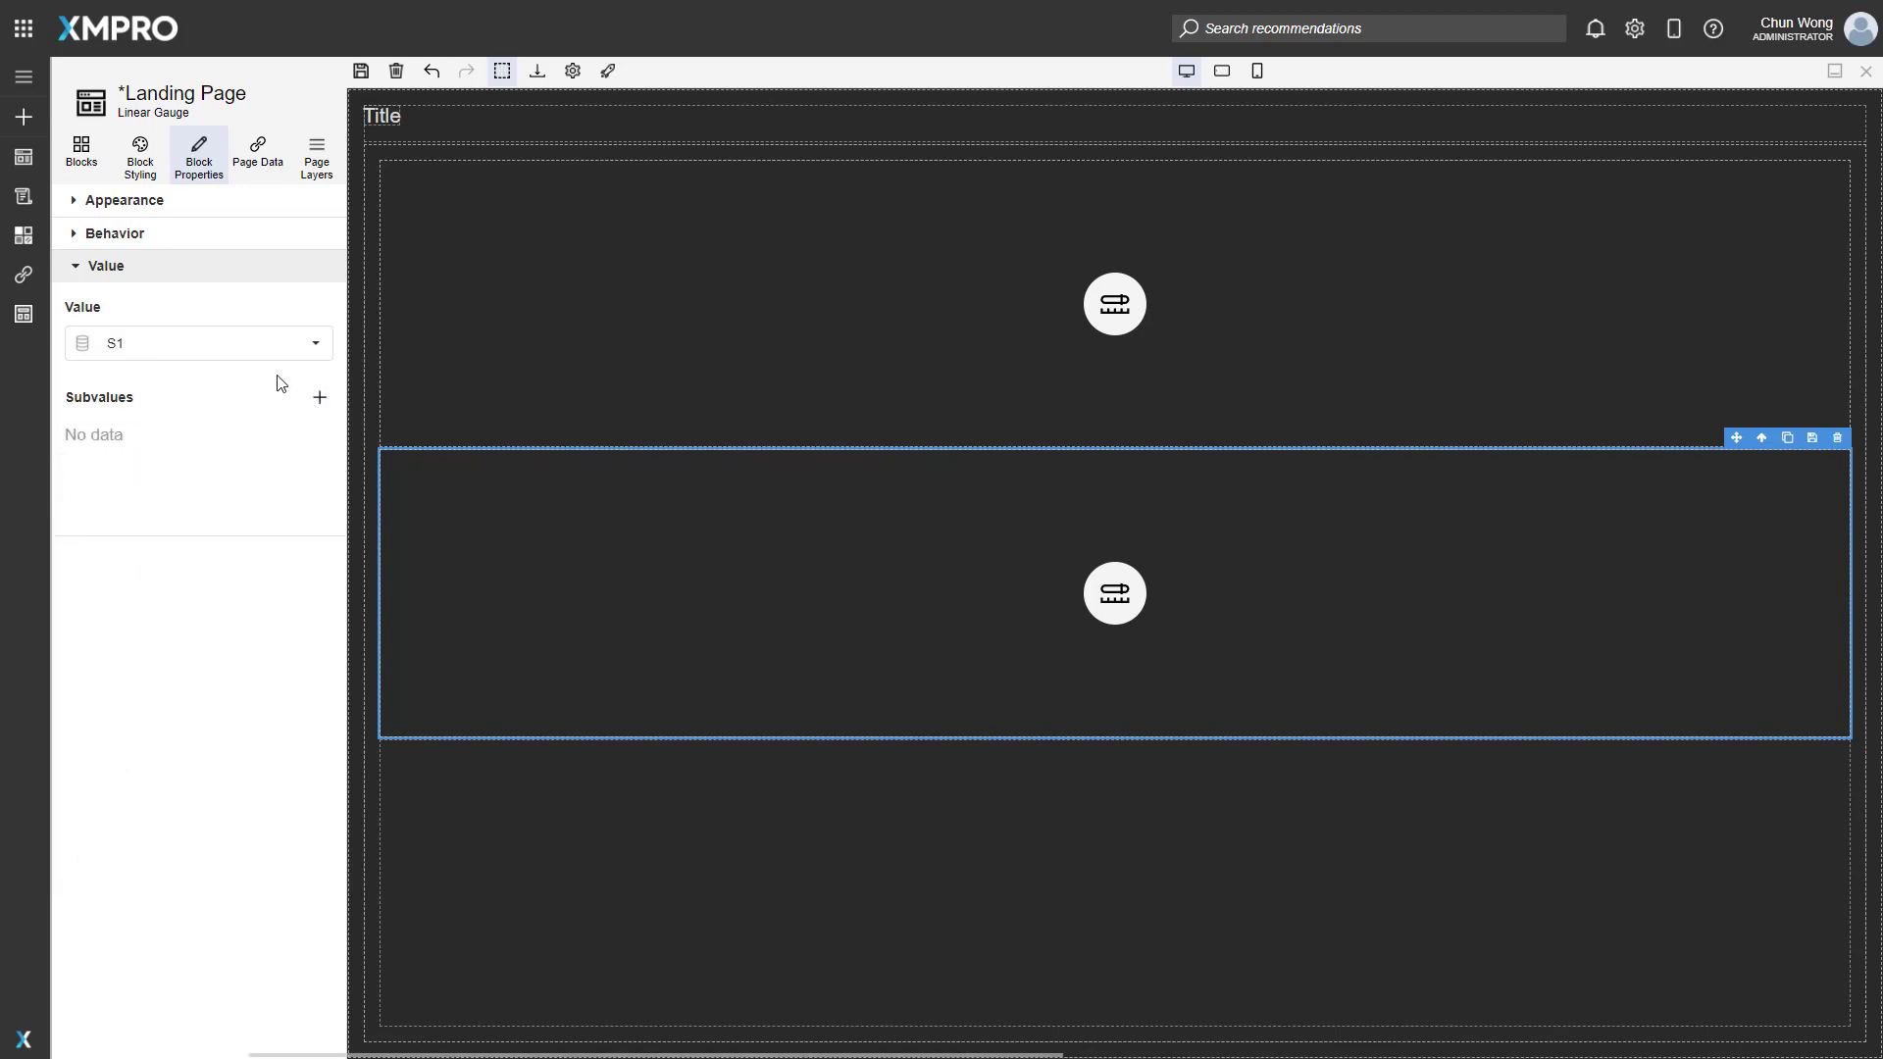
Save the landing page with the data-bound gauge and launch it to check the result.
{"action": "left_click", "coordinate": [372, 76]}
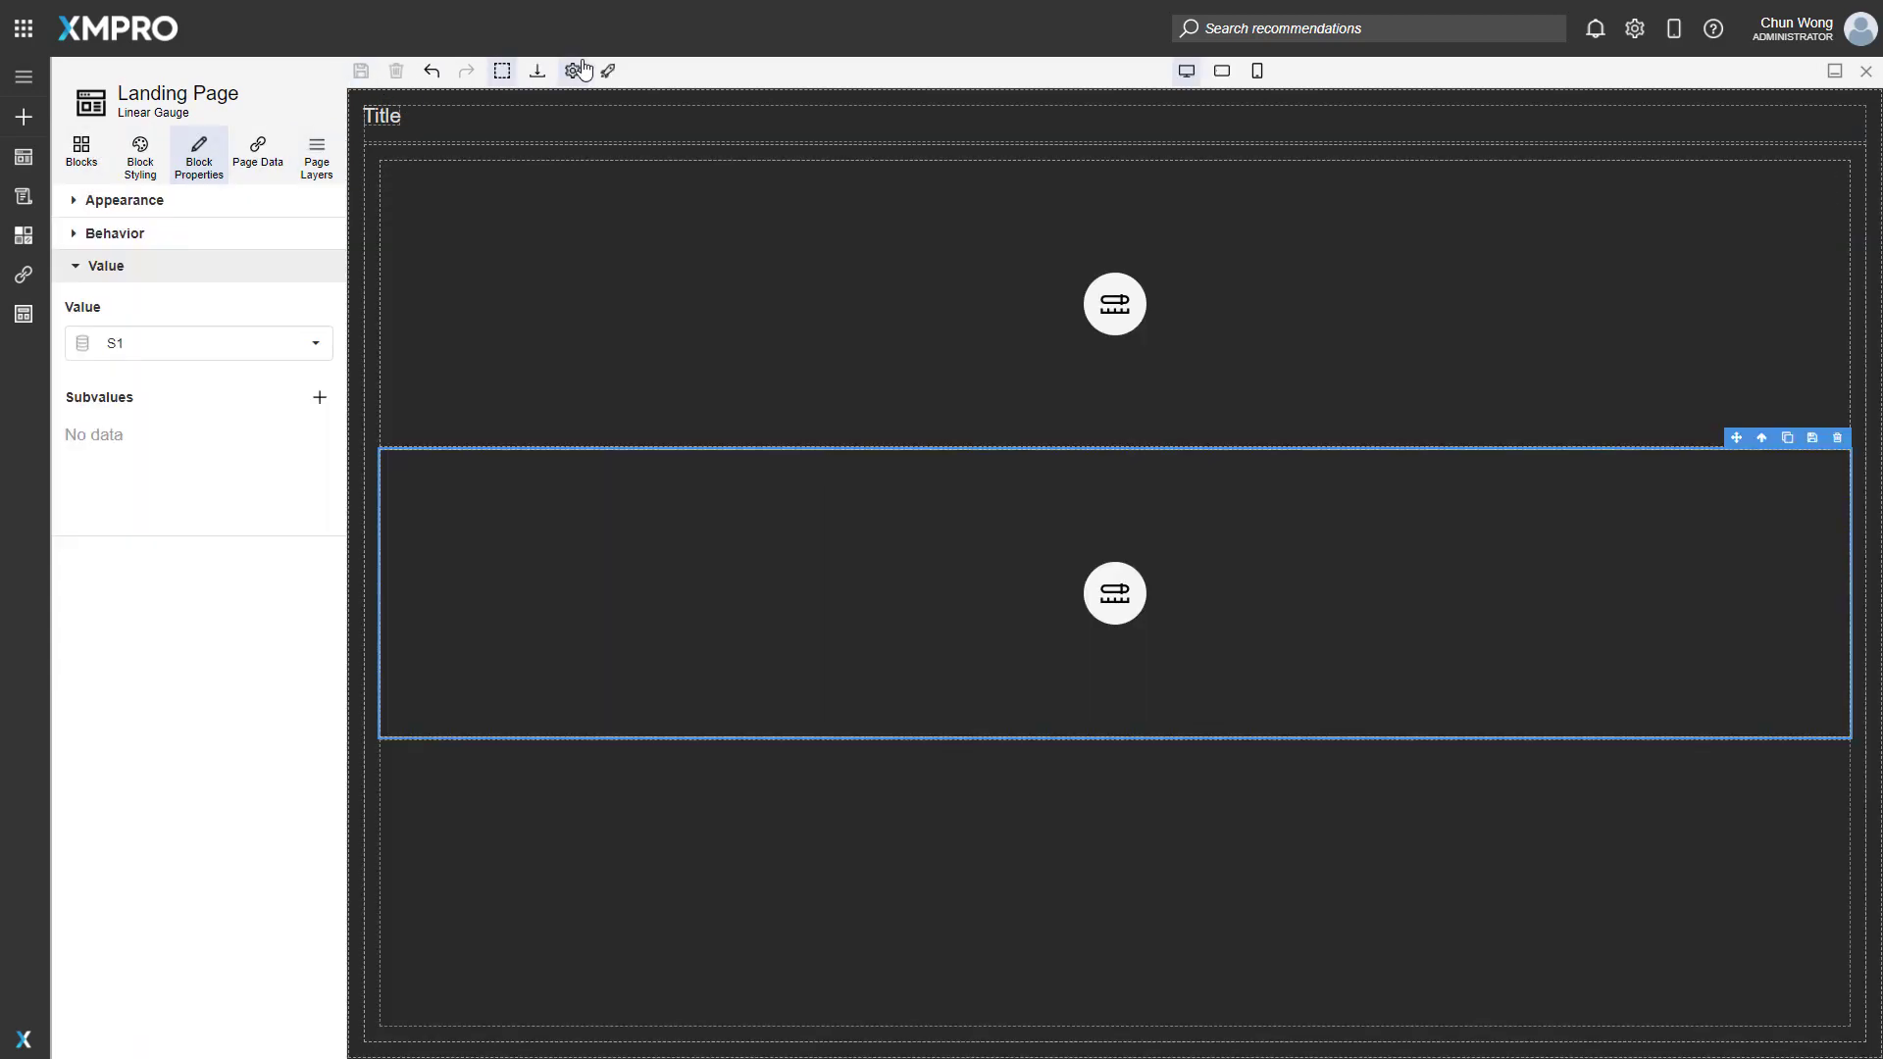
{"action": "left_click", "coordinate": [620, 75]}
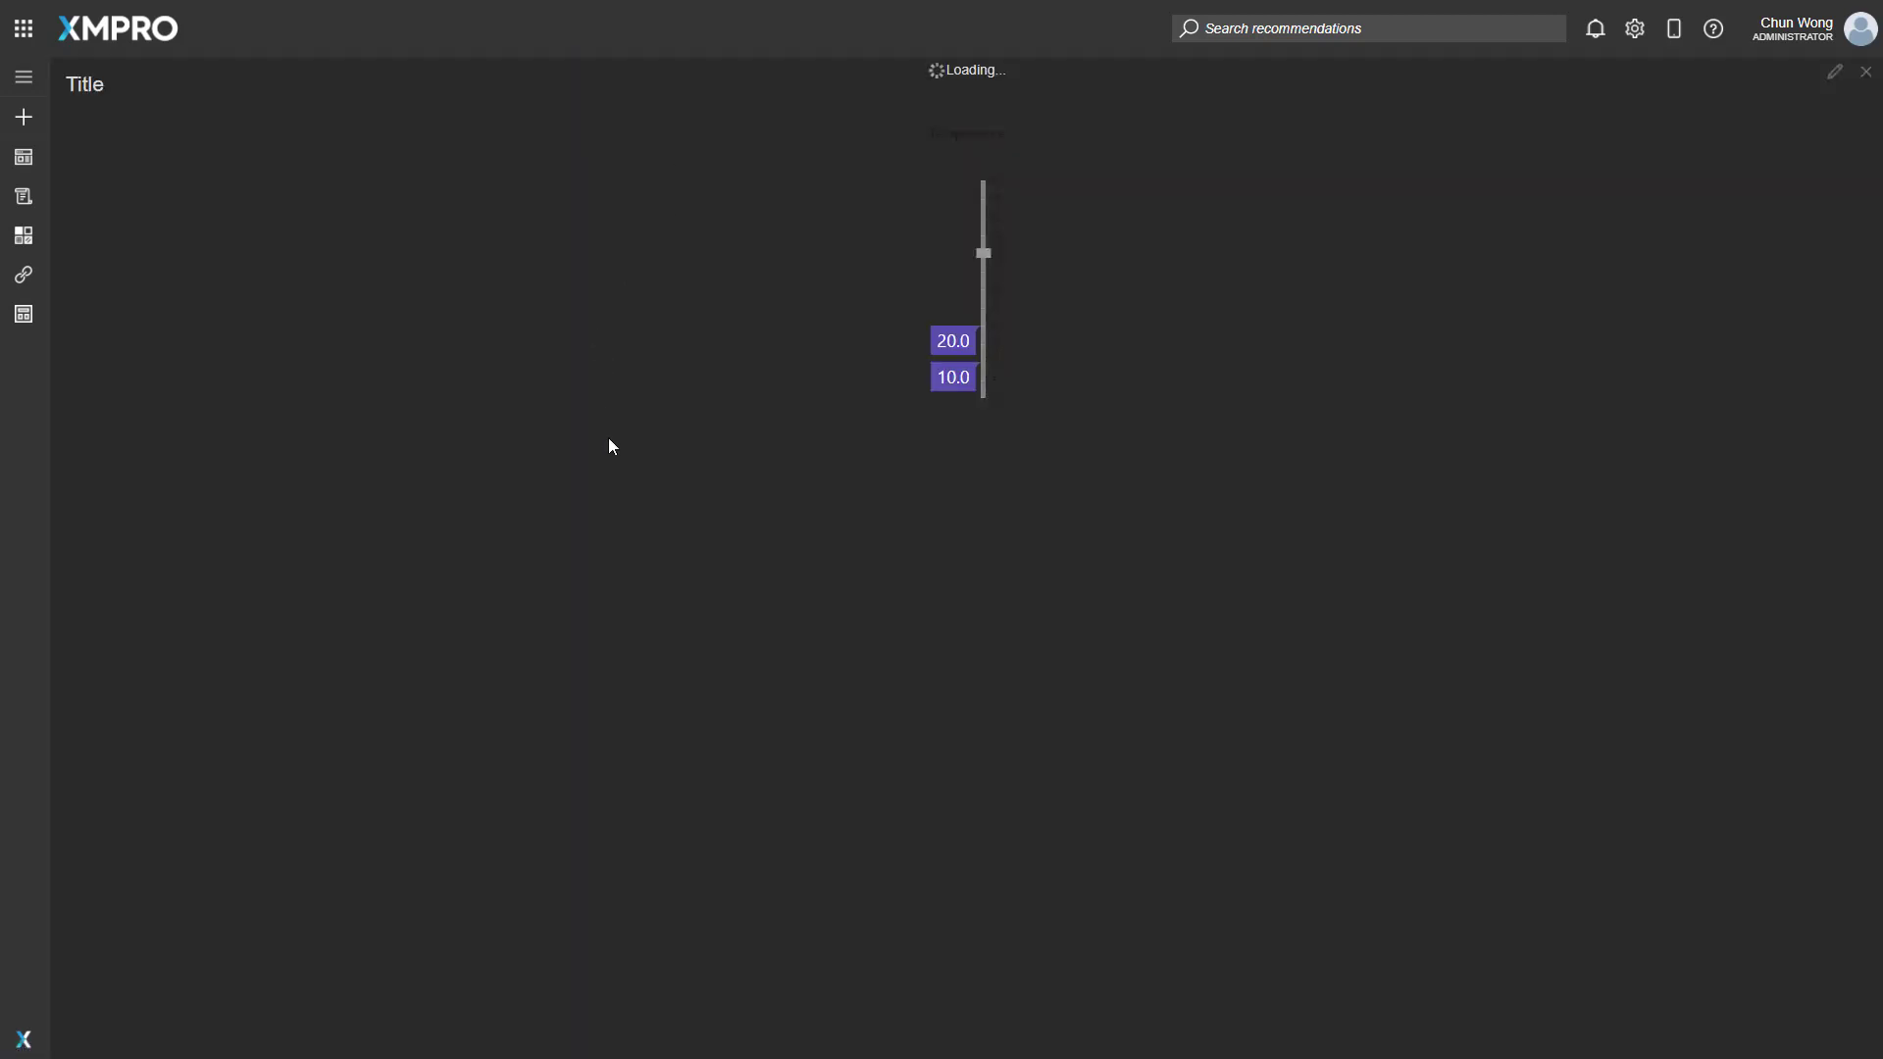